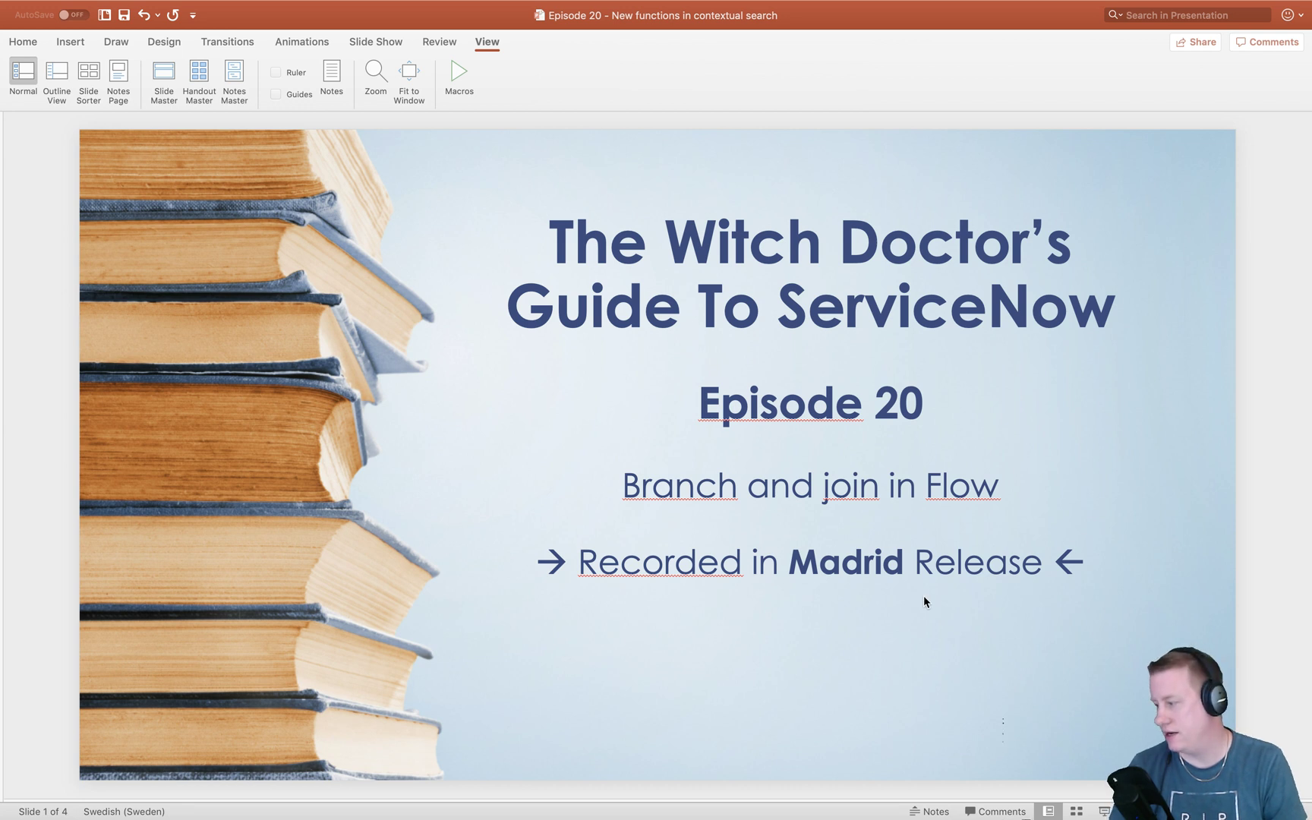
Step: Page through the presentation's presenter, book and agenda slides, ending on the agenda
{"action": "key", "text": "Page_Down"}
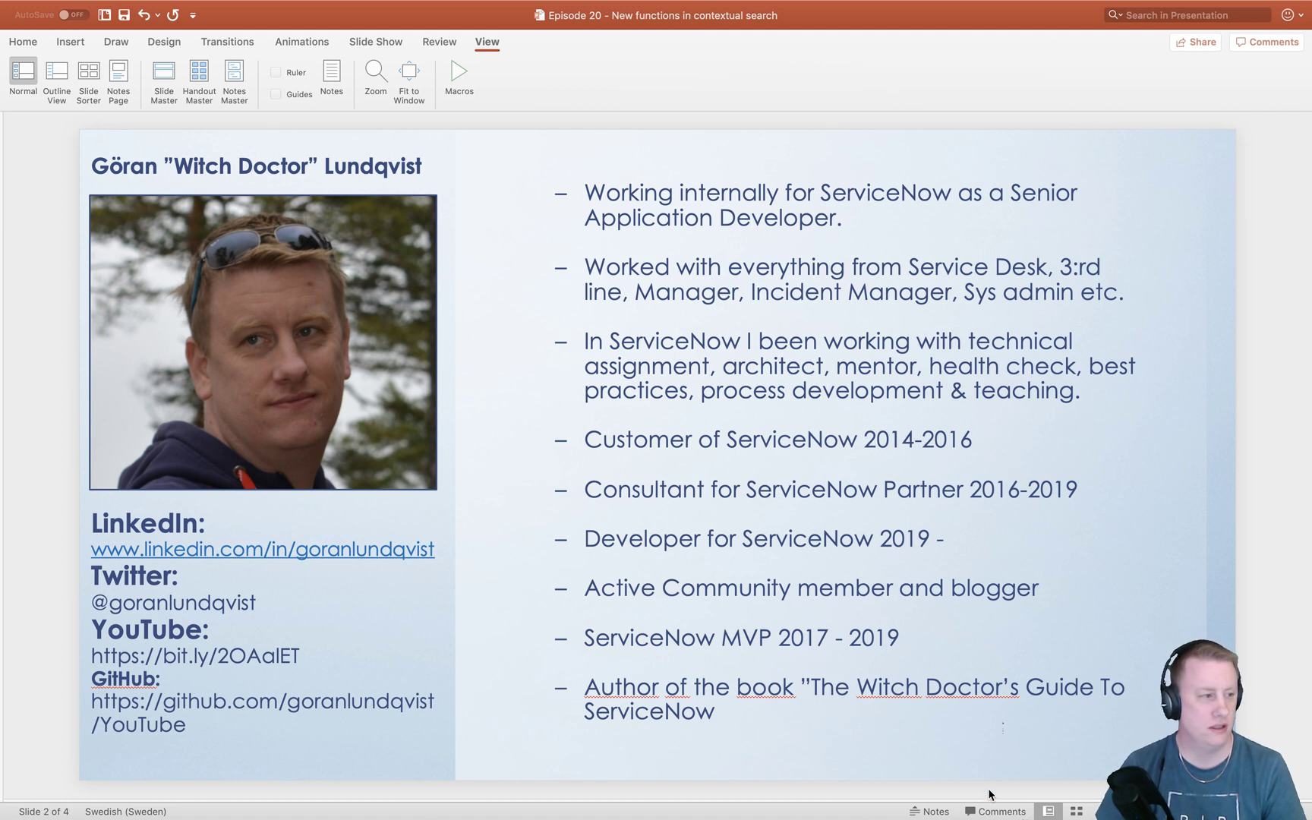
{"action": "scroll", "coordinate": [471, 630], "scroll_direction": "down", "scroll_amount": 4}
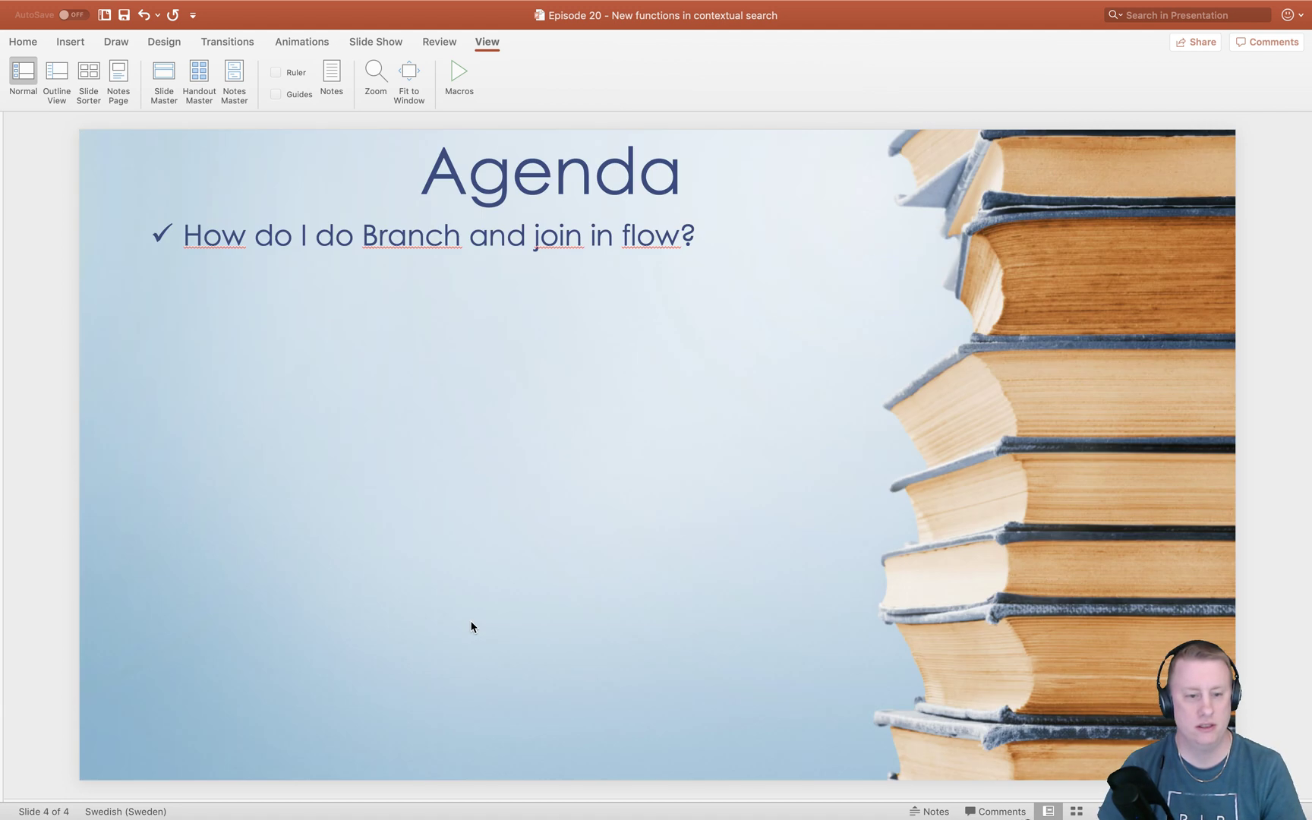
{"action": "scroll", "coordinate": [471, 626], "scroll_direction": "up", "scroll_amount": 3}
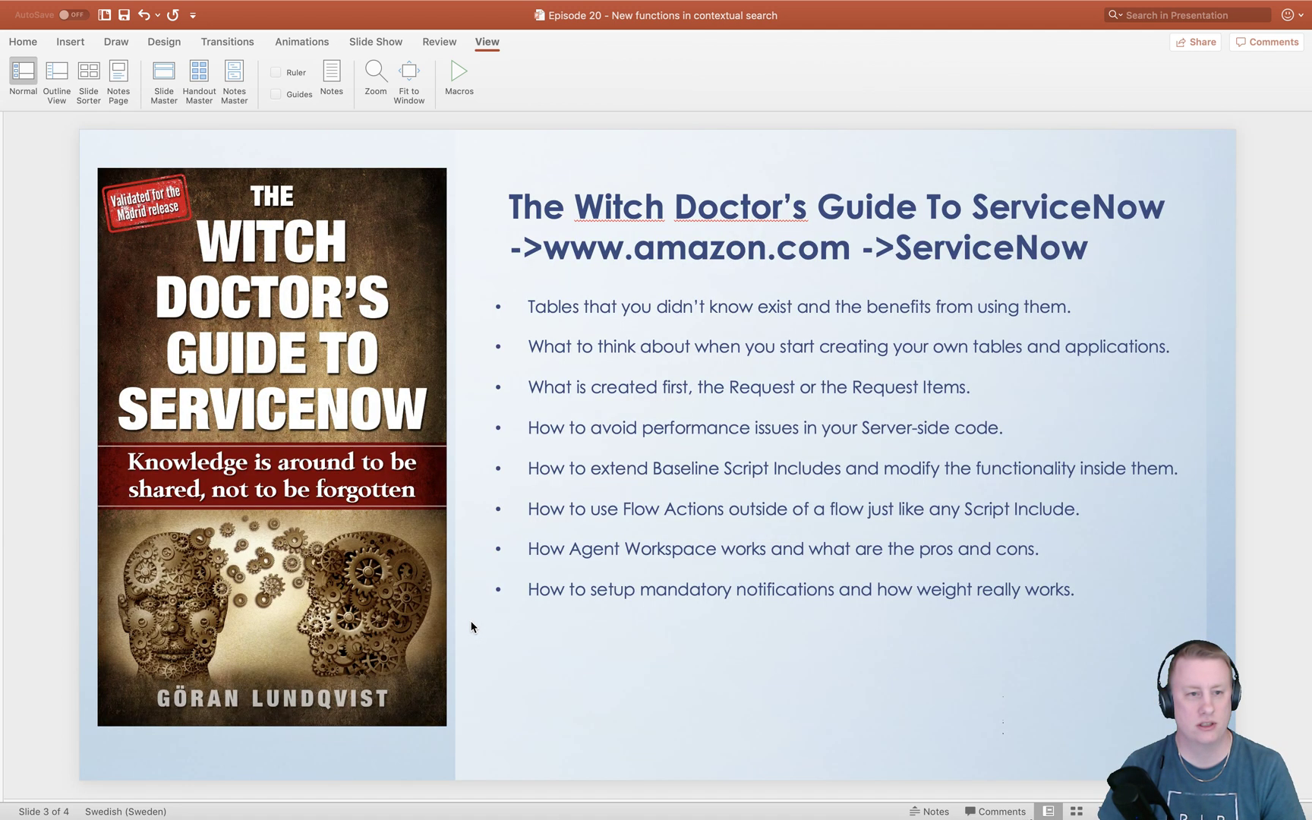
{"action": "scroll", "coordinate": [470, 626], "scroll_direction": "down", "scroll_amount": 2}
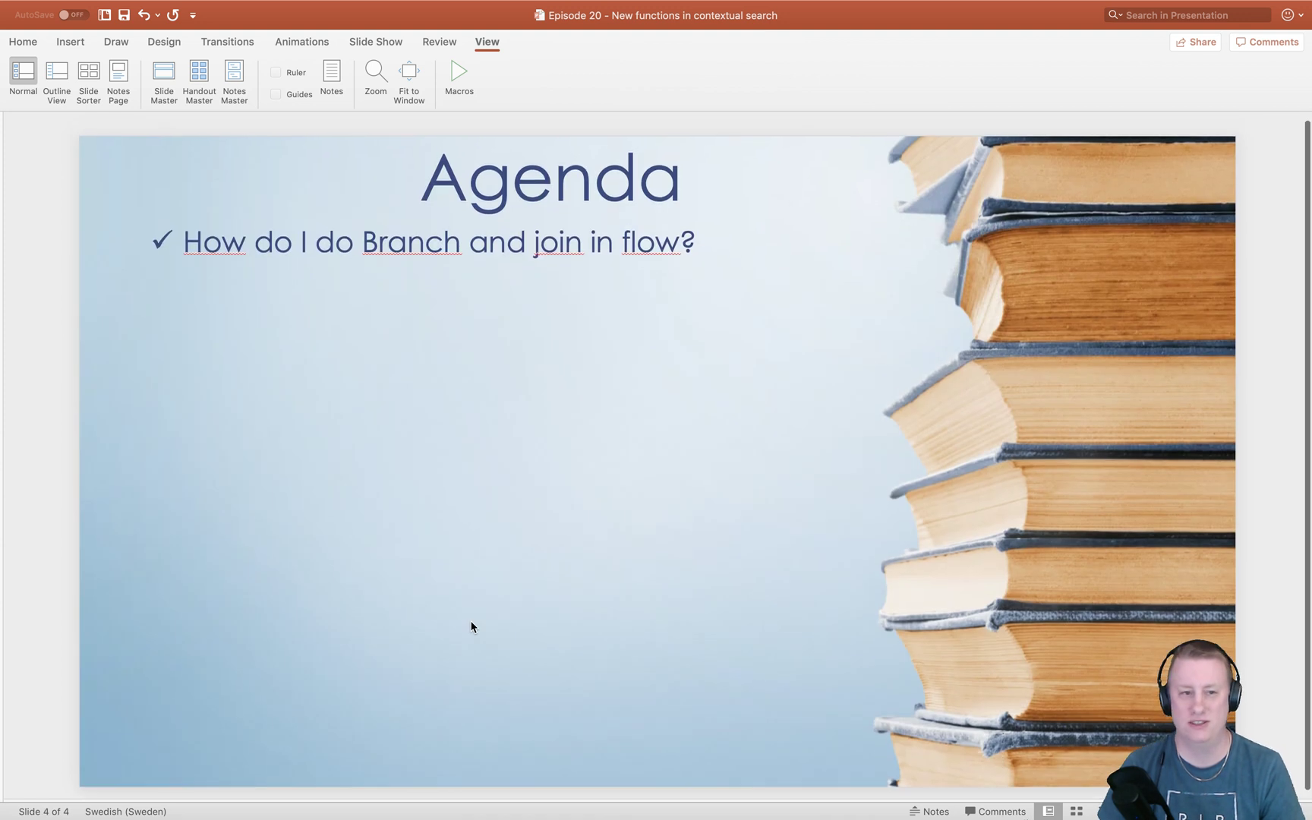
{"action": "scroll", "coordinate": [471, 626], "scroll_direction": "up", "scroll_amount": 1}
{"action": "scroll", "coordinate": [471, 626], "scroll_direction": "up", "scroll_amount": 2}
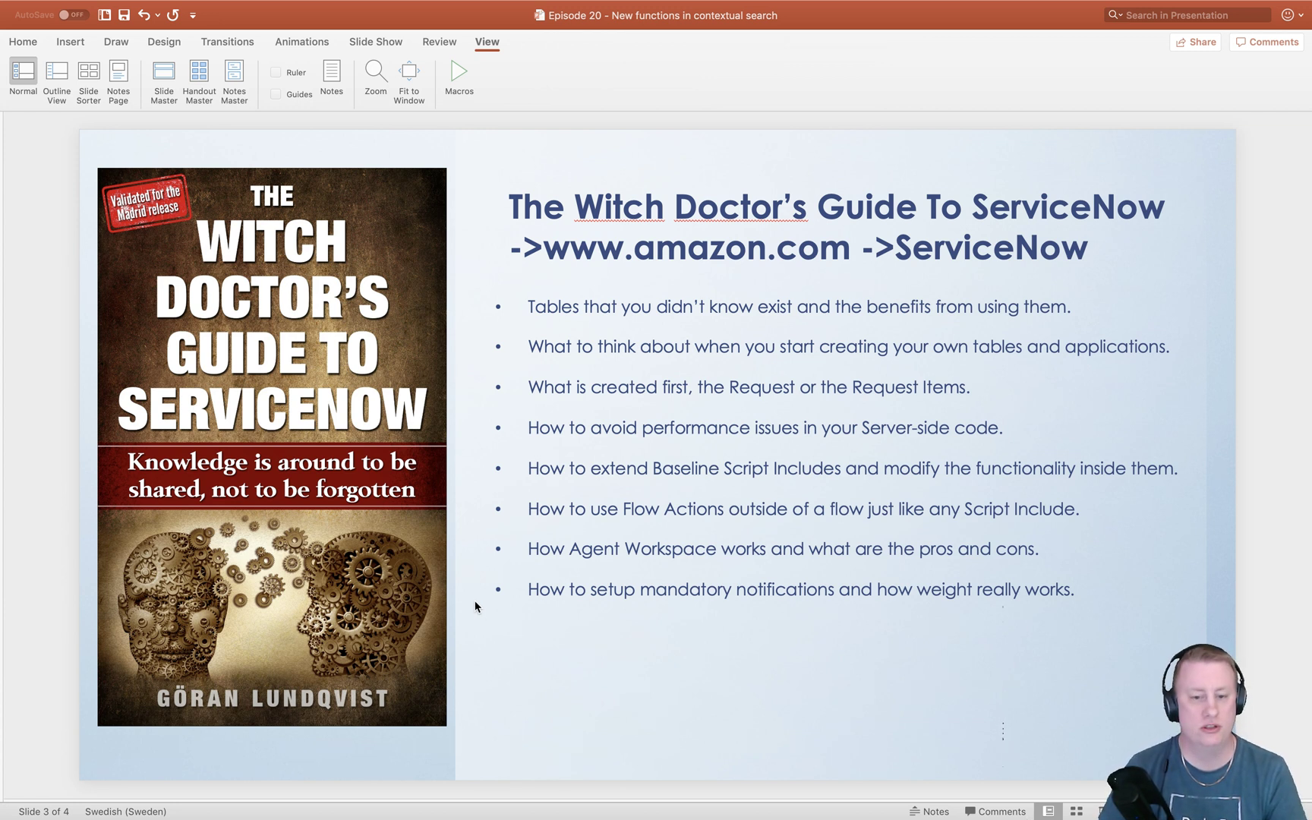
{"action": "key", "text": "Down"}
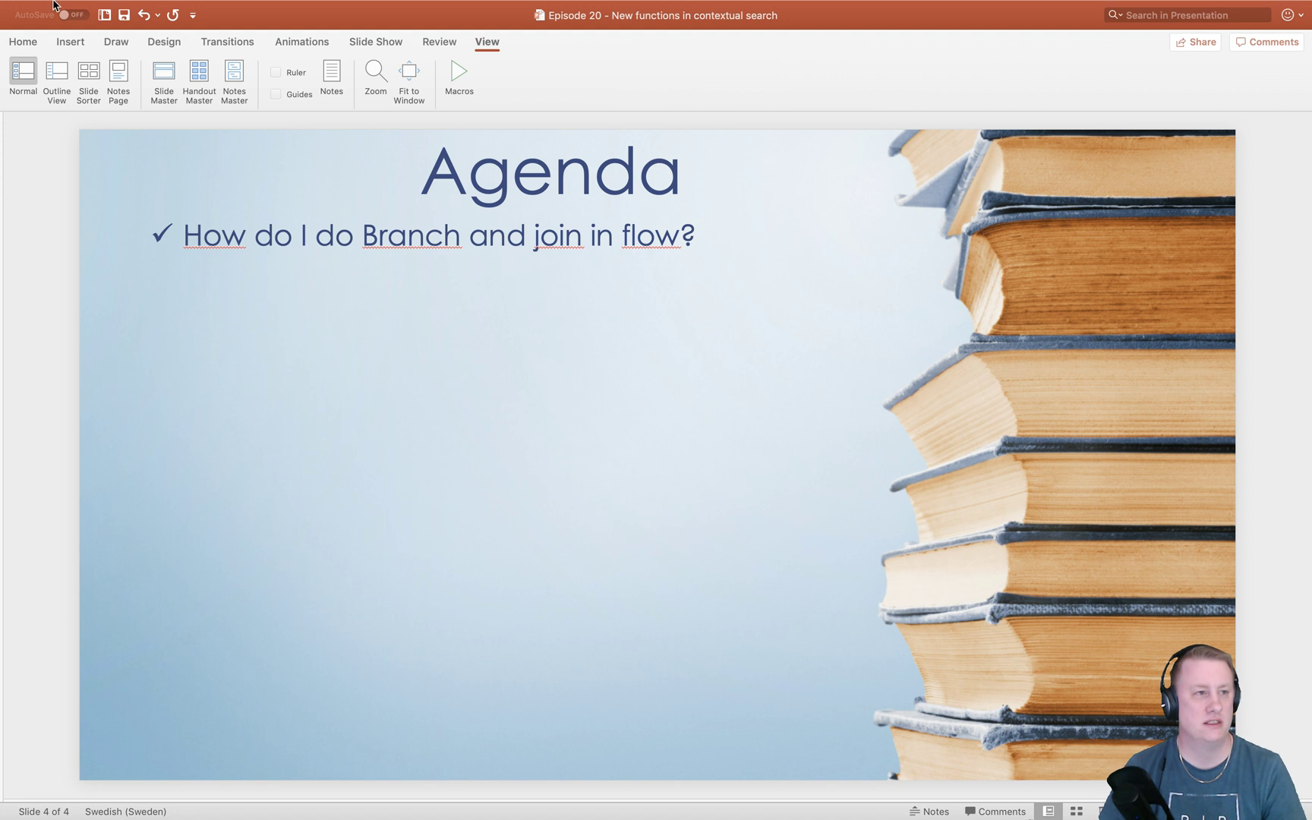
Step: Close the presentation without saving its changes
{"action": "mouse_move", "coordinate": [34, 5]}
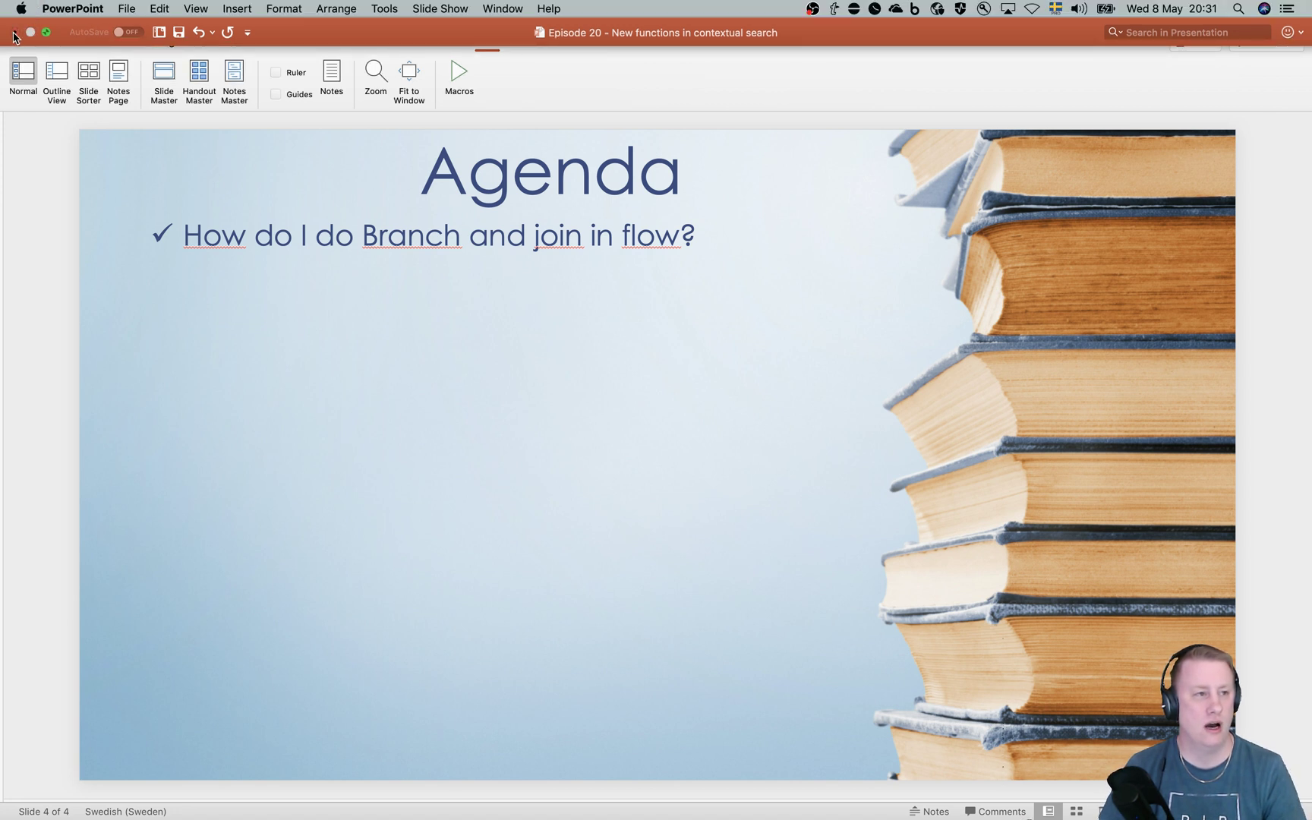
{"action": "left_click", "coordinate": [15, 32]}
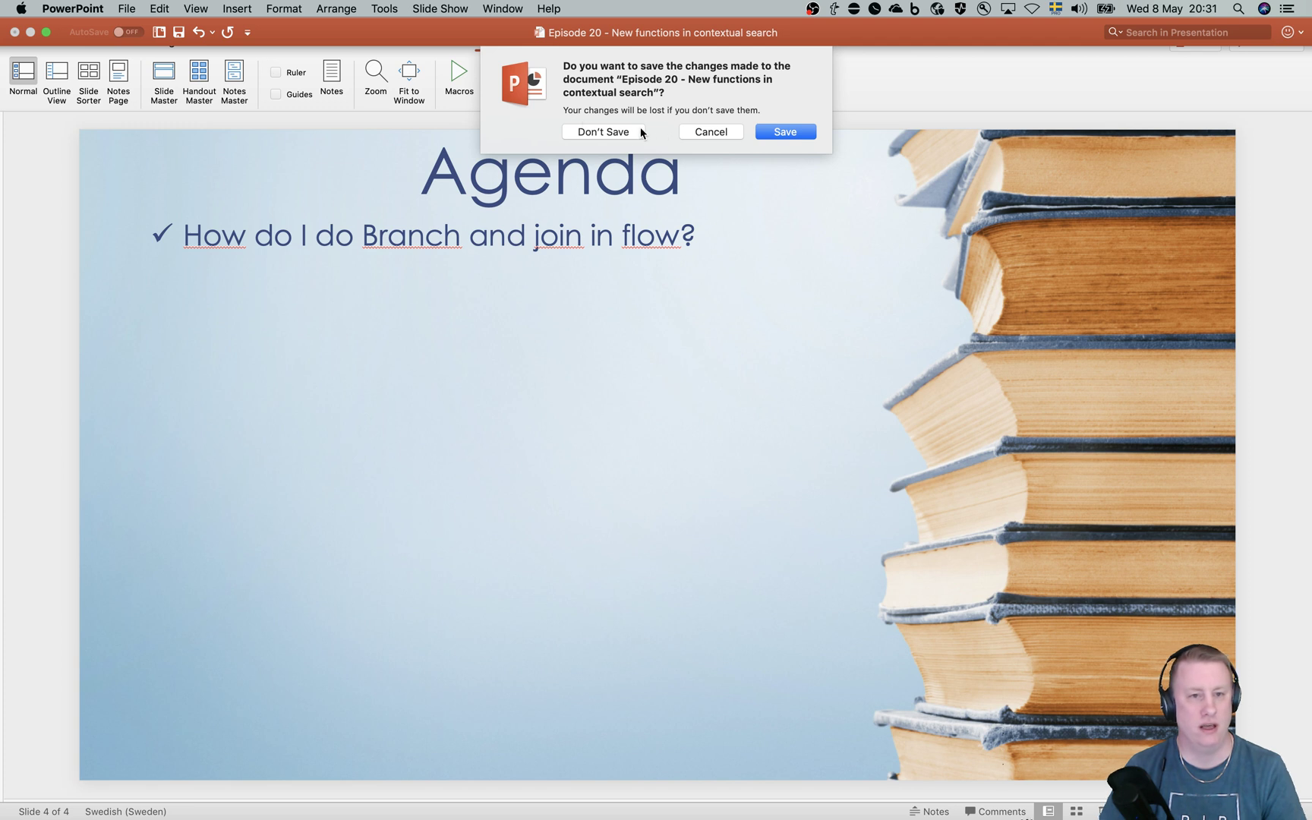
{"action": "left_click", "coordinate": [616, 130]}
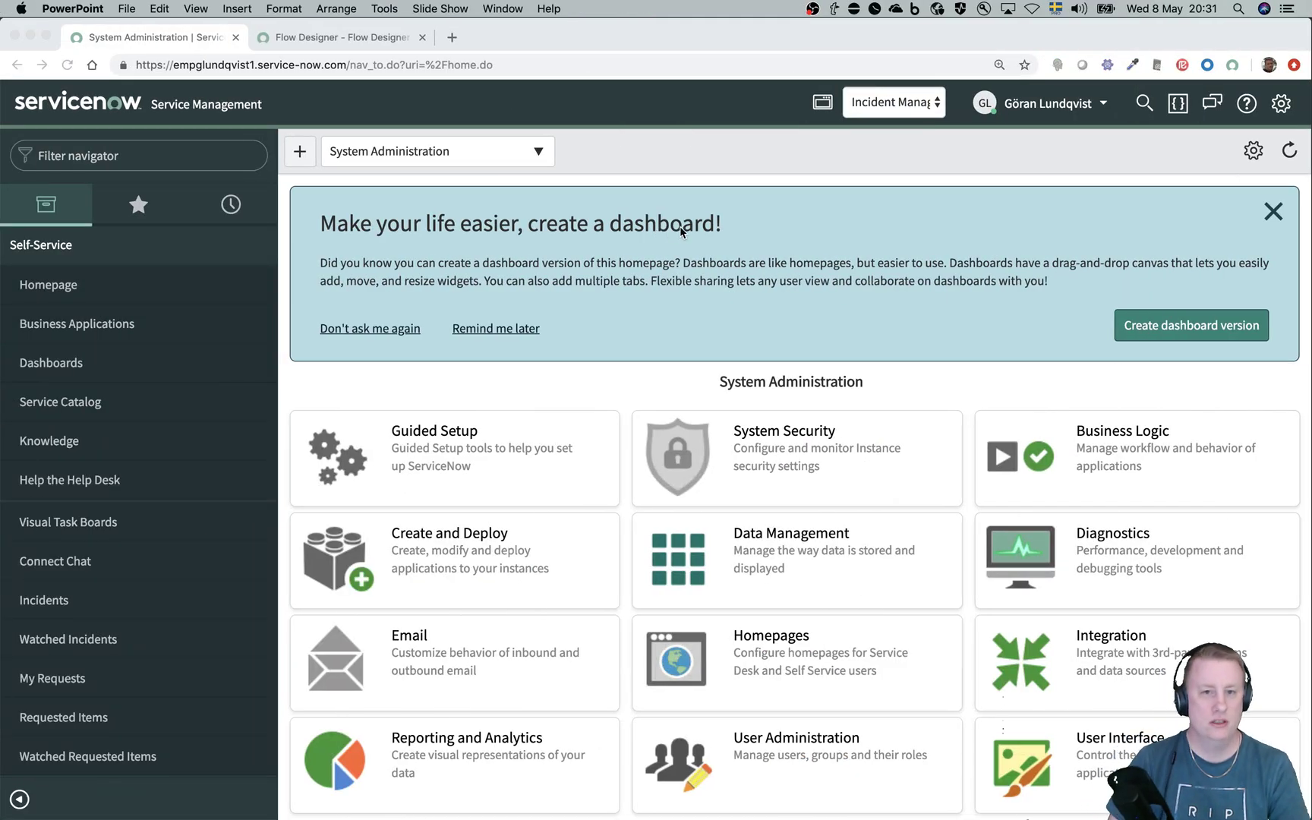
Step: Filter the ServiceNow navigator for "workflow", open the Workflow Editor and dismiss the pending notification
{"action": "left_click", "coordinate": [247, 159]}
{"action": "type", "text": "workflow"}
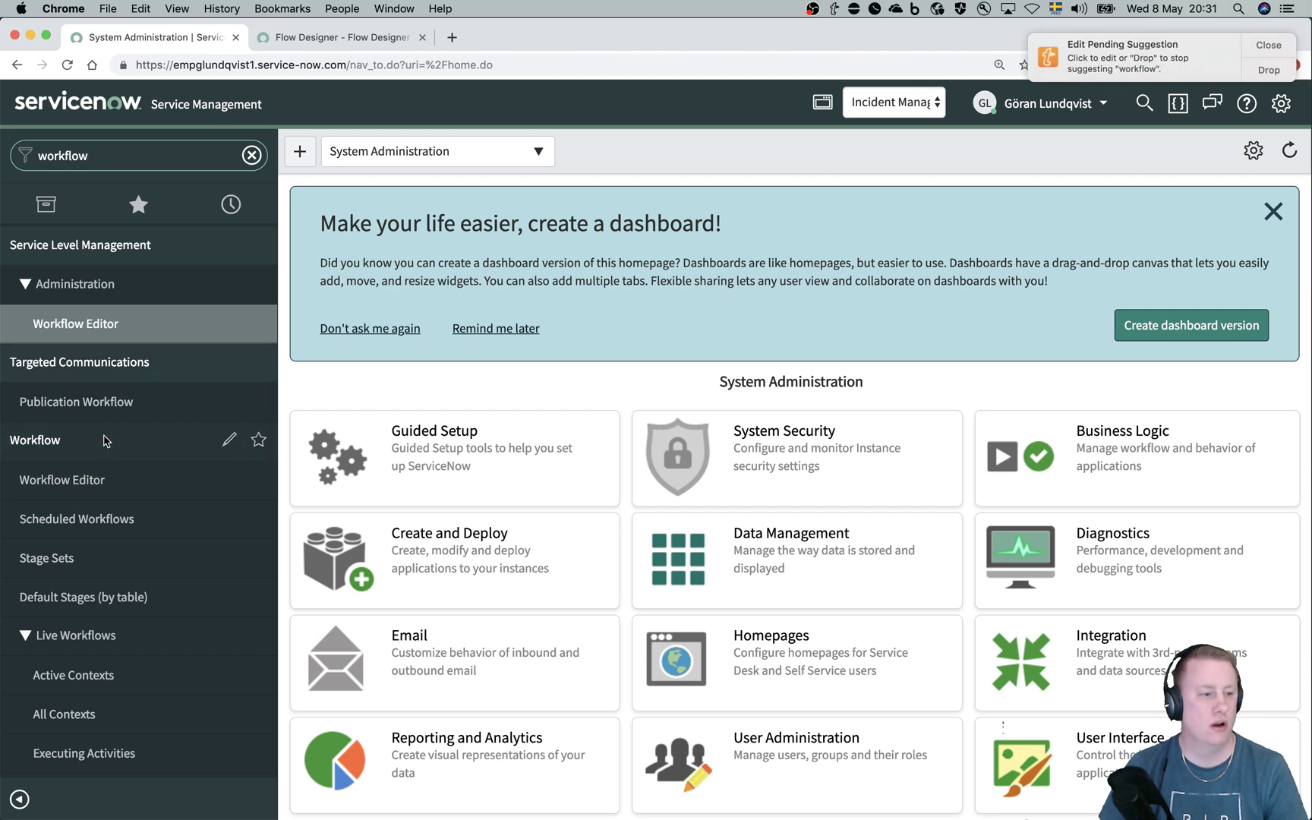
{"action": "left_click", "coordinate": [74, 477]}
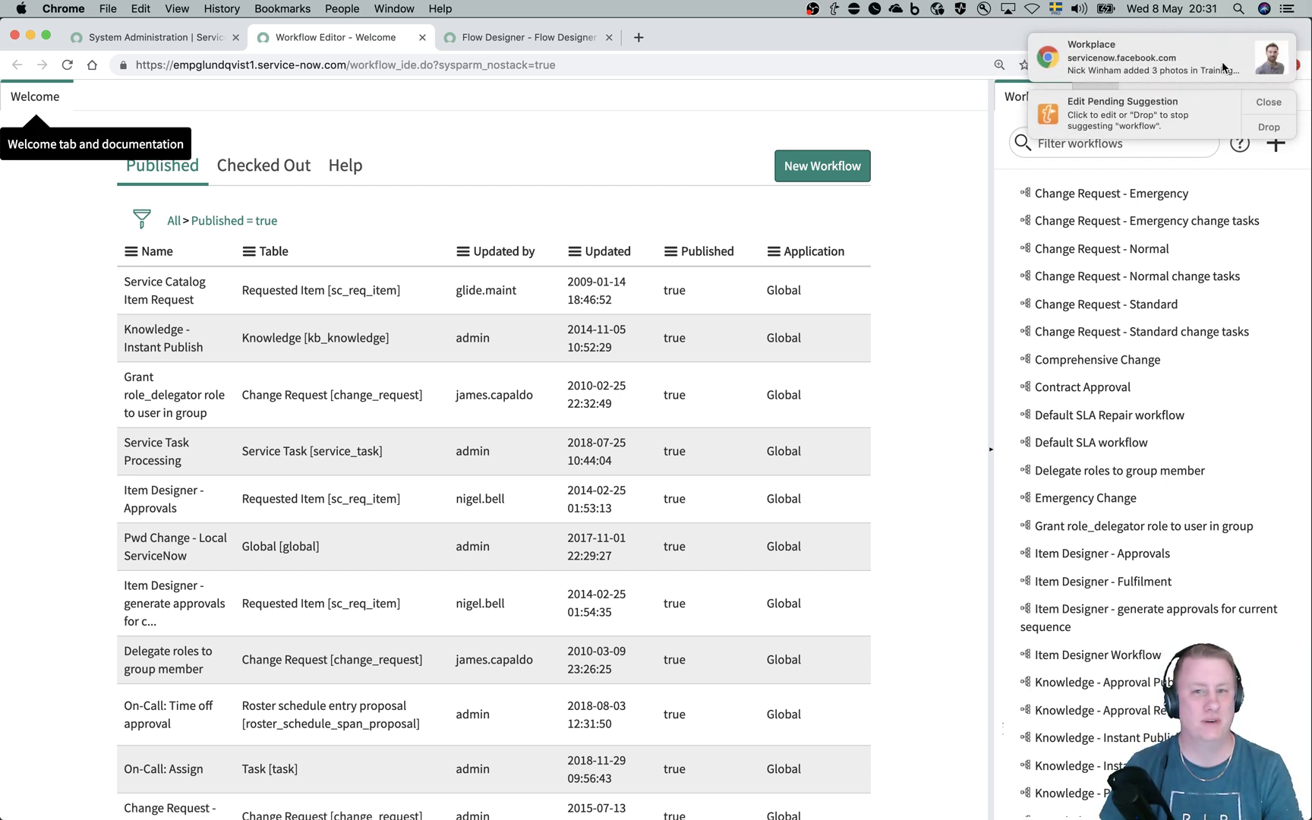
{"action": "left_click", "coordinate": [1259, 102]}
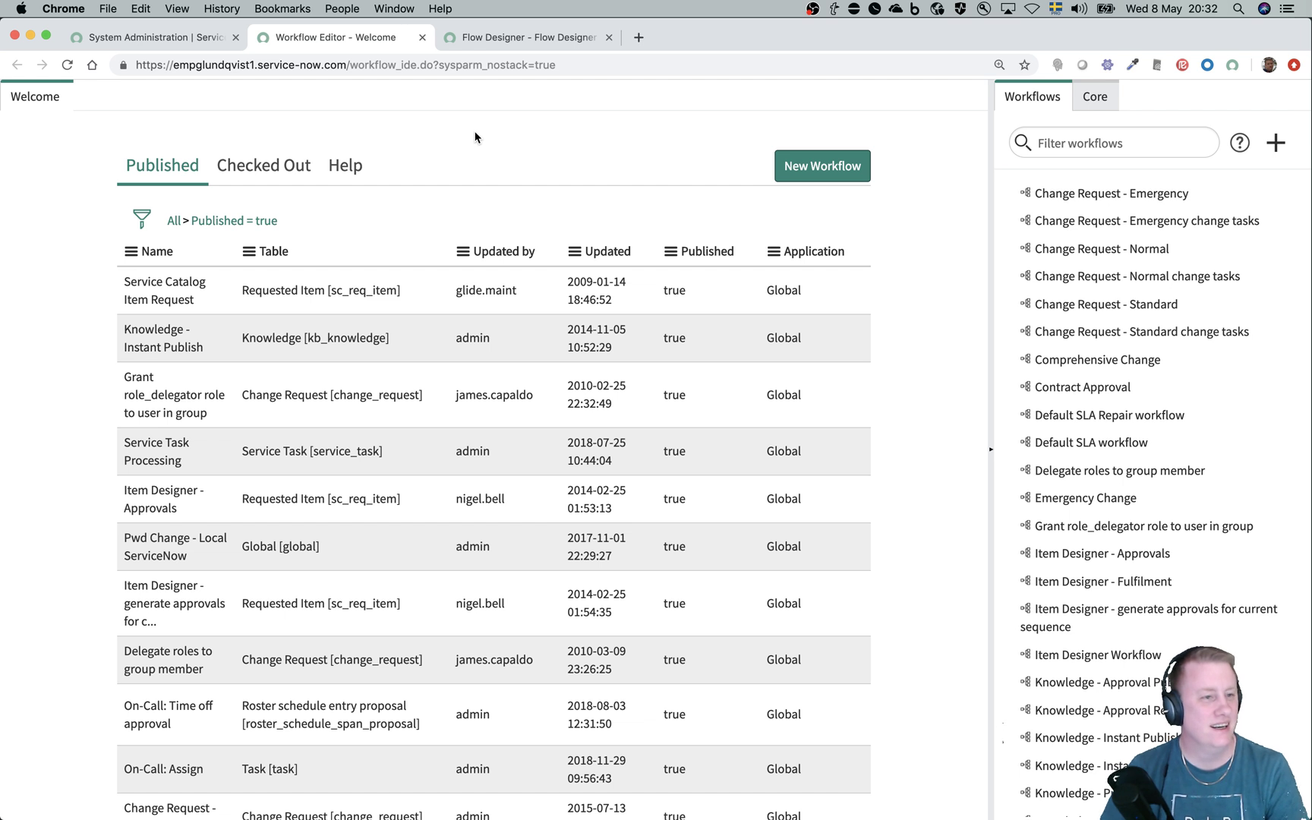
Step: Create a new workflow named "test" on the Incident [incident] table
{"action": "left_click", "coordinate": [784, 166]}
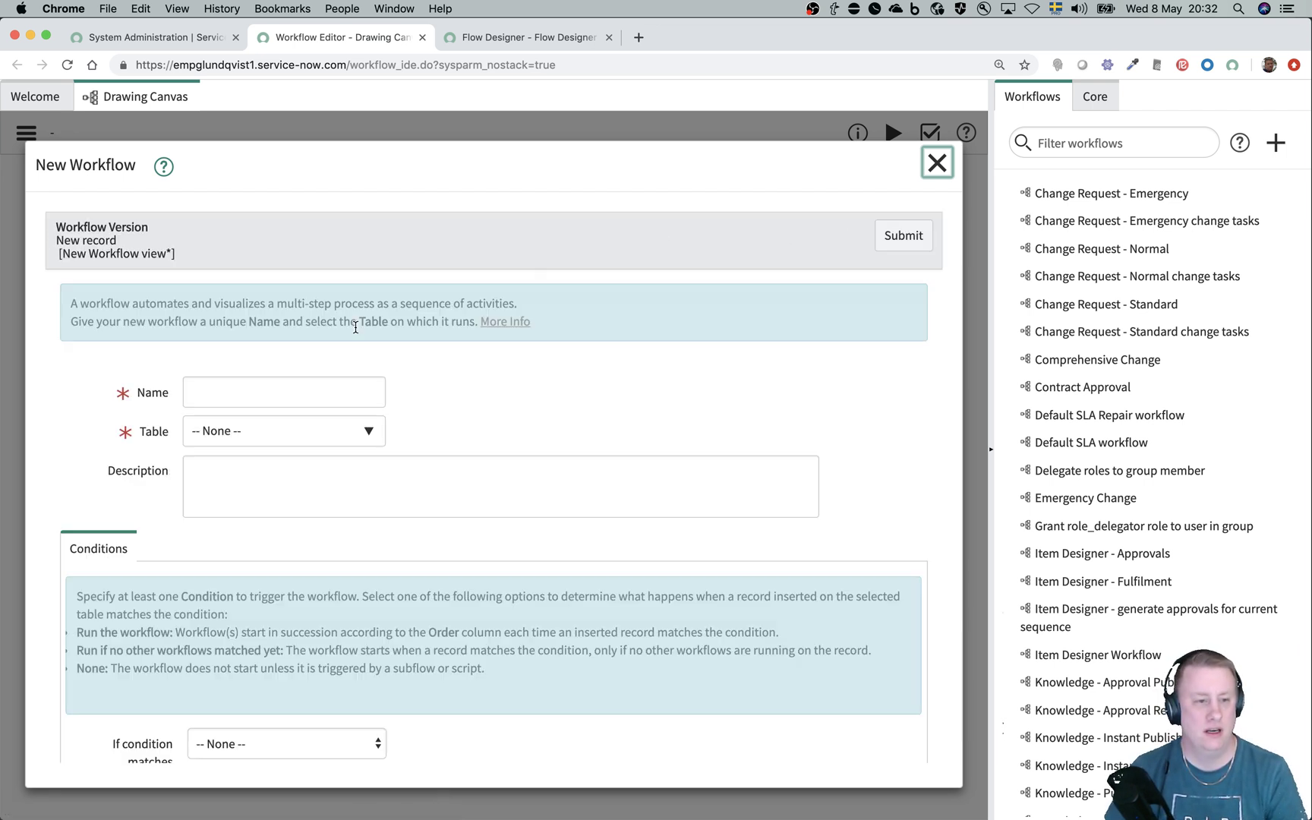
{"action": "left_click", "coordinate": [336, 392]}
{"action": "type", "text": "test"}
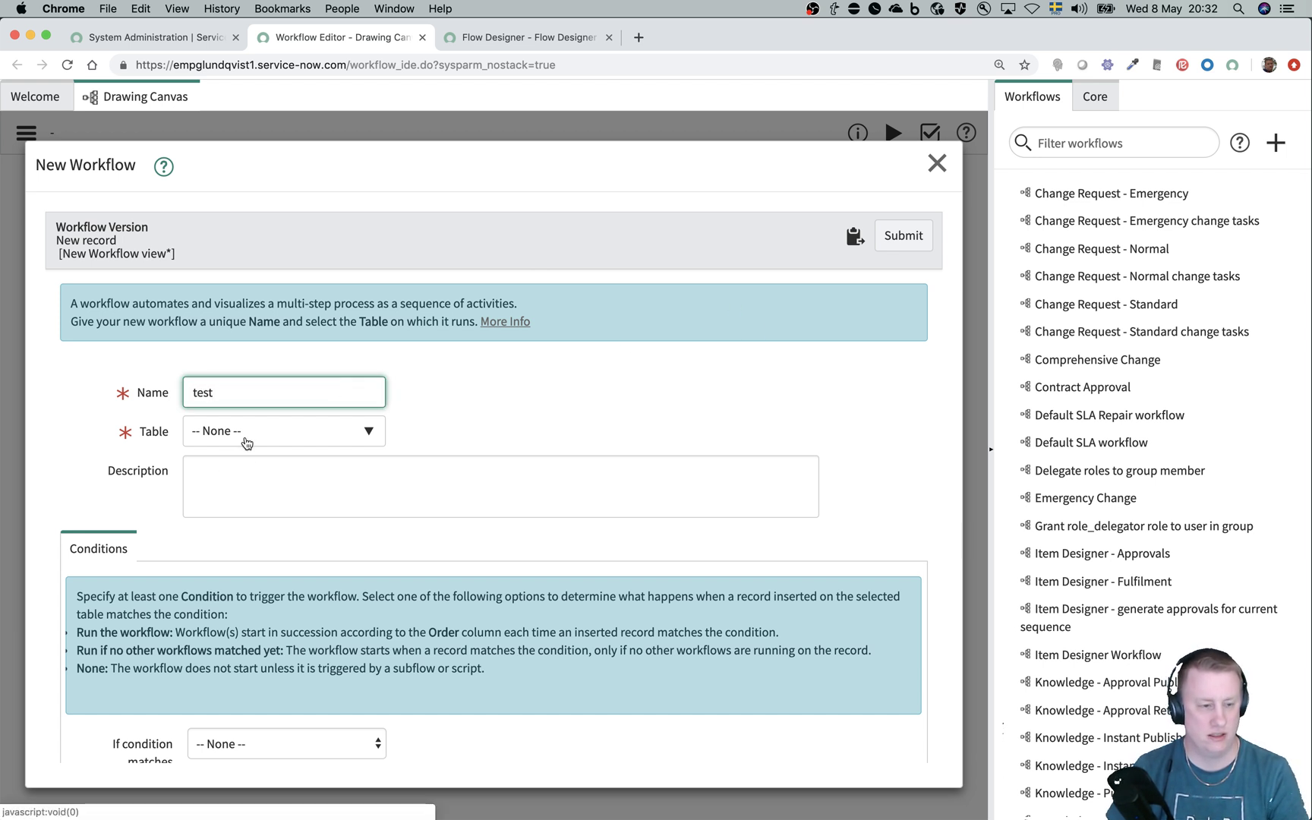
{"action": "left_click", "coordinate": [247, 440]}
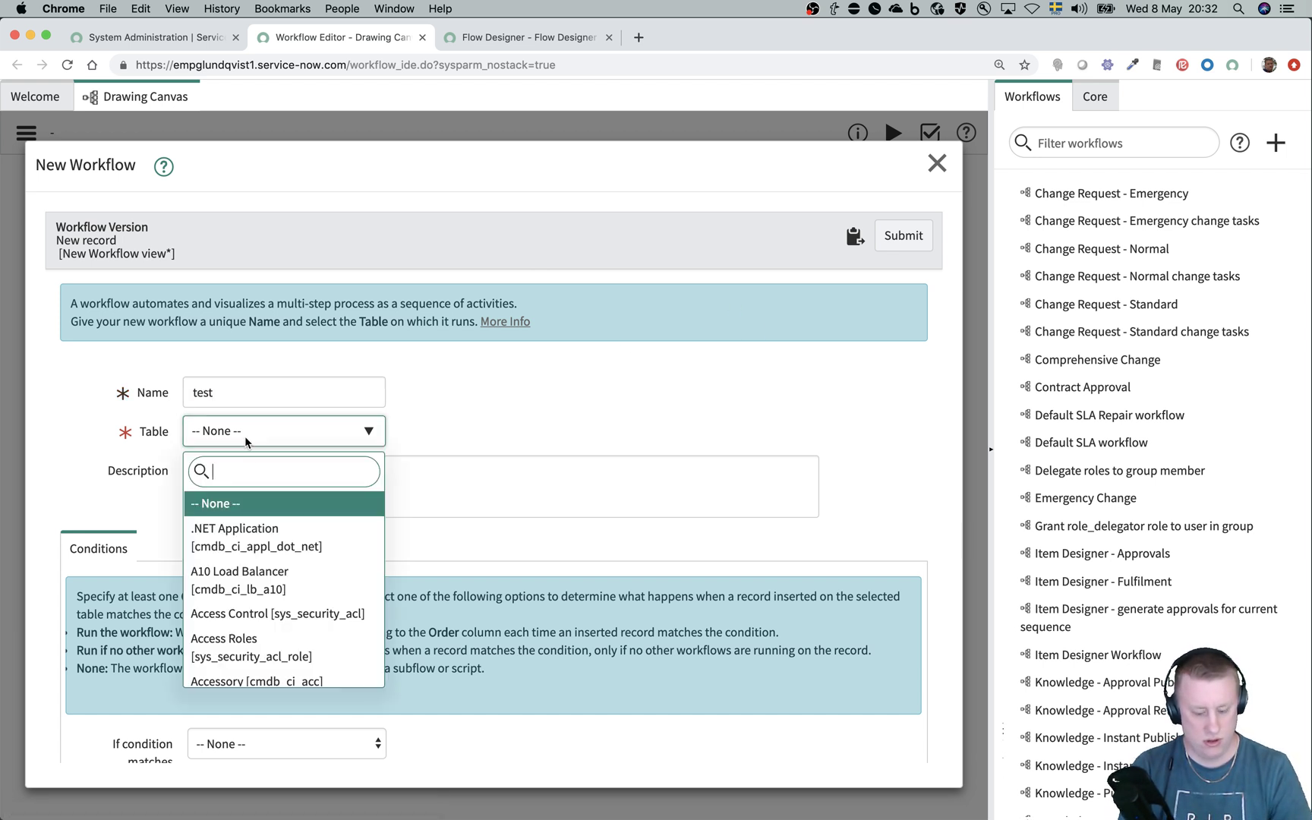
{"action": "type", "text": "incident"}
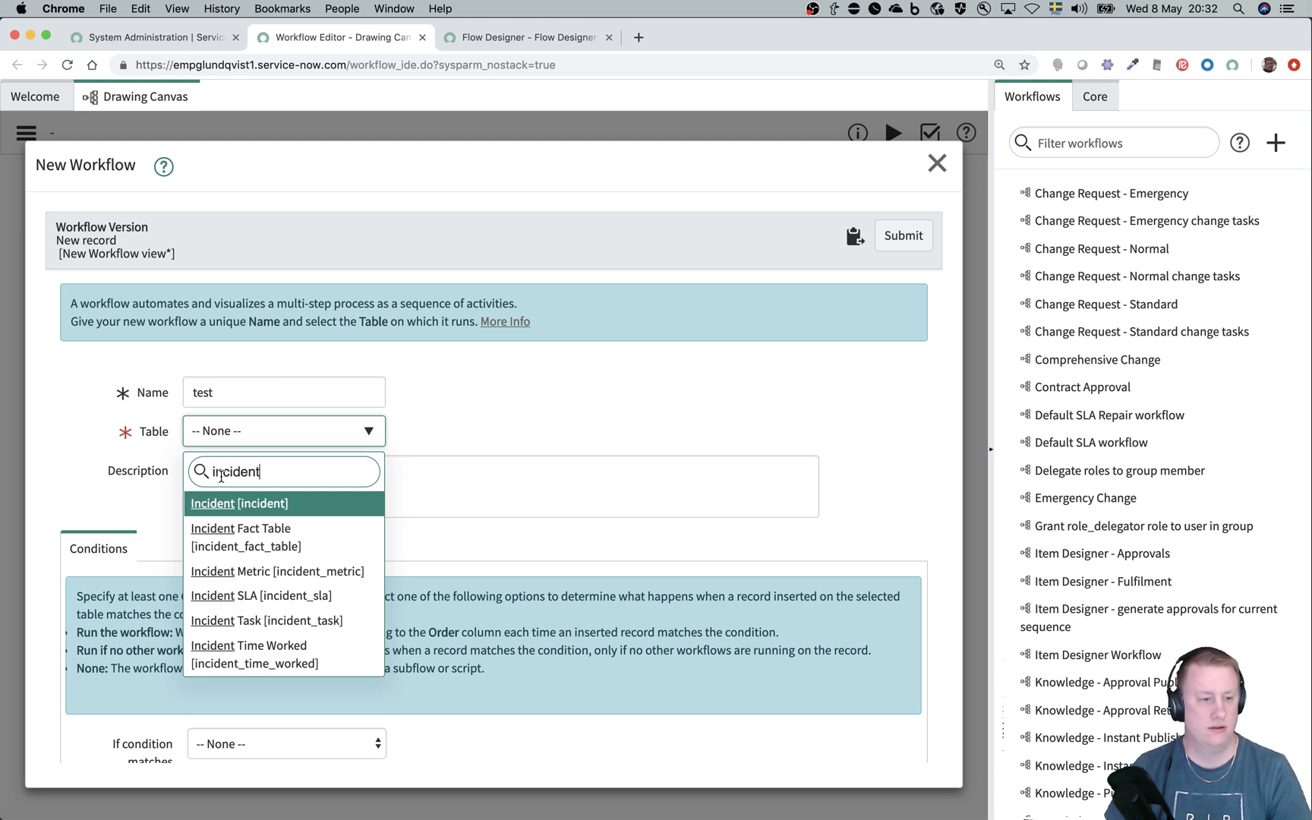
{"action": "left_click", "coordinate": [226, 504]}
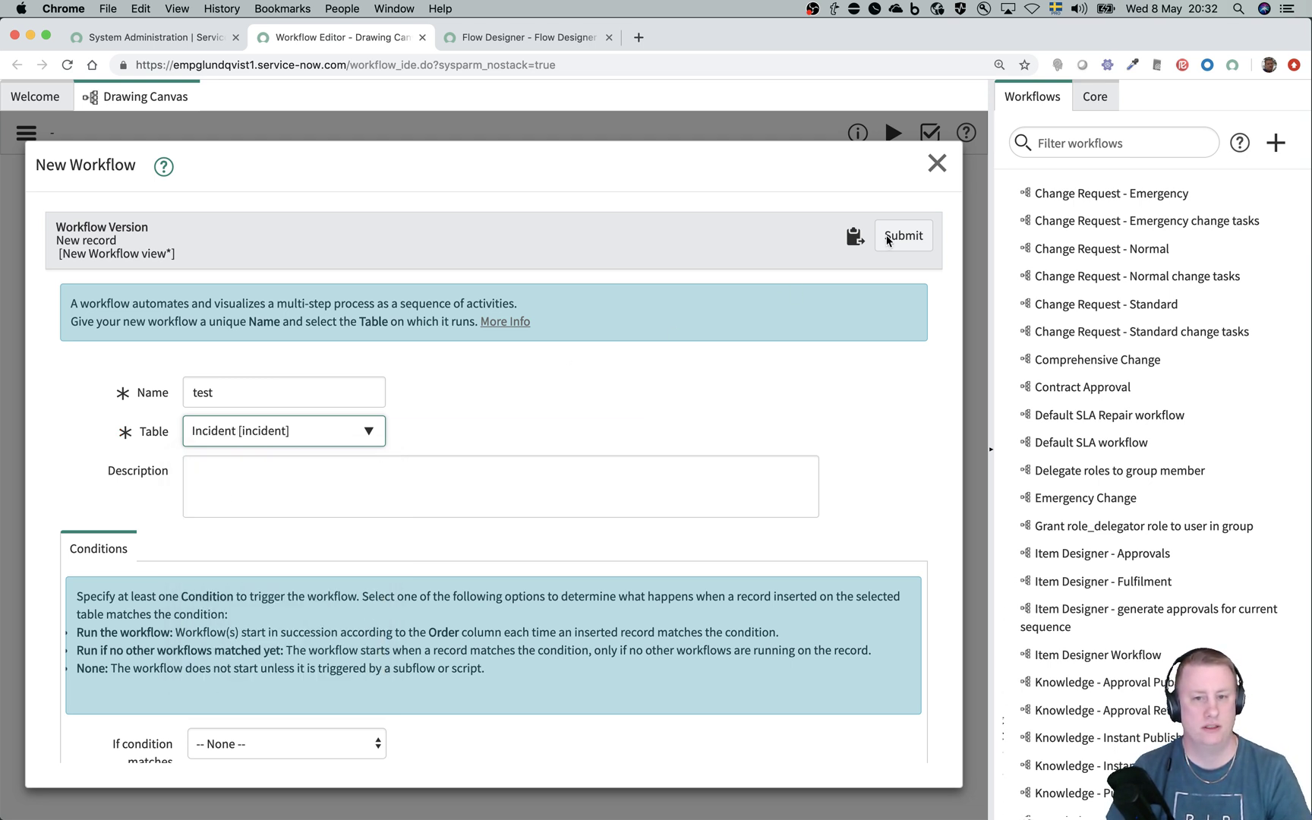
{"action": "left_click", "coordinate": [888, 238]}
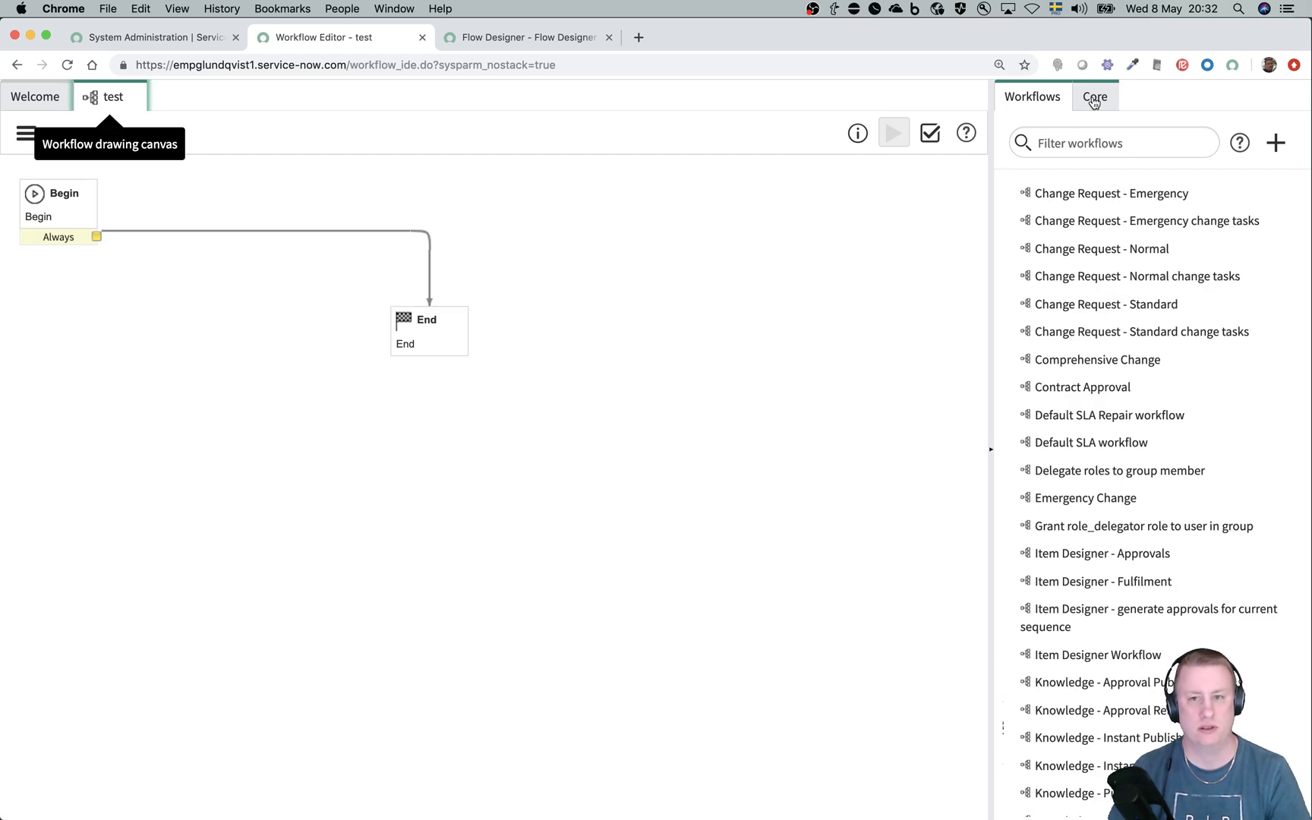
Step: Find the Branch core activity with "bra" and insert it between Begin and End, naming it "branch"
{"action": "left_click", "coordinate": [1093, 99]}
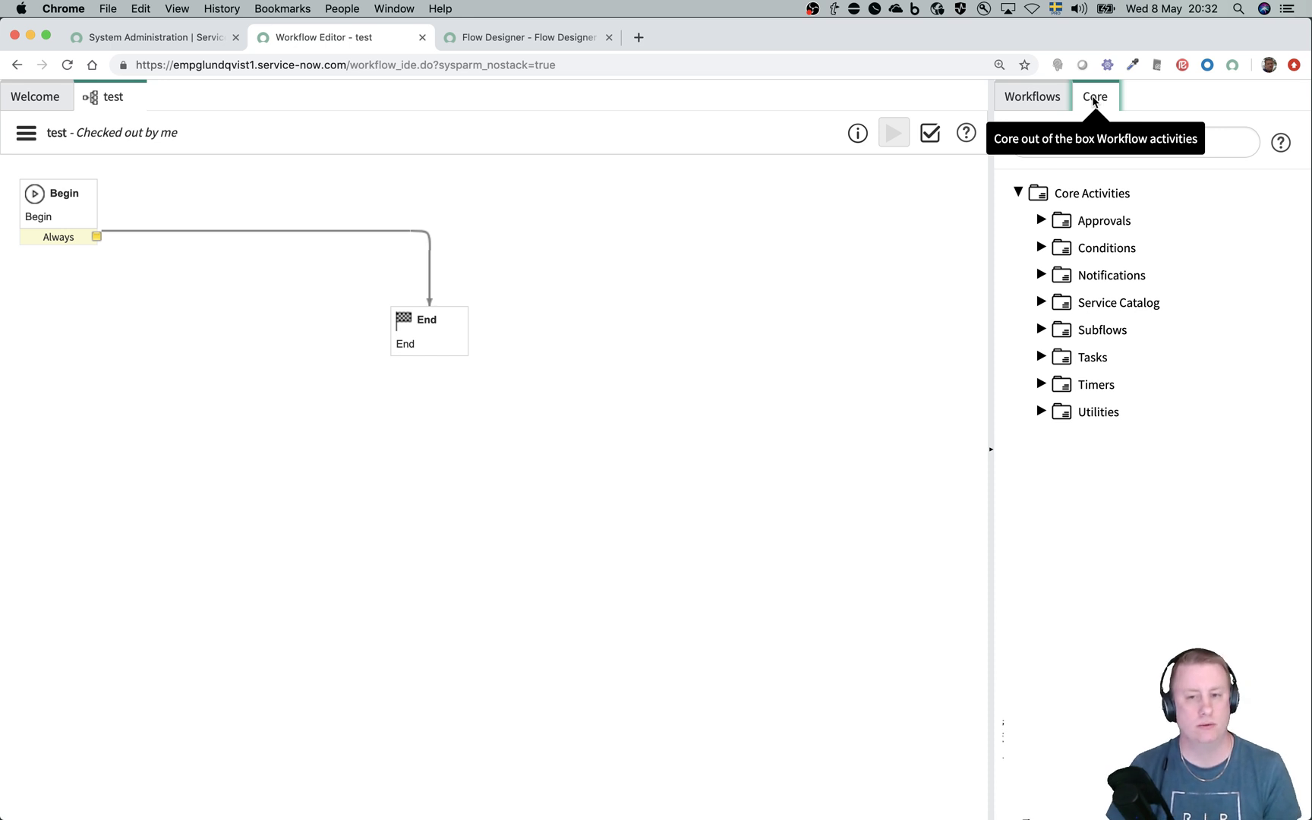
{"action": "left_click", "coordinate": [1100, 141]}
{"action": "type", "text": "bra"}
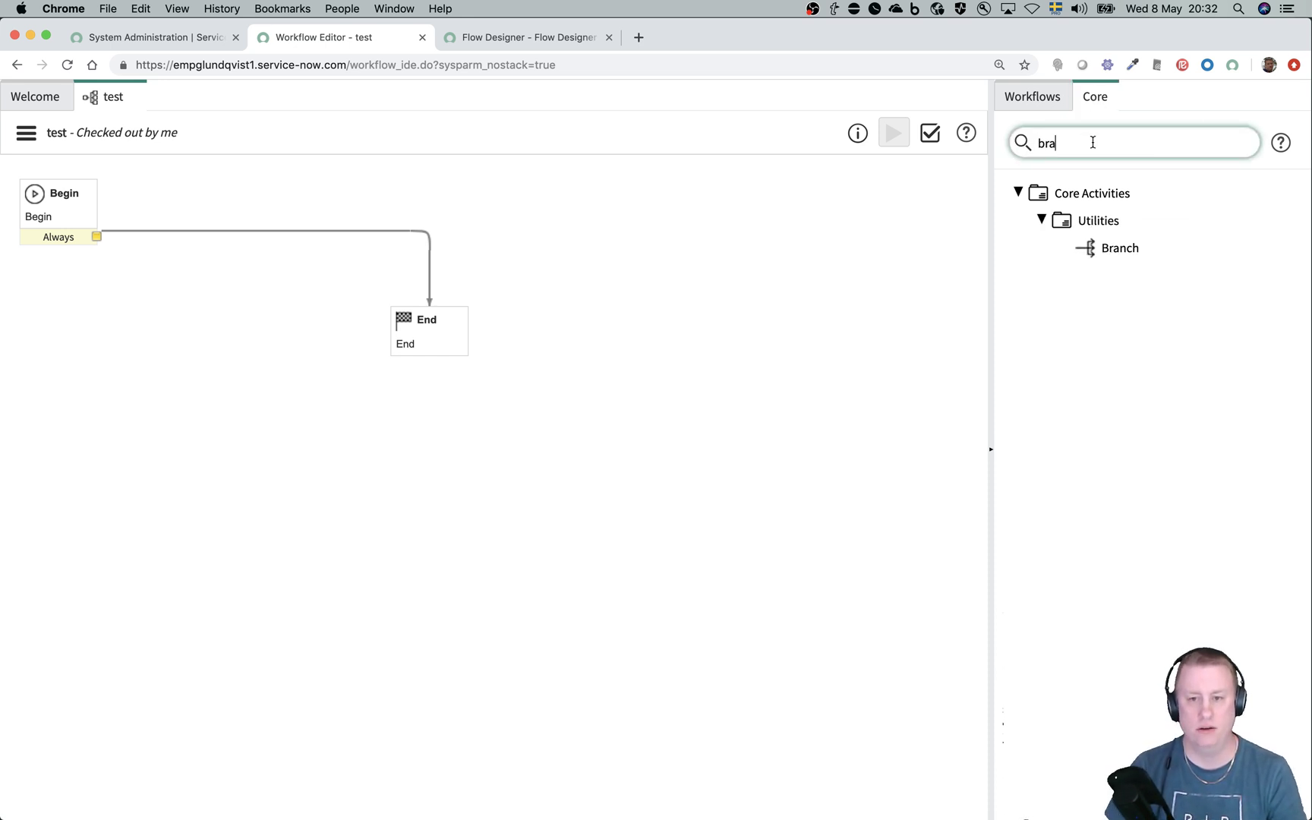
{"action": "left_click_drag", "start_coordinate": [1107, 240], "coordinate": [252, 191]}
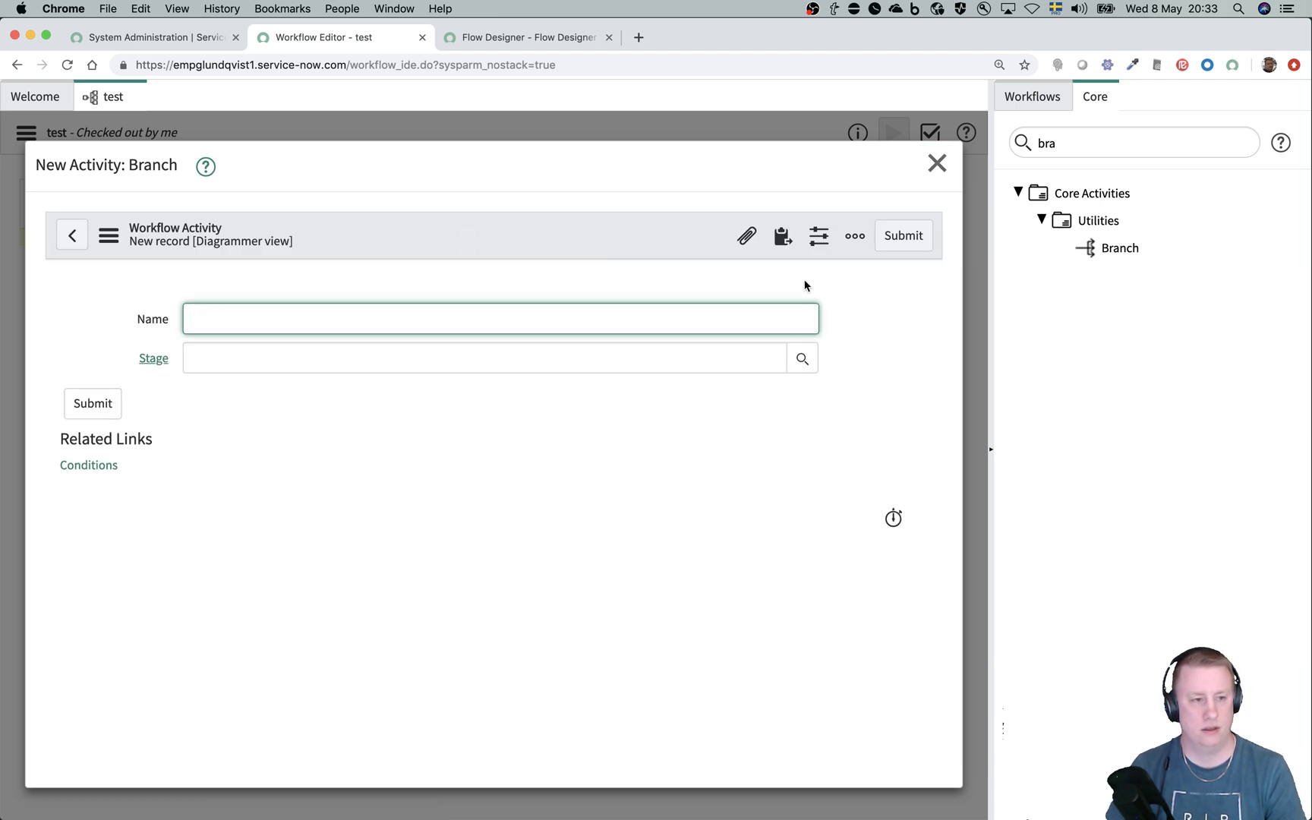
{"action": "type", "text": "branch"}
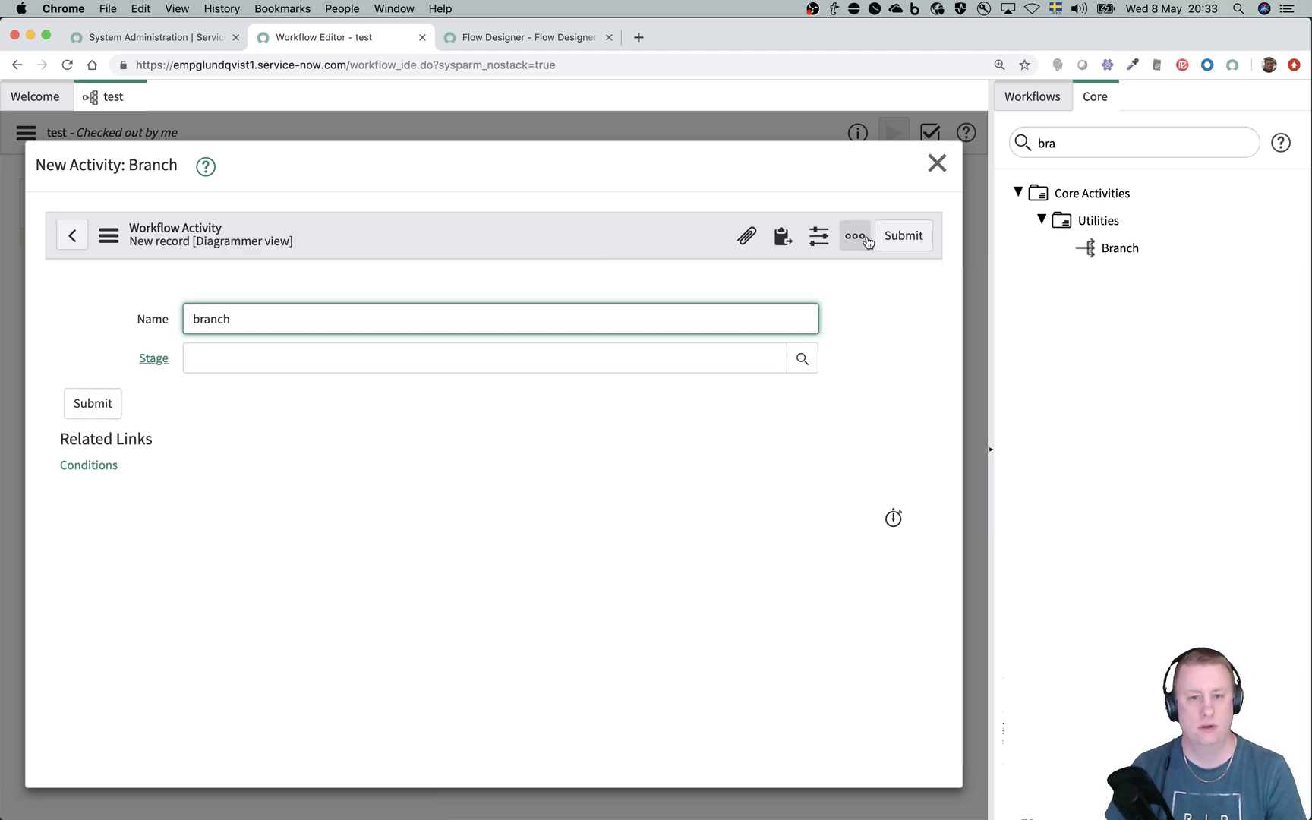
{"action": "left_click", "coordinate": [890, 235]}
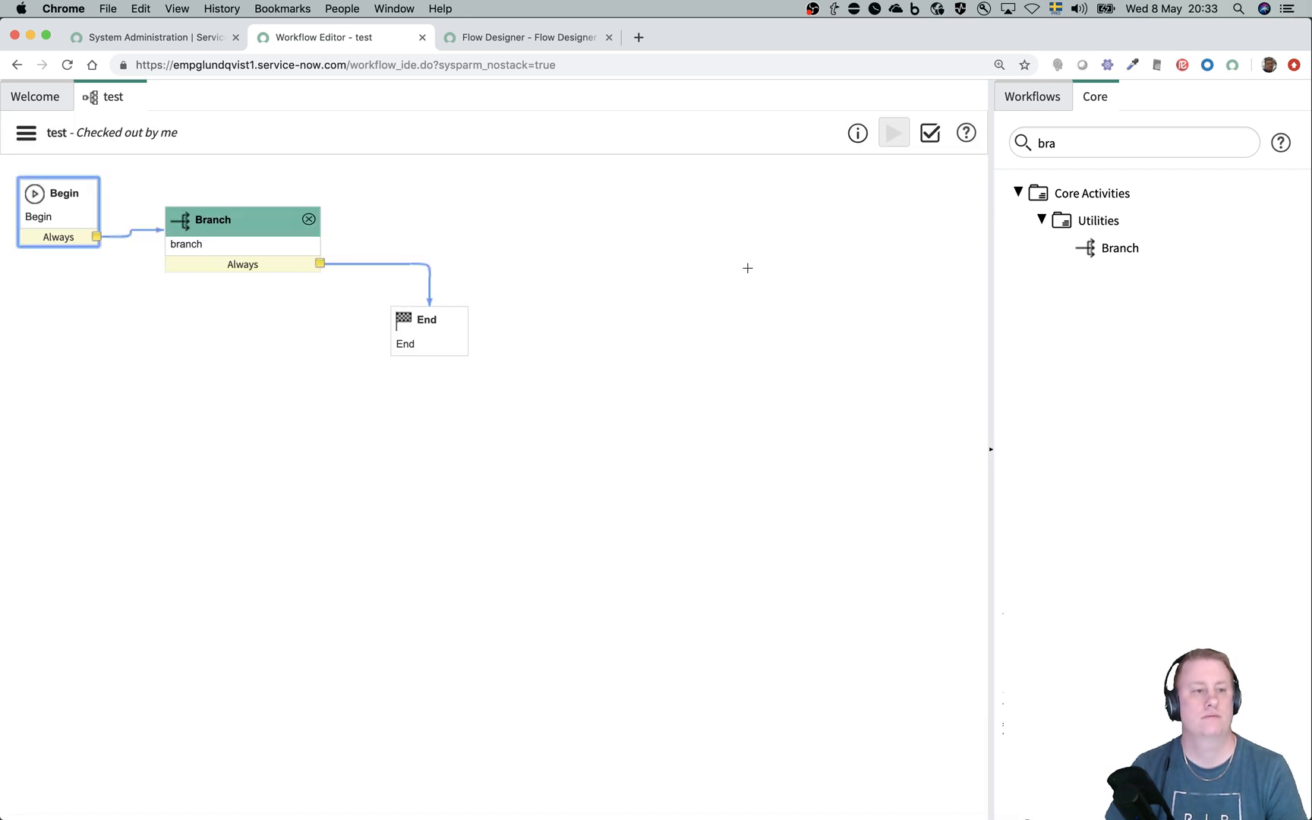
{"action": "left_click", "coordinate": [1065, 148]}
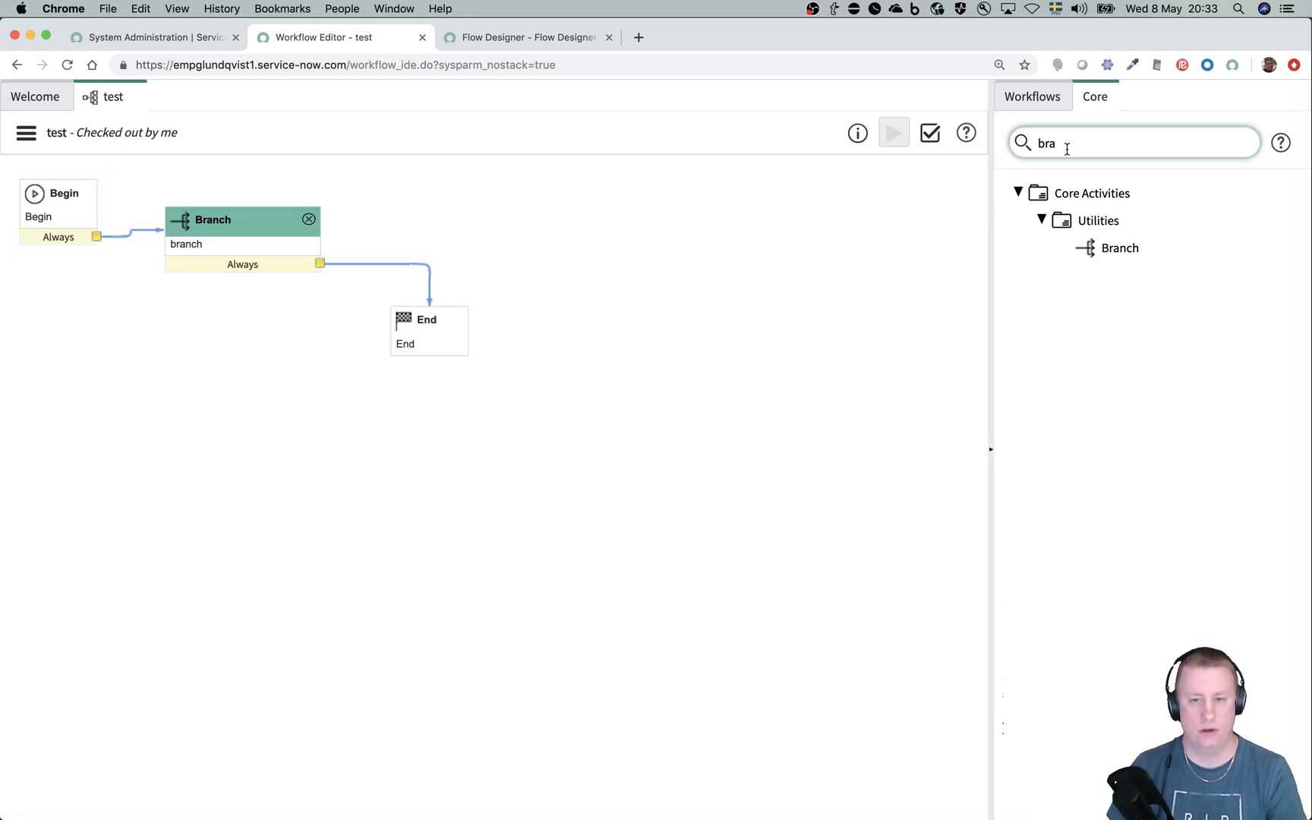
{"action": "key", "text": "BackSpace"}
{"action": "key", "text": "BackSpace"}
{"action": "key", "text": "BackSpace"}
{"action": "type", "text": "join"}
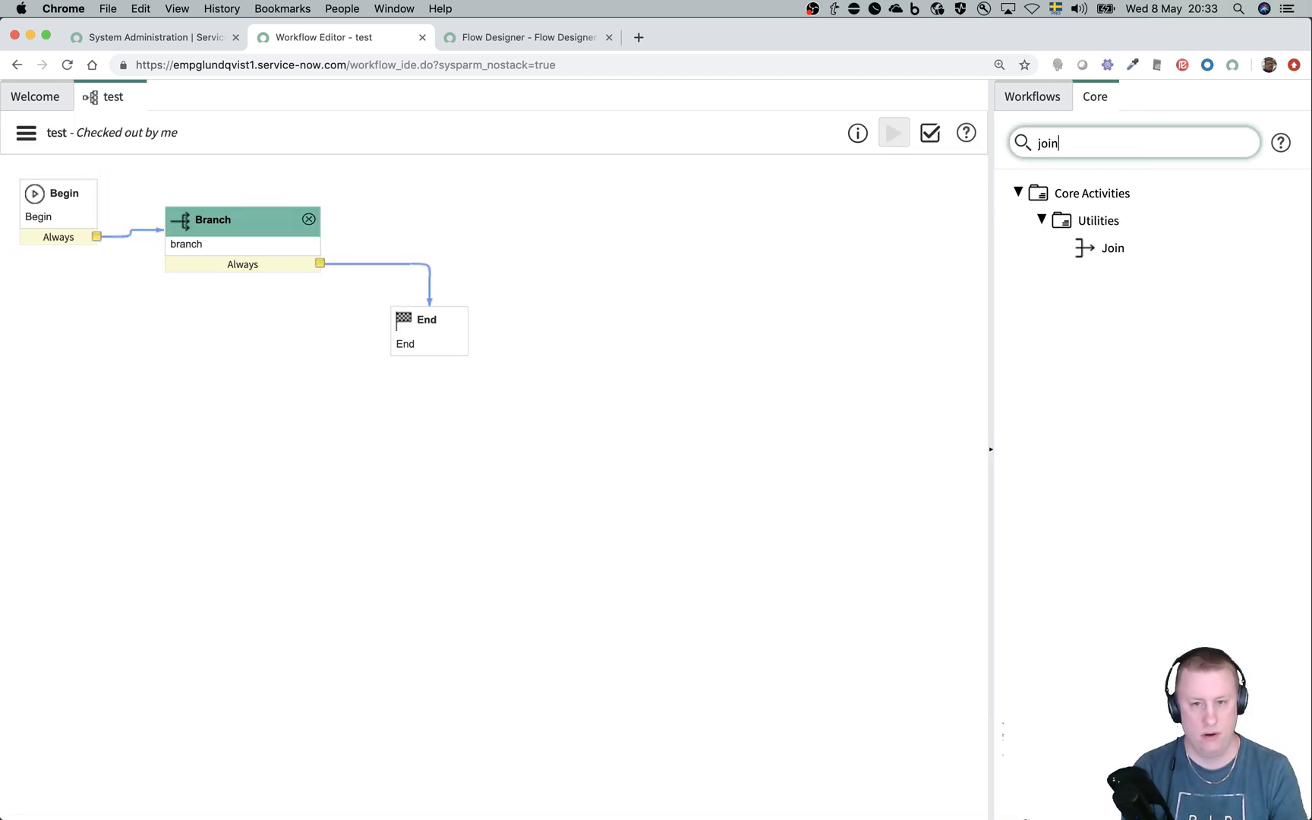
{"action": "key", "text": "BackSpace"}
{"action": "key", "text": "BackSpace"}
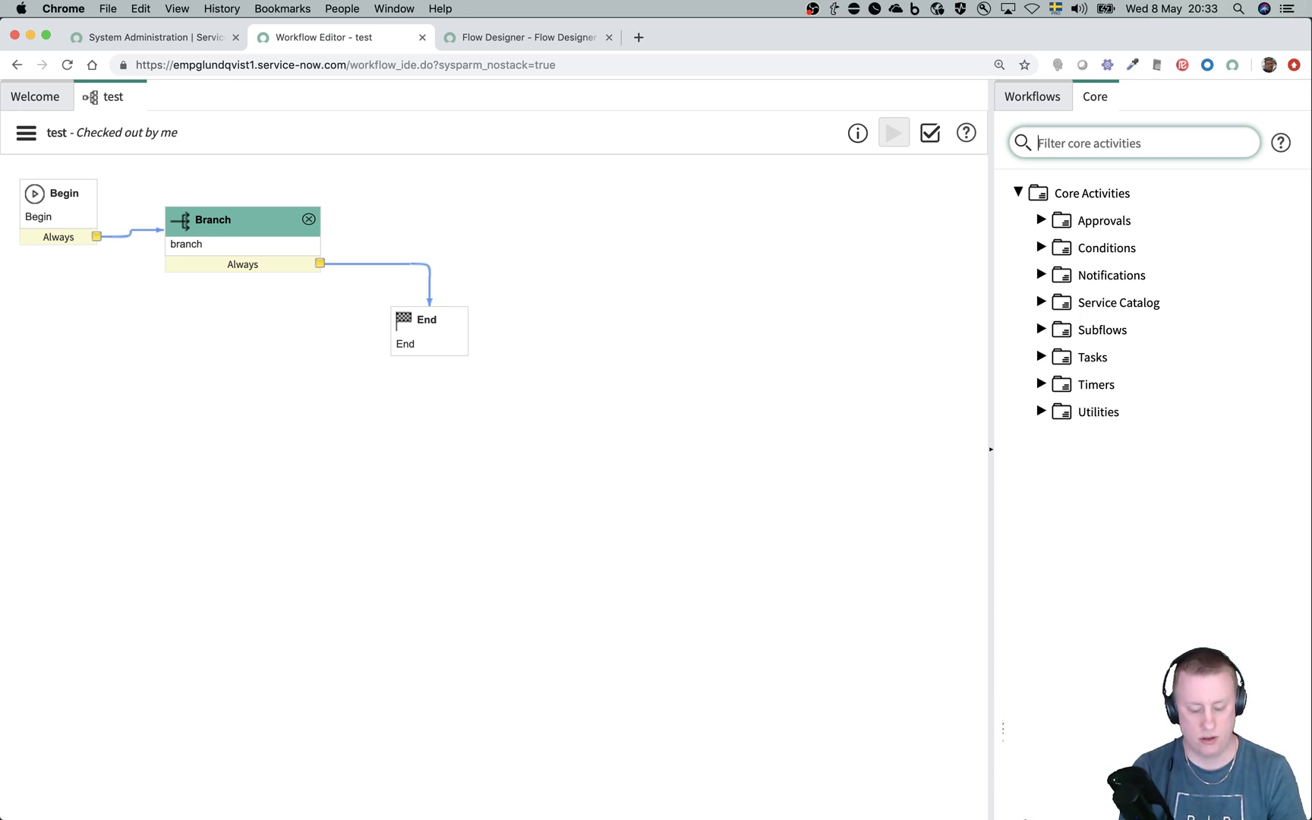
Step: Filter the core activities for "task" and add a Create Task activity named "paralell 1" beside the Branch activity
{"action": "type", "text": "task"}
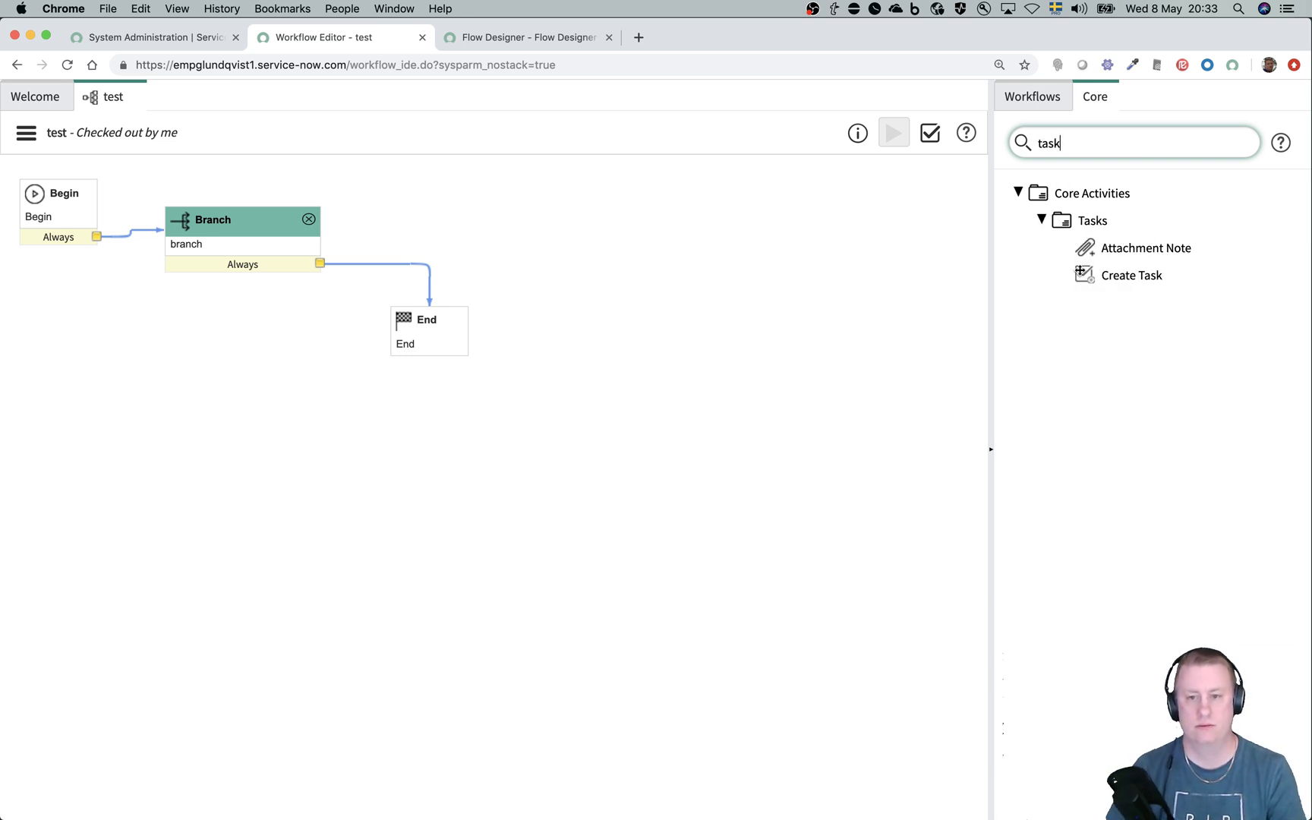
{"action": "left_click_drag", "start_coordinate": [1113, 276], "coordinate": [501, 189]}
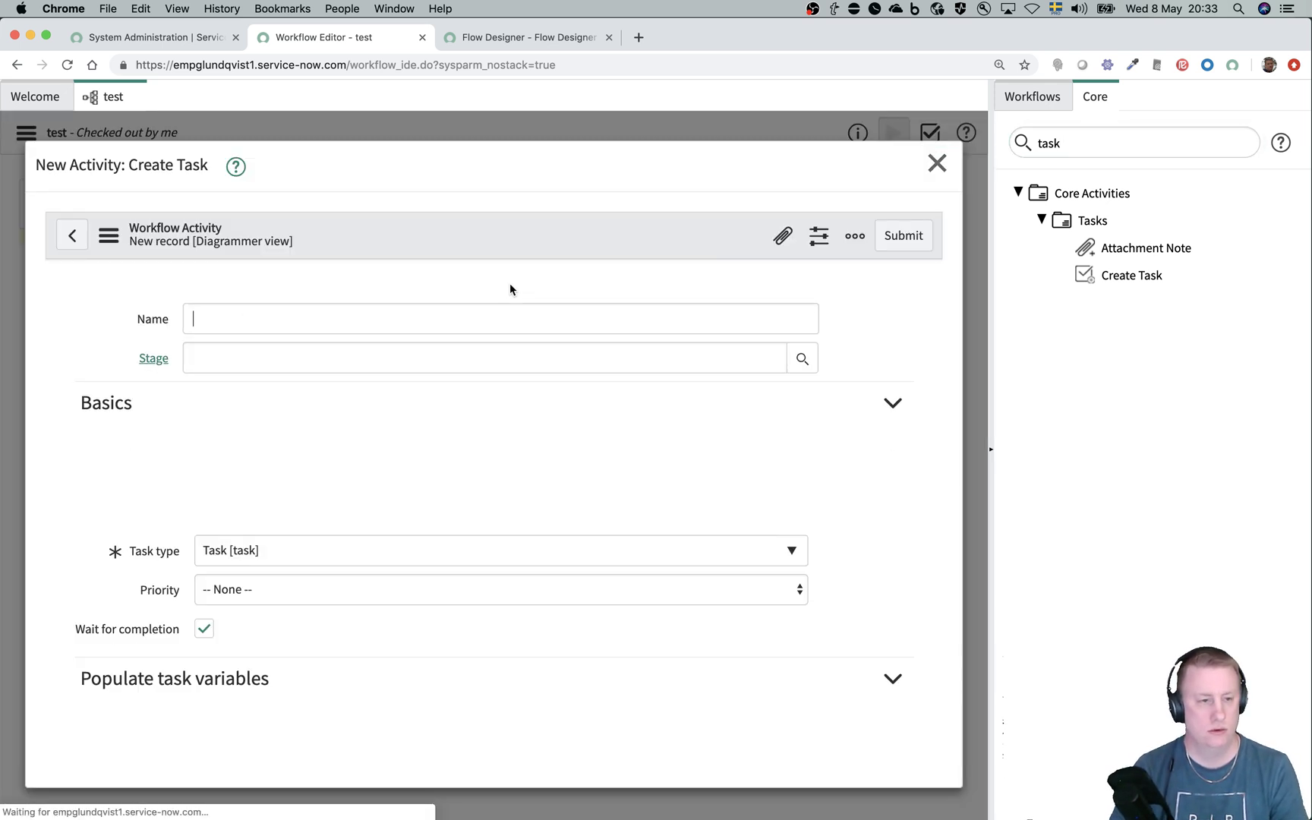
{"action": "left_click", "coordinate": [437, 319]}
{"action": "type", "text": "paralell 1"}
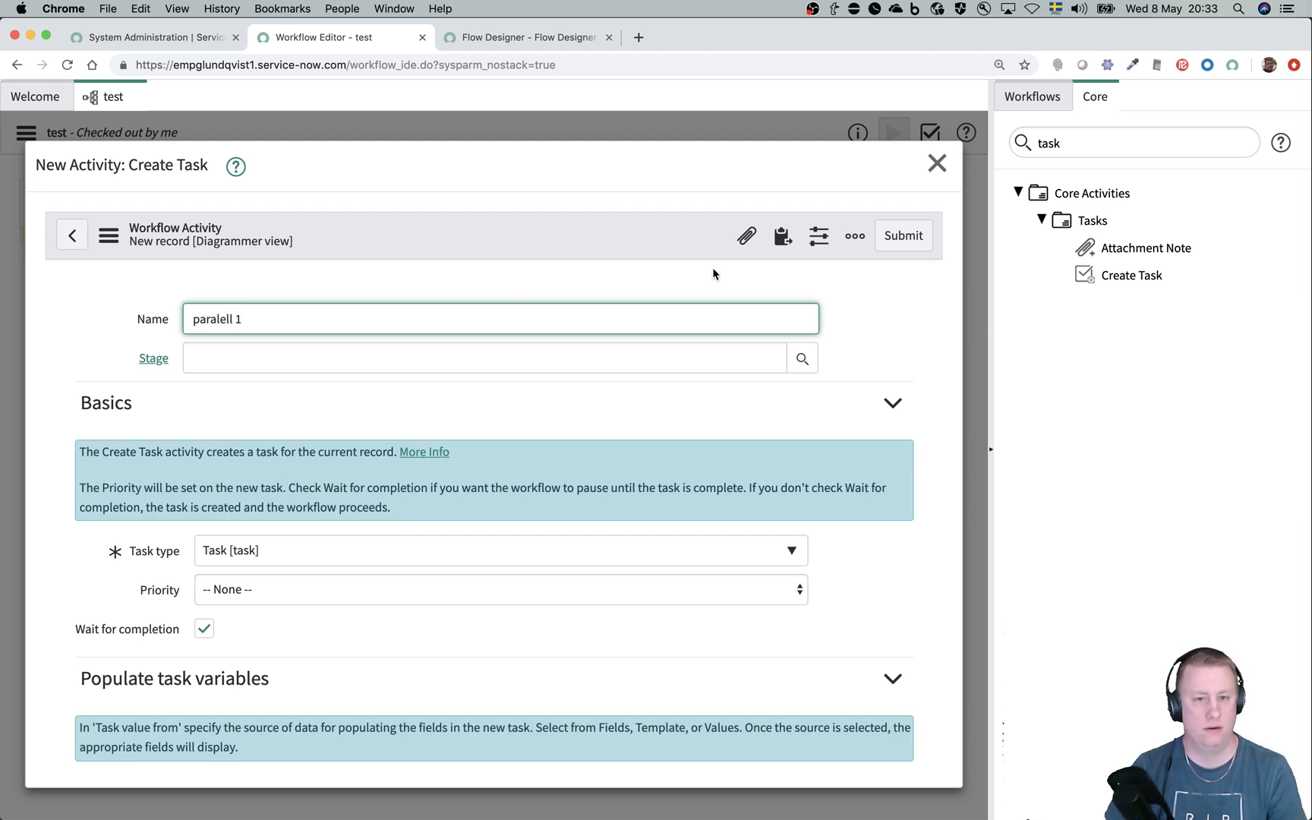
{"action": "left_click", "coordinate": [898, 236]}
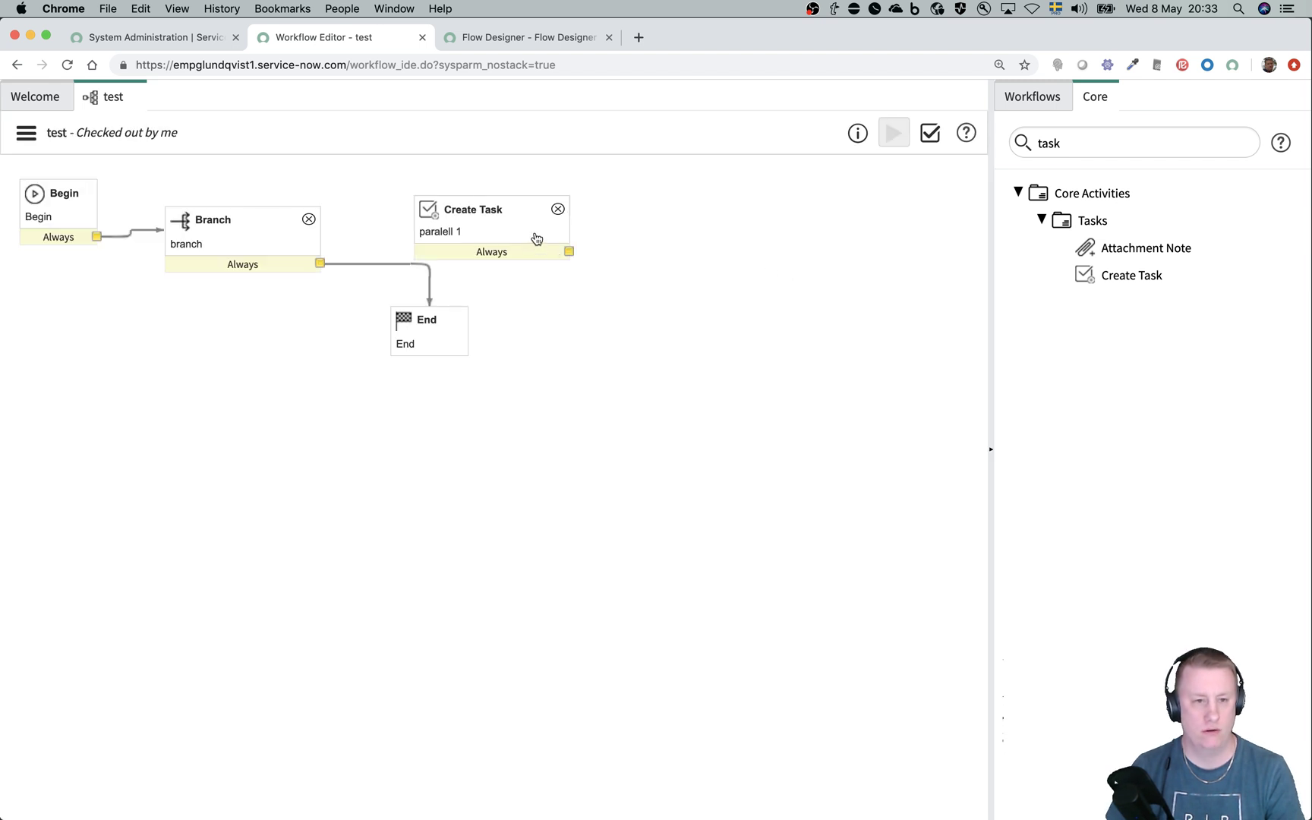
Step: Duplicate the "paralell 1" Create Task activity and rename the copy "paralell 2"
{"action": "left_click", "coordinate": [536, 237]}
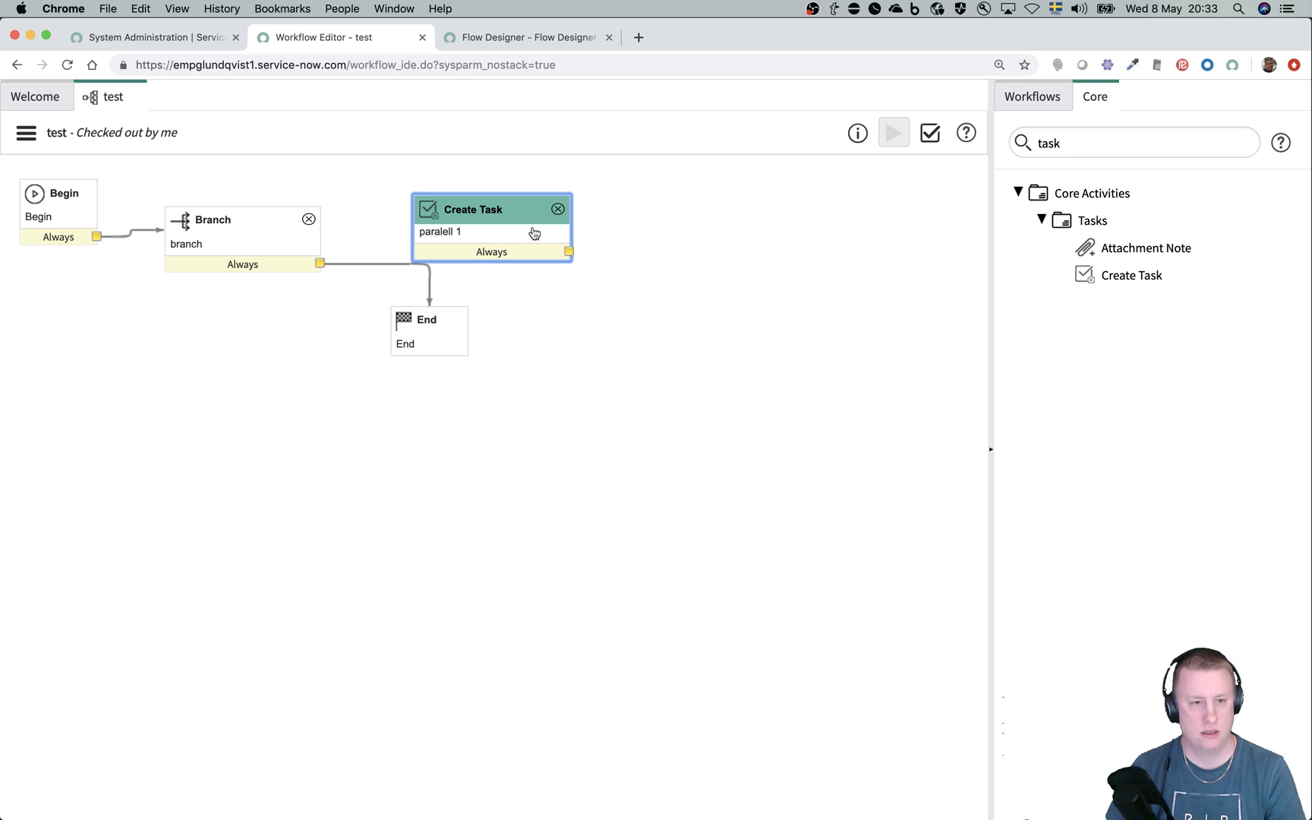
{"action": "right_click", "coordinate": [532, 227]}
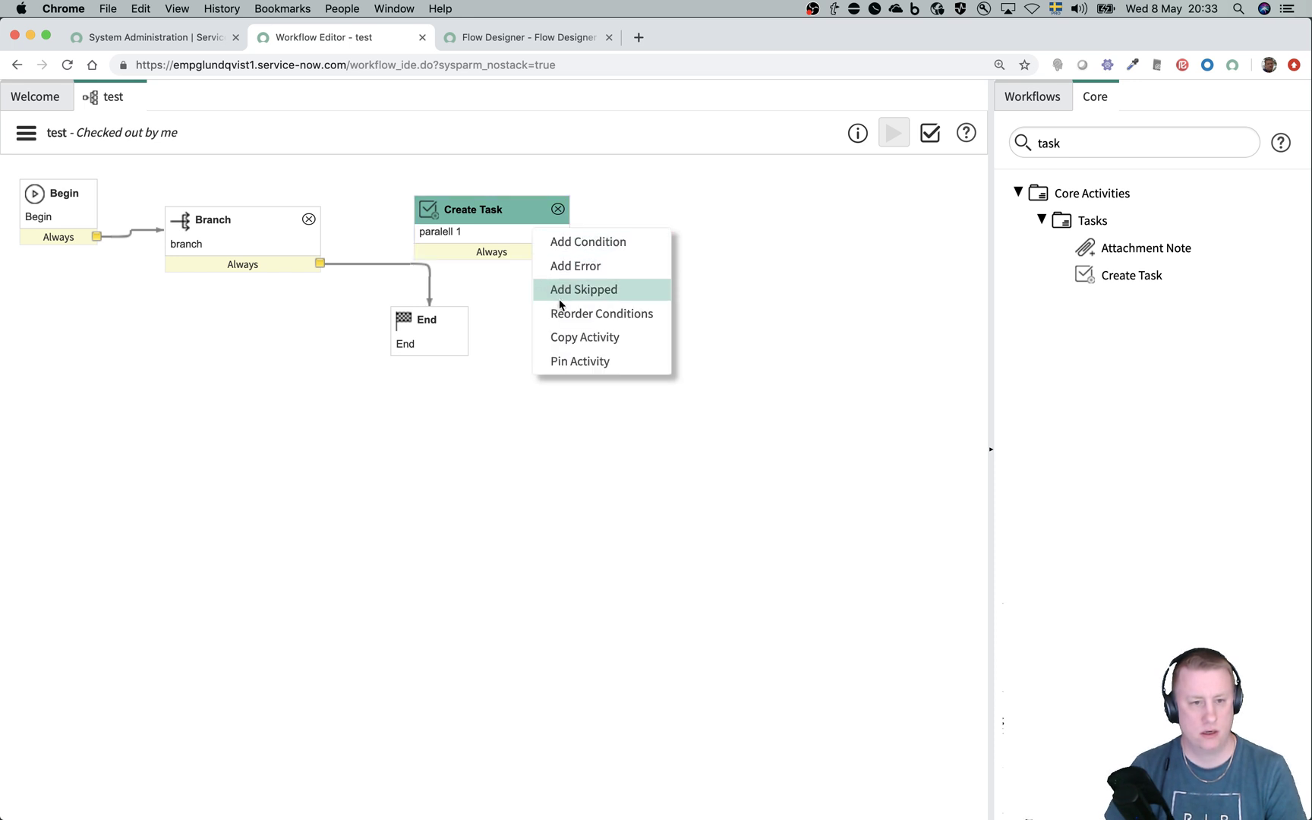
{"action": "left_click", "coordinate": [567, 336]}
{"action": "key", "text": "super+v"}
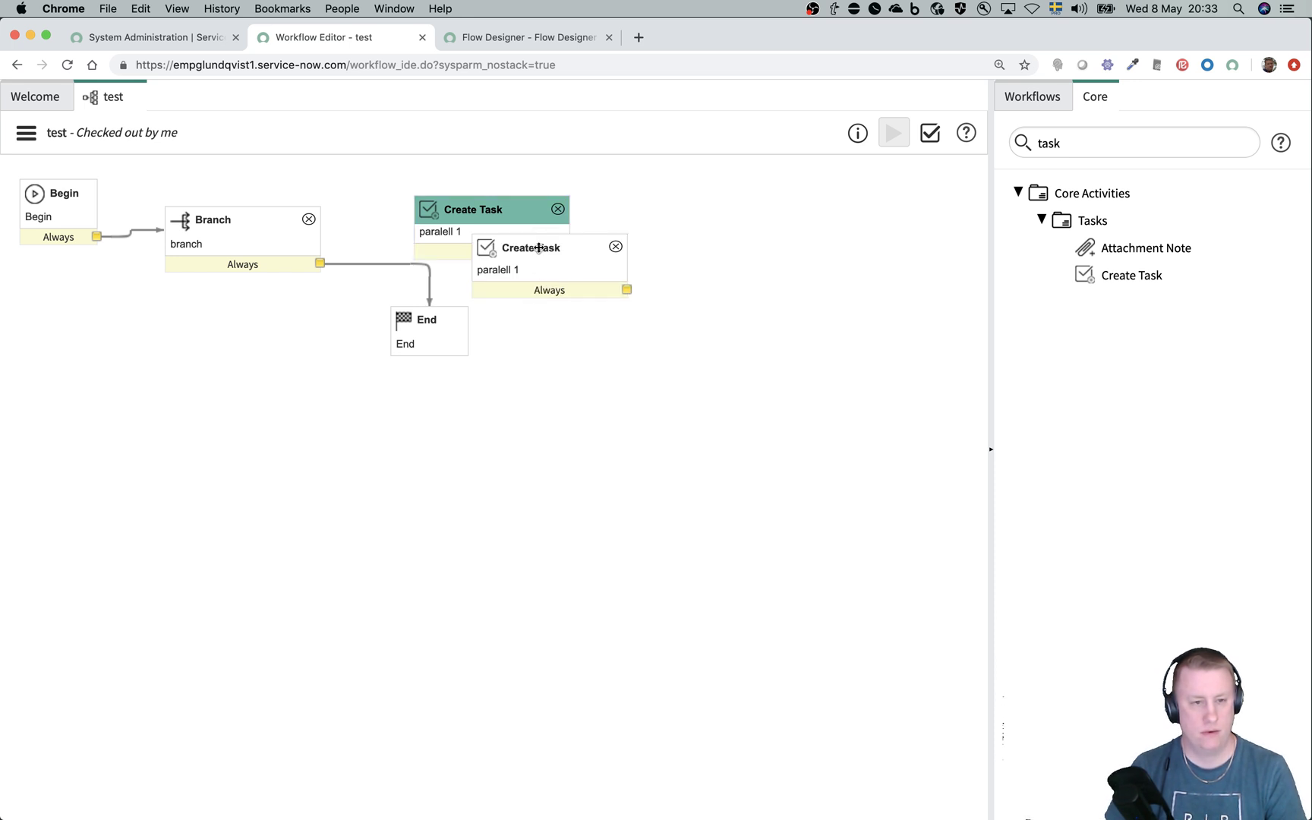
{"action": "left_click", "coordinate": [534, 270]}
{"action": "double_click", "coordinate": [533, 272]}
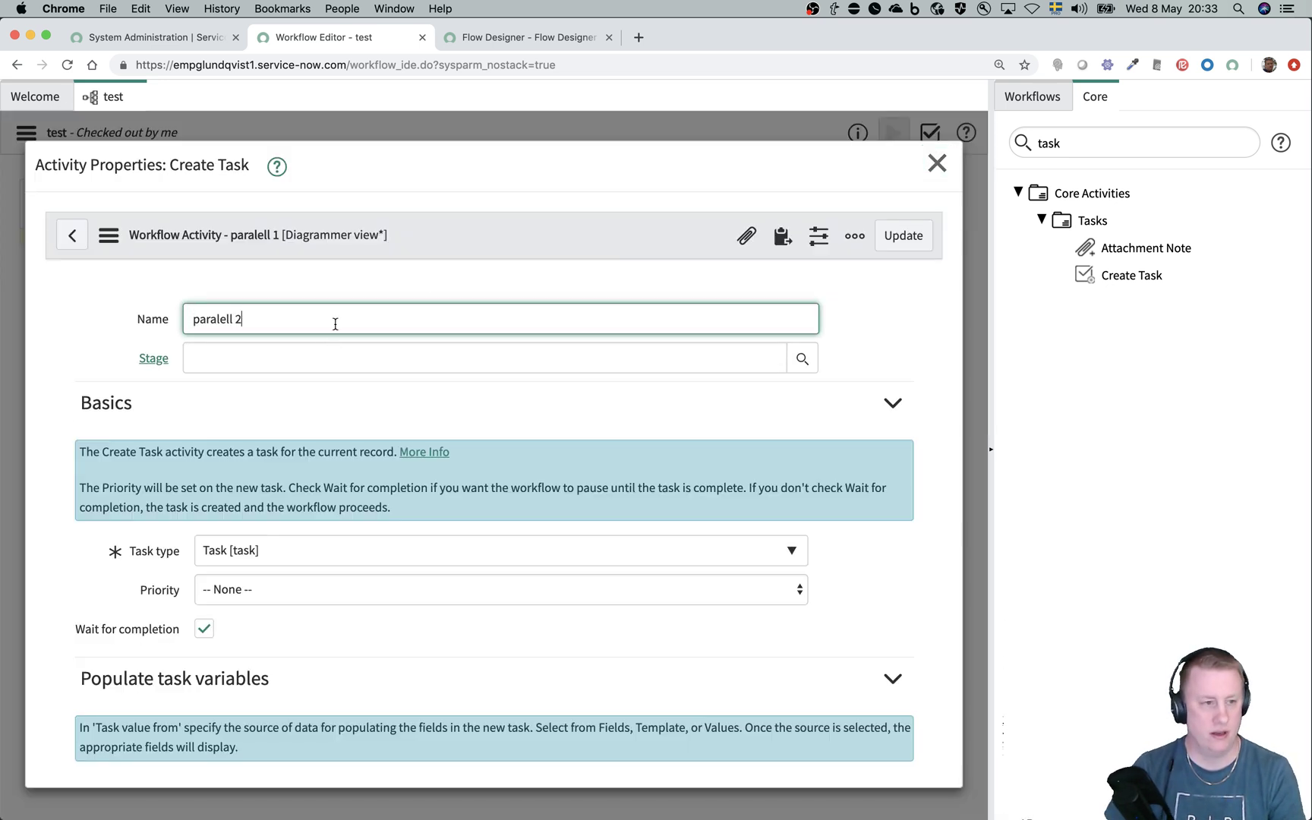
{"action": "left_click", "coordinate": [882, 235]}
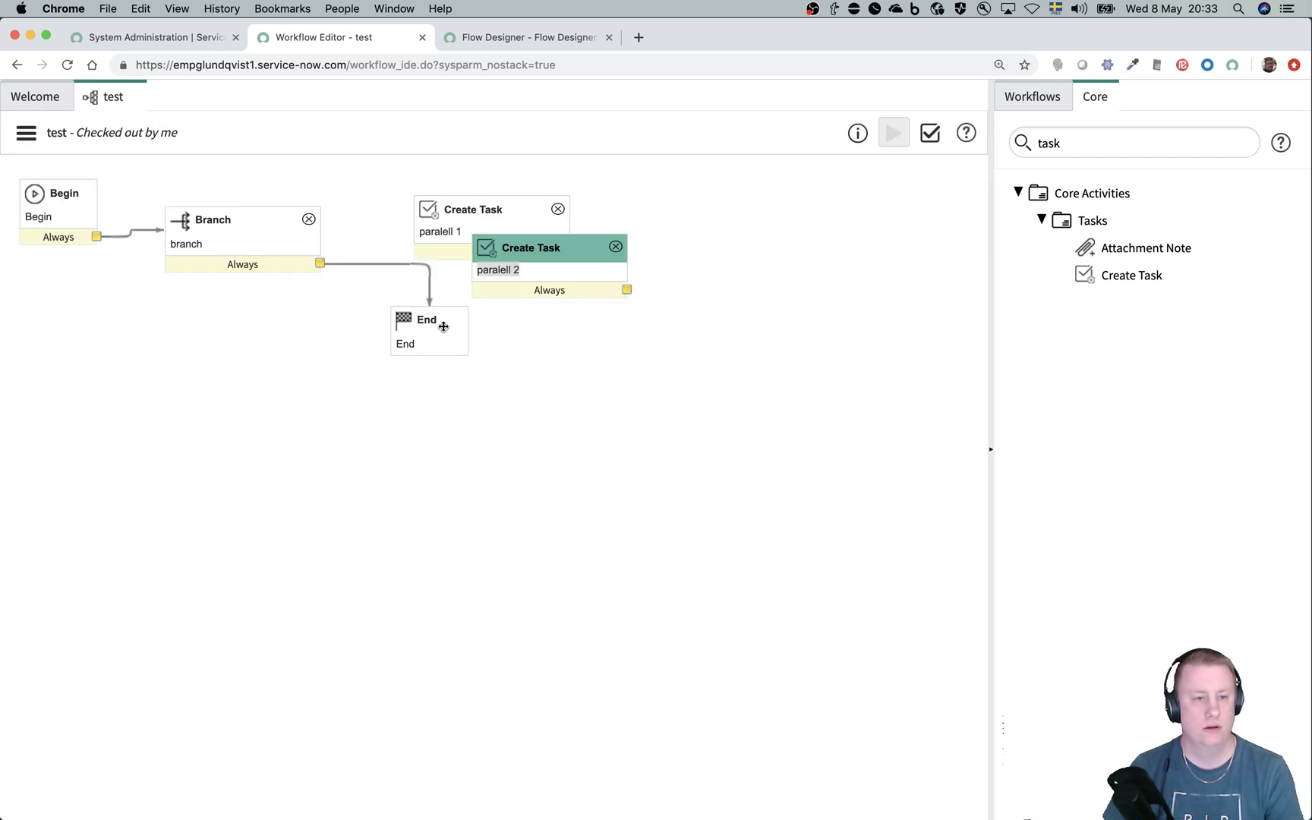
Step: Move the End activity away from the other activities and spread the "paralell 1" and "paralell 2" tasks apart vertically
{"action": "left_click_drag", "start_coordinate": [443, 327], "coordinate": [773, 486]}
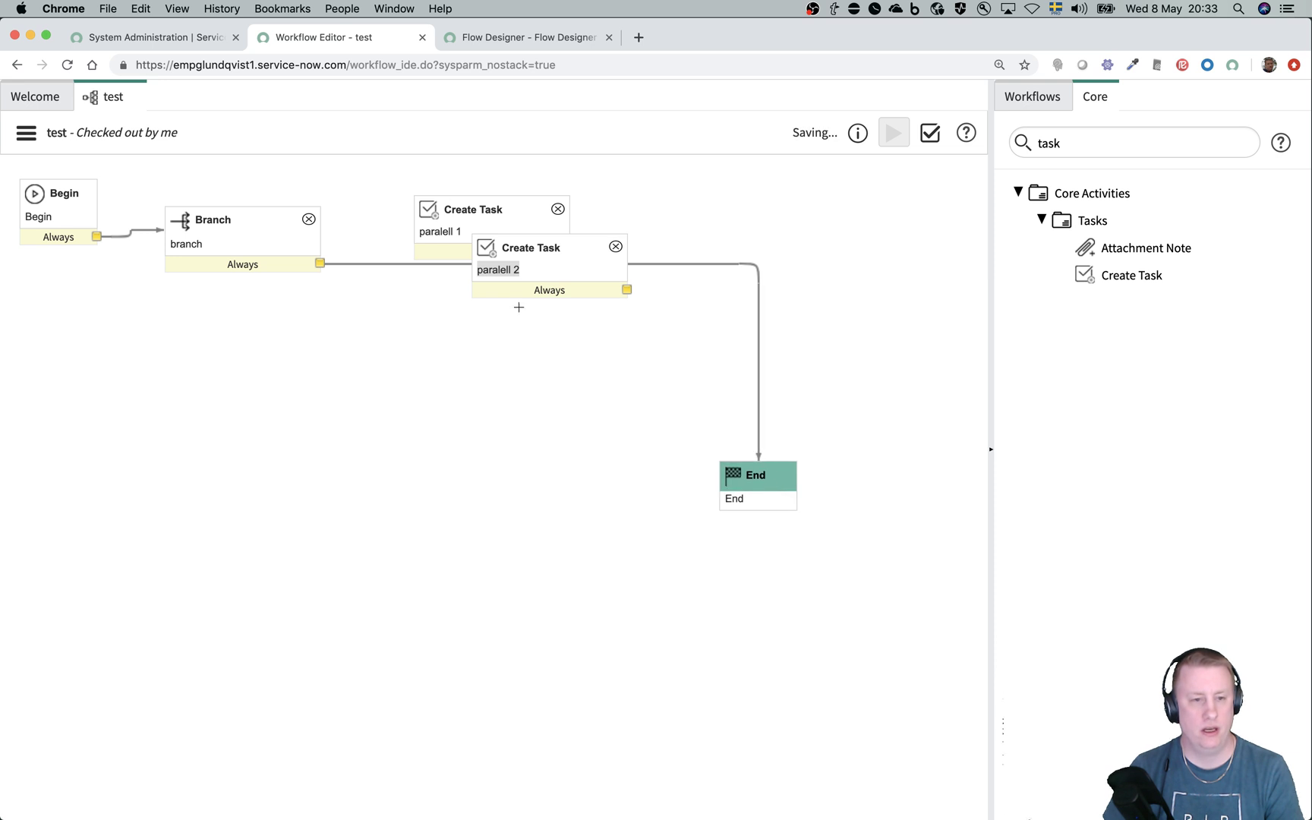
{"action": "left_click_drag", "start_coordinate": [535, 254], "coordinate": [424, 375]}
{"action": "left_click_drag", "start_coordinate": [477, 216], "coordinate": [457, 217]}
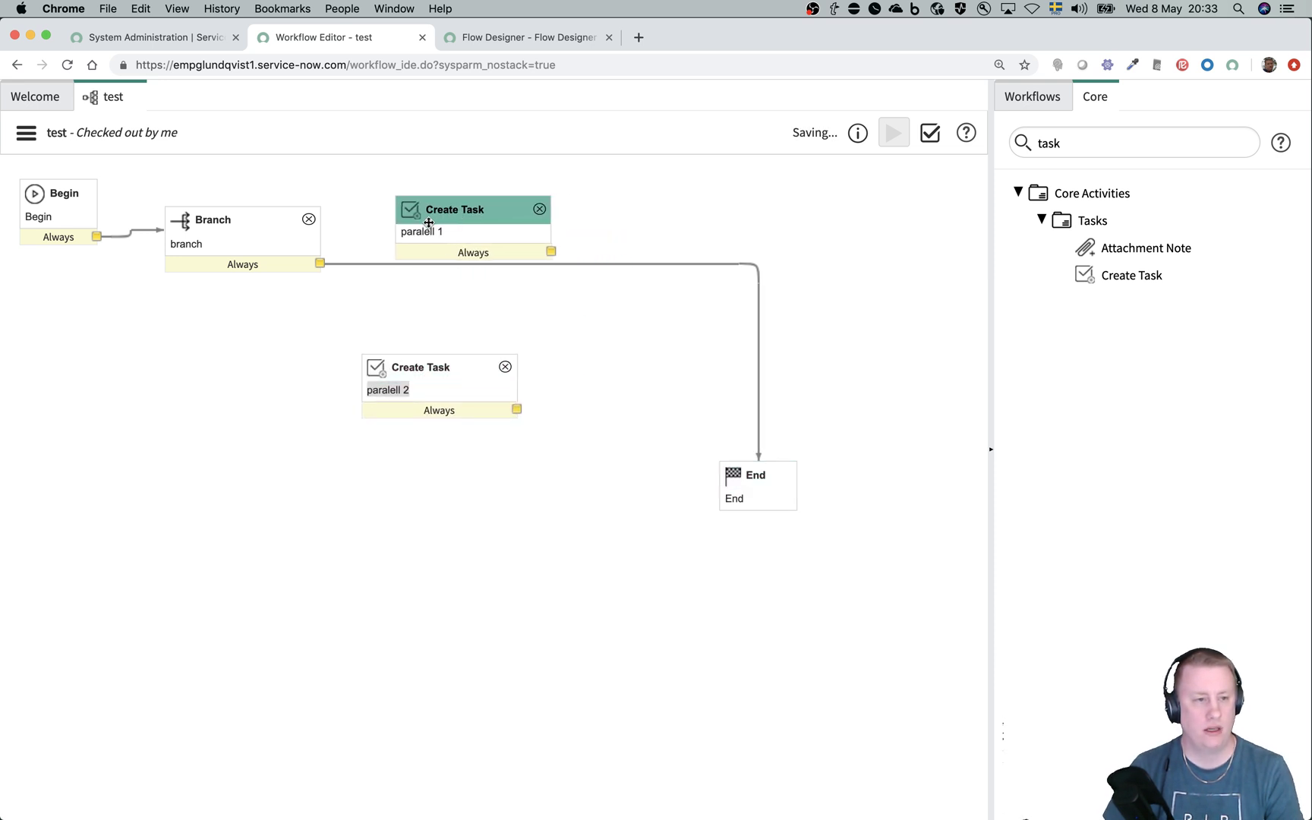
Step: Replace the Branch-to-End transition with transitions from the Branch activity to both "paralell 1" and "paralell 2"
{"action": "left_click", "coordinate": [372, 263]}
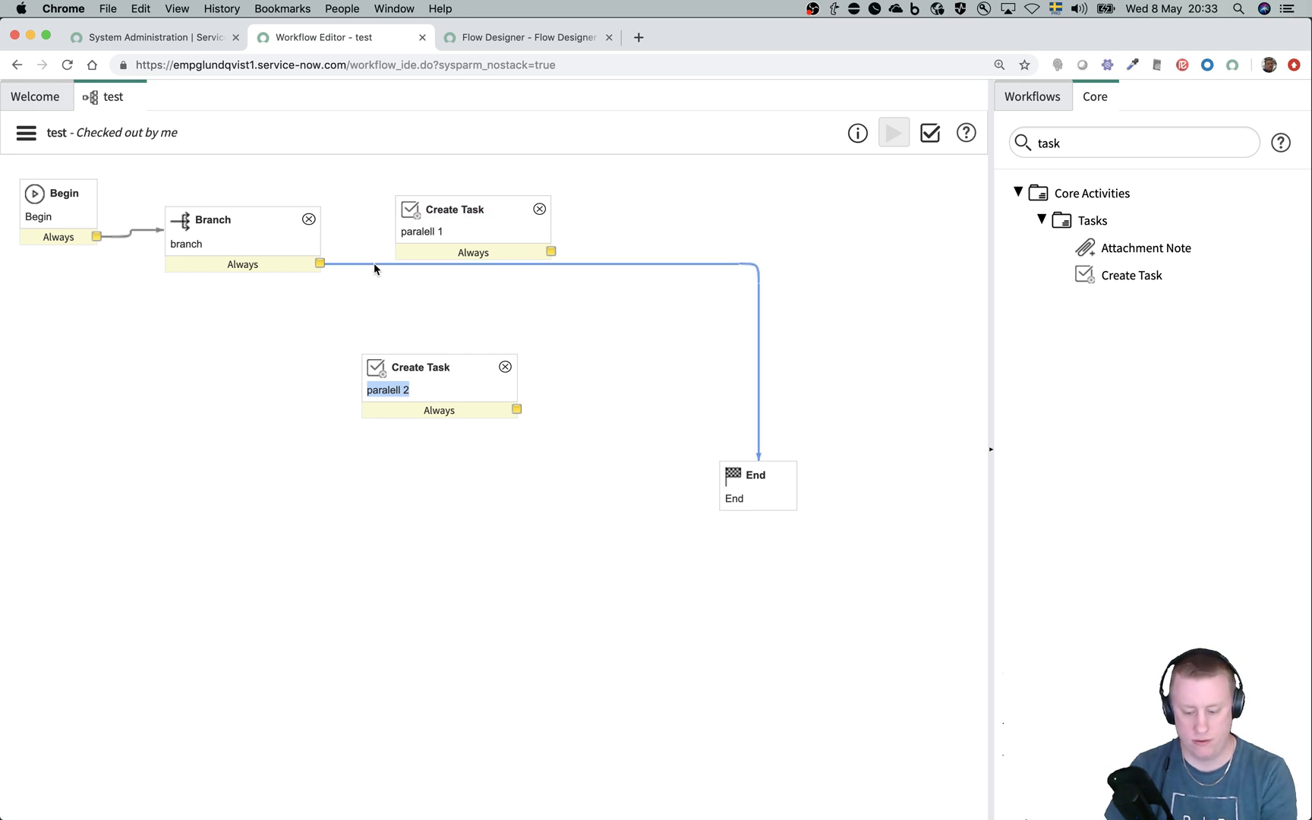
{"action": "key", "text": "Delete"}
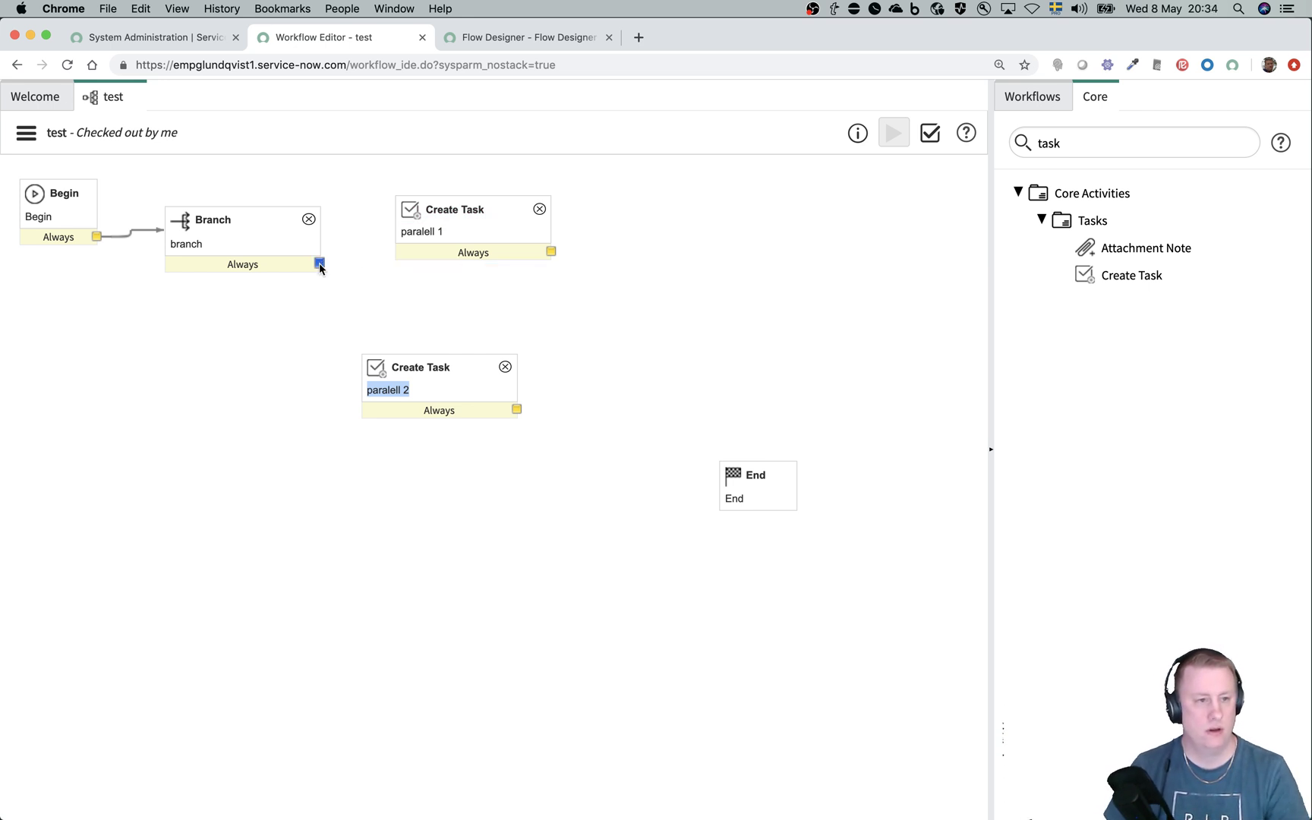
{"action": "left_click_drag", "start_coordinate": [319, 264], "coordinate": [406, 235]}
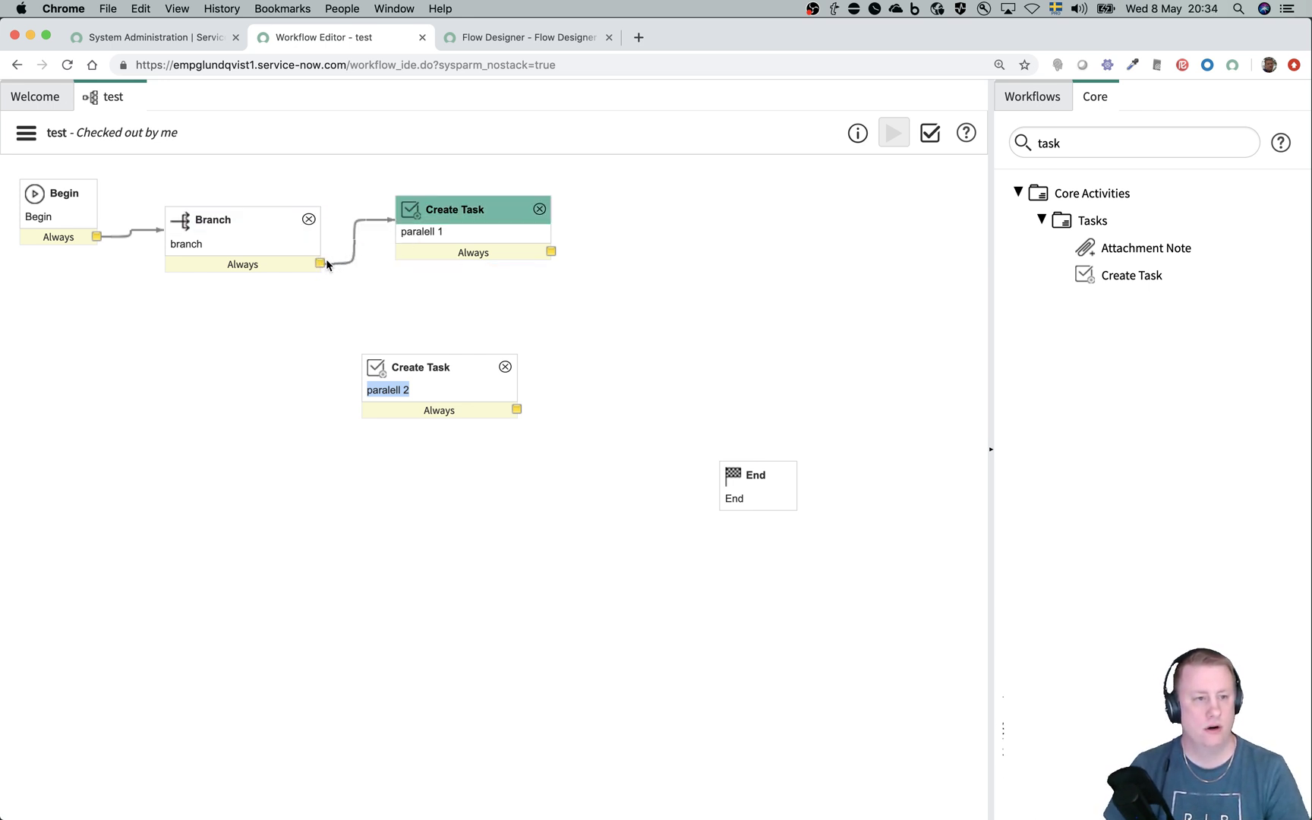
{"action": "left_click_drag", "start_coordinate": [321, 264], "coordinate": [501, 286]}
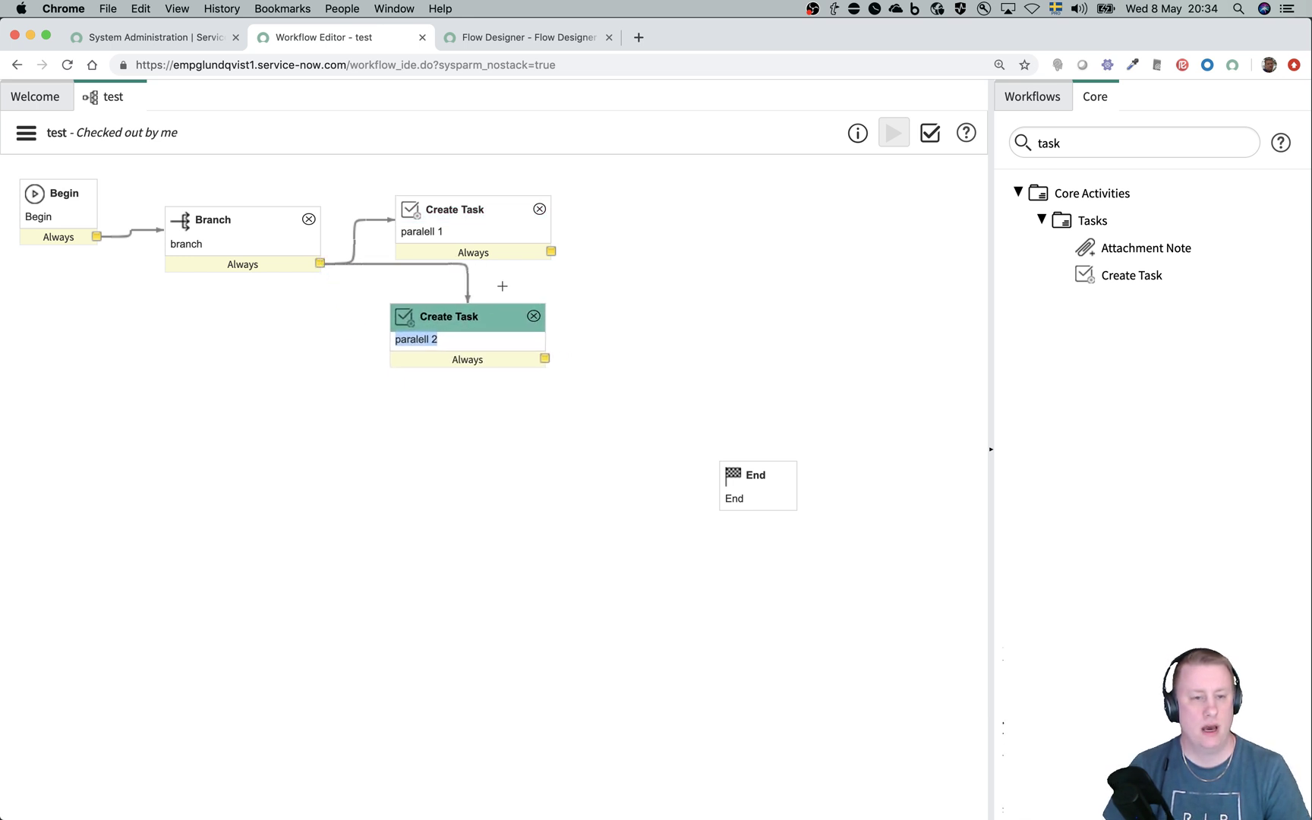
Step: Find the Join core activity with "join", add it with the name "join", and connect both parallel tasks to it
{"action": "left_click", "coordinate": [1084, 146]}
{"action": "key", "text": "BackSpace"}
{"action": "key", "text": "BackSpace"}
{"action": "key", "text": "BackSpace"}
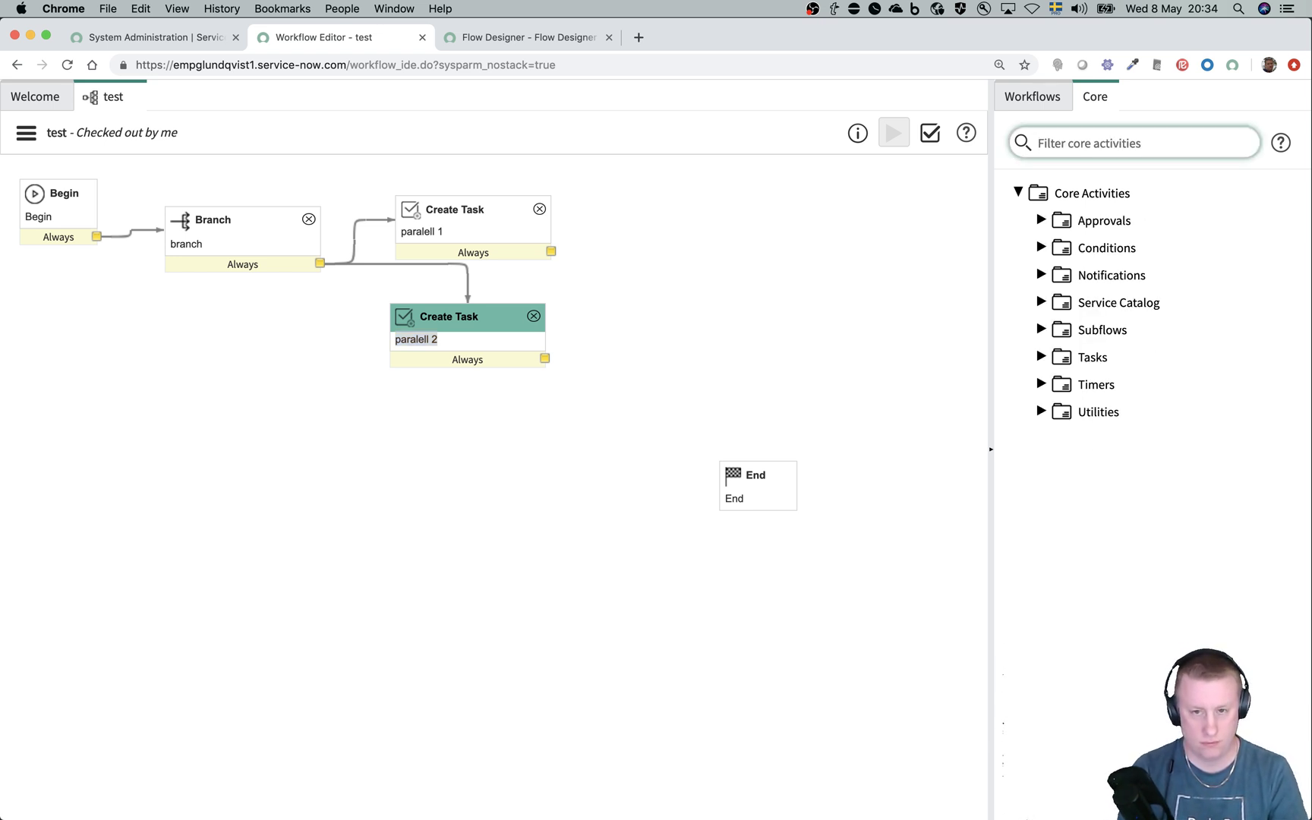
{"action": "type", "text": "join"}
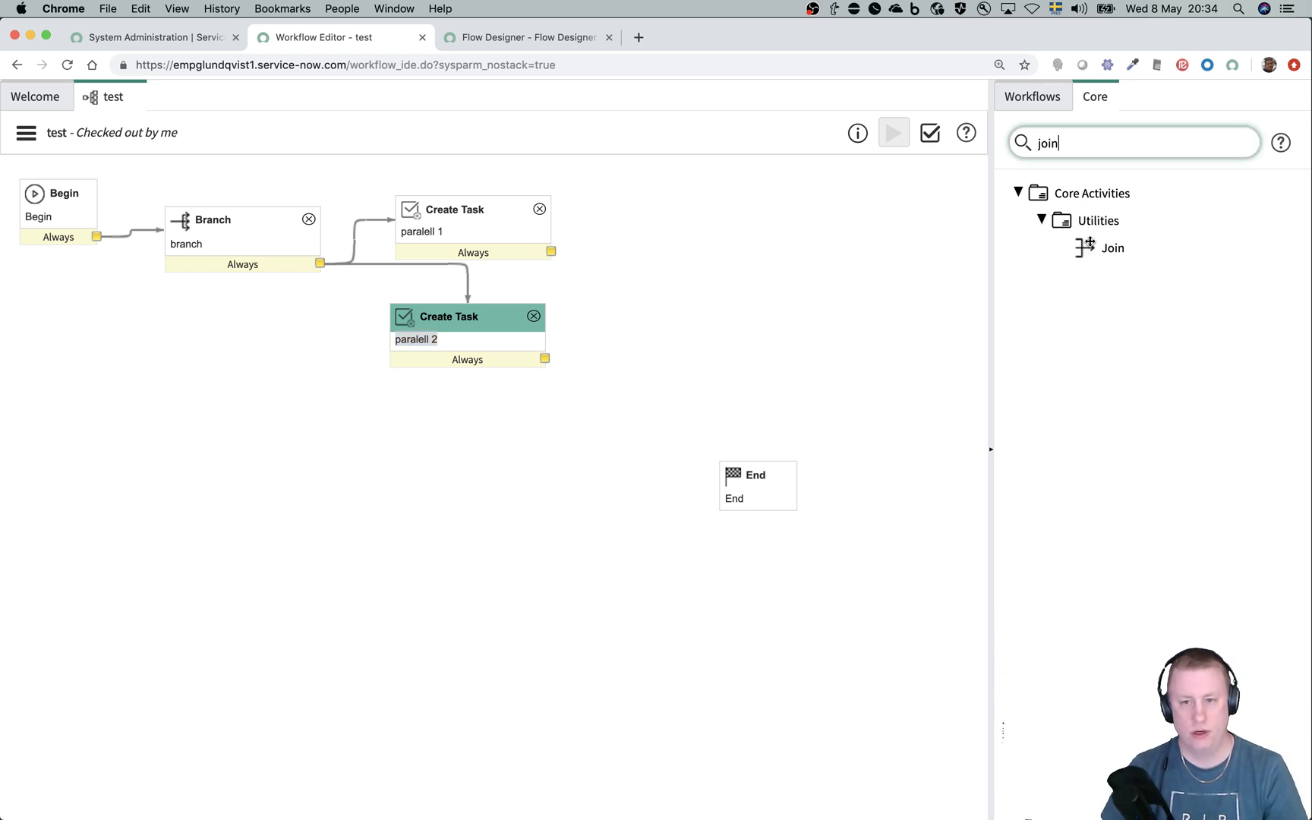
{"action": "left_click_drag", "start_coordinate": [1093, 248], "coordinate": [699, 262]}
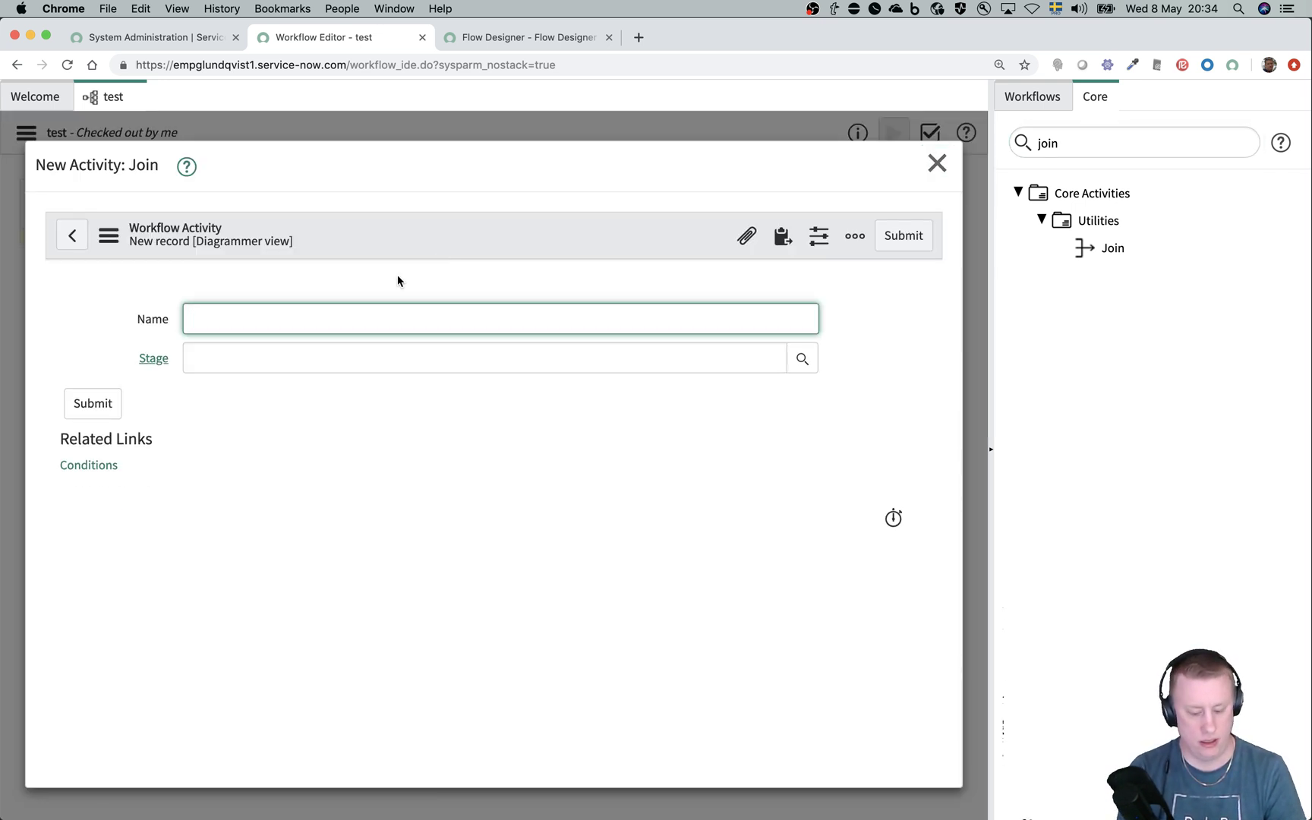
{"action": "type", "text": "join"}
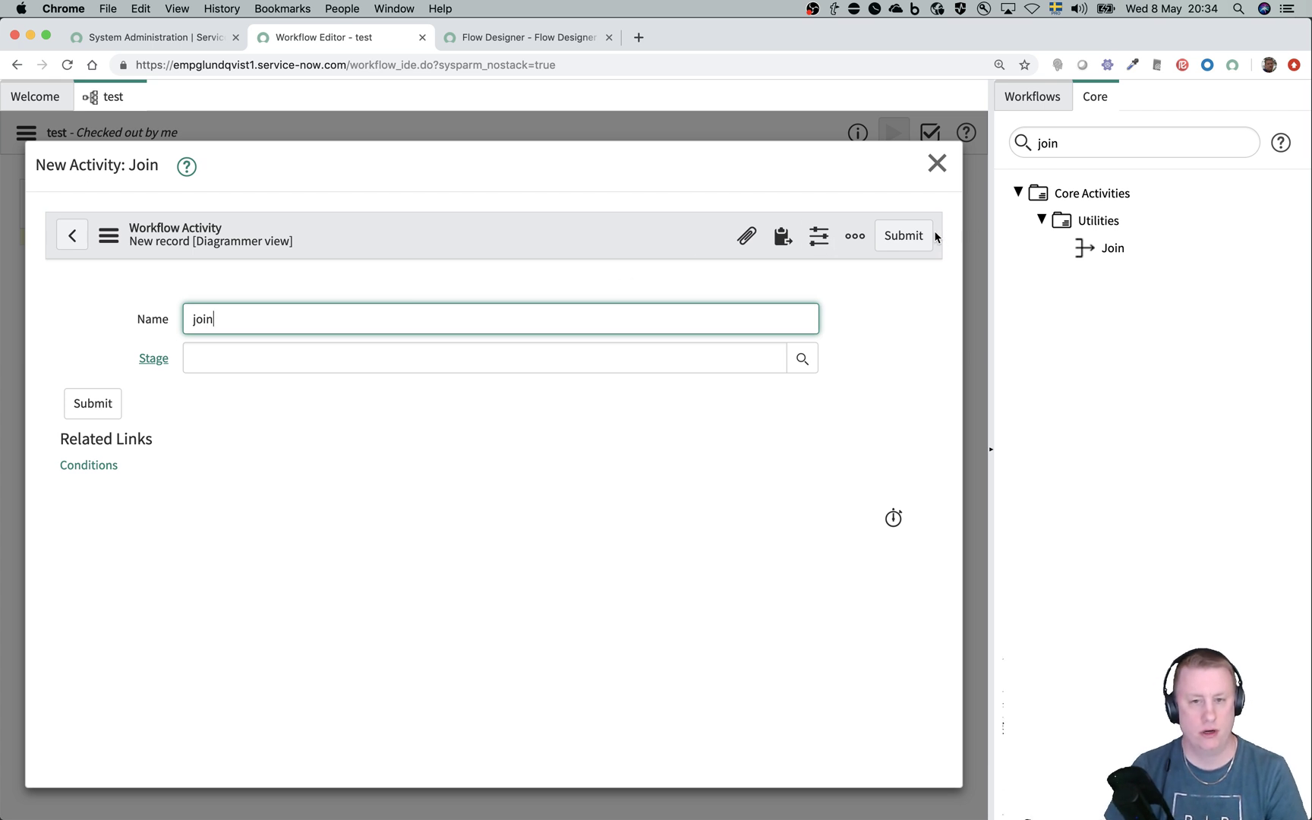
{"action": "left_click", "coordinate": [905, 235]}
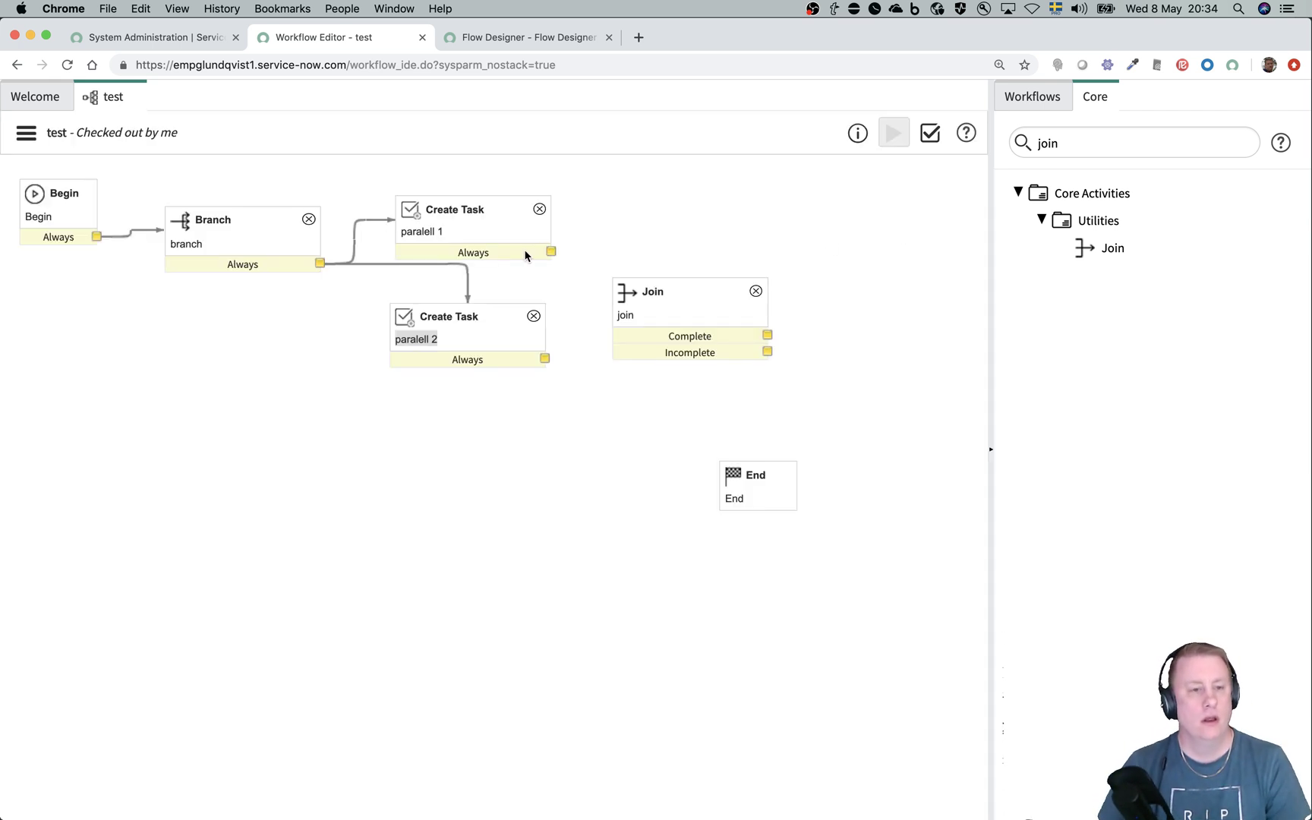
{"action": "left_click_drag", "start_coordinate": [549, 252], "coordinate": [632, 300]}
{"action": "left_click_drag", "start_coordinate": [544, 358], "coordinate": [599, 301]}
Step: Duplicate the "paralell 2" task, place the copy after the Join activity, and rename it "last task"
{"action": "right_click", "coordinate": [499, 322]}
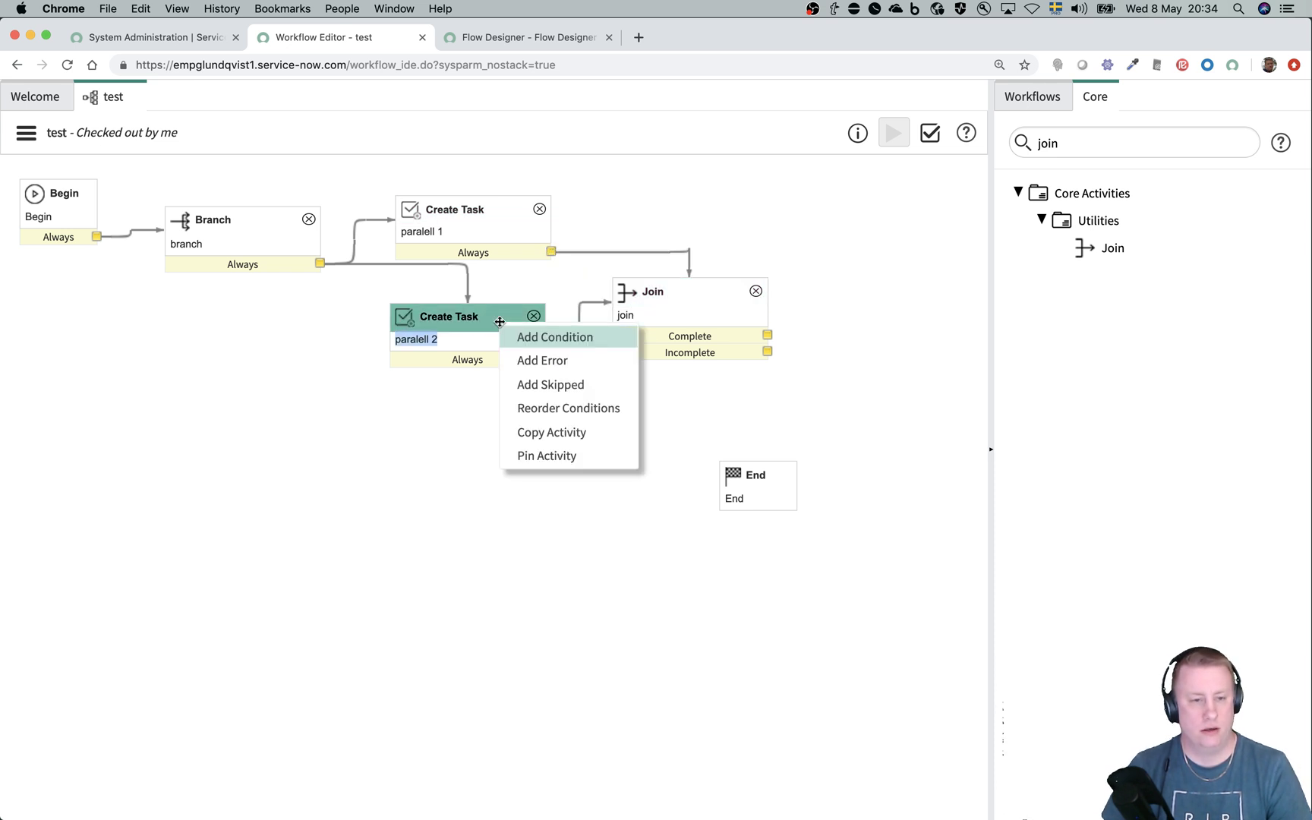
{"action": "left_click", "coordinate": [555, 432]}
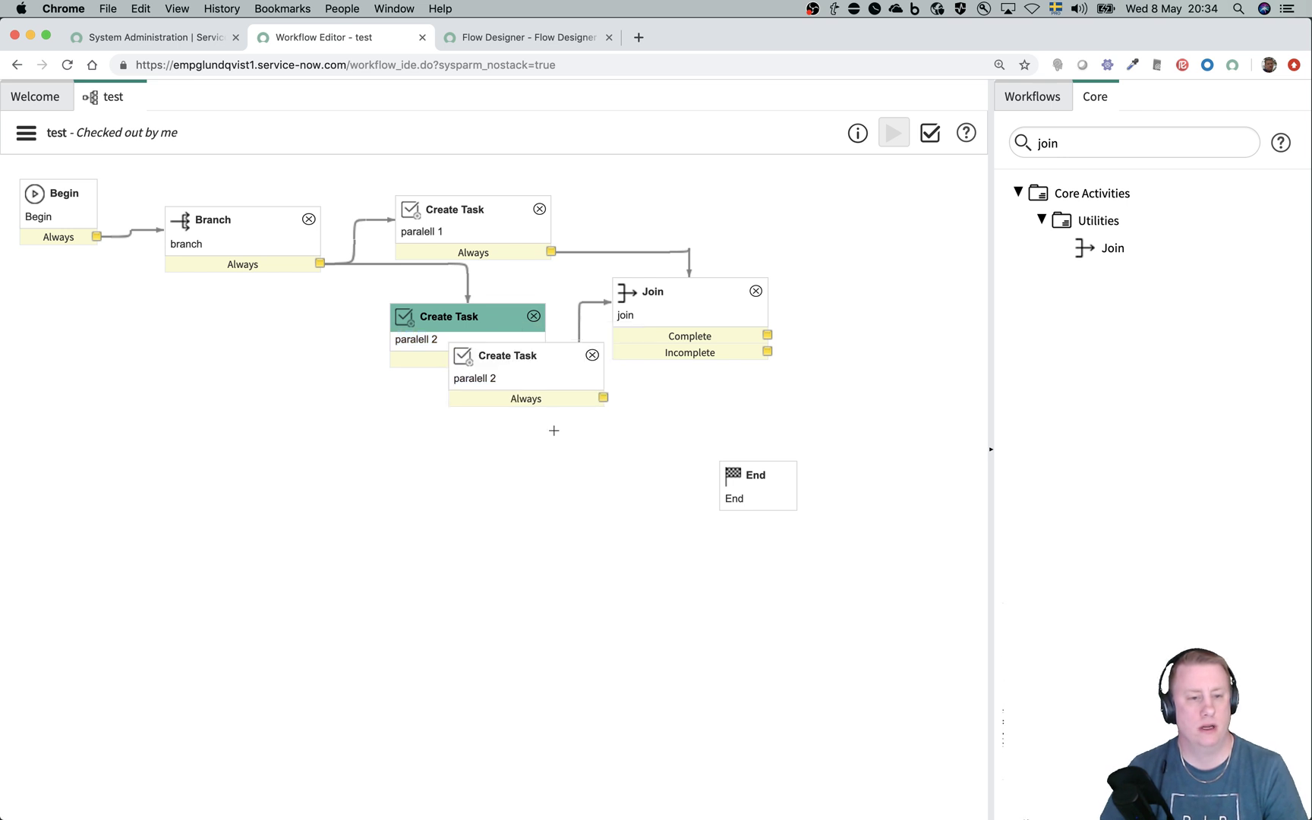
{"action": "left_click_drag", "start_coordinate": [528, 358], "coordinate": [706, 350]}
{"action": "left_click_drag", "start_coordinate": [820, 354], "coordinate": [868, 379]}
{"action": "left_click", "coordinate": [868, 378]}
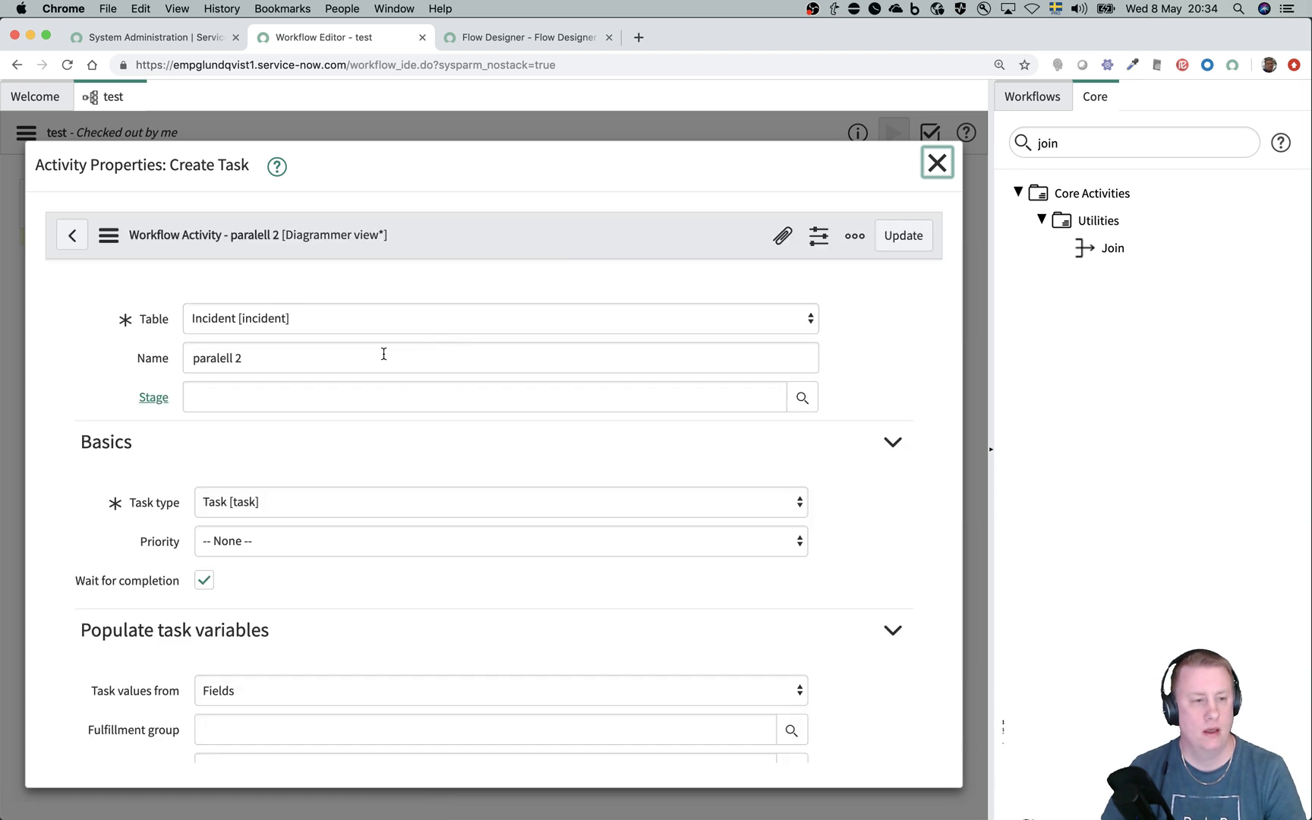
{"action": "left_click_drag", "start_coordinate": [280, 317], "coordinate": [184, 319]}
{"action": "type", "text": "last task"}
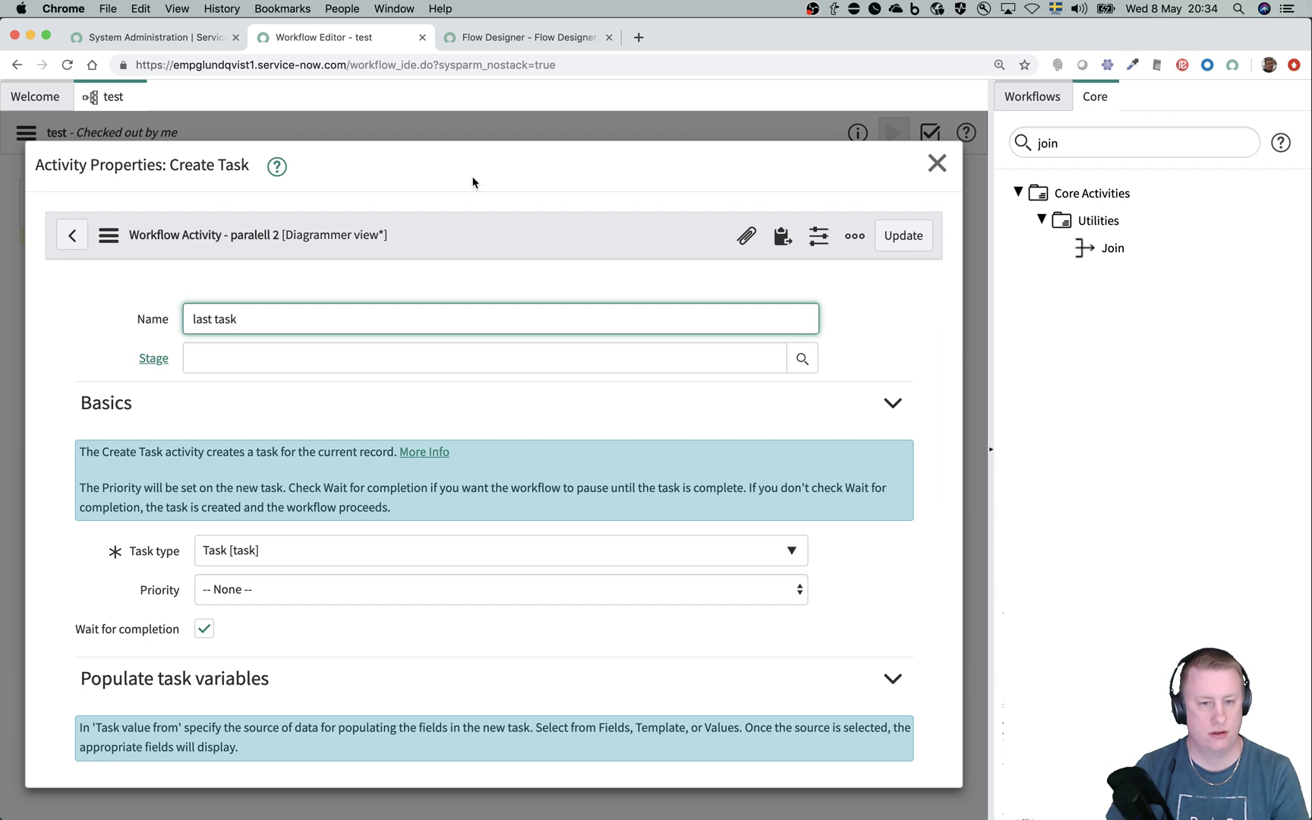
{"action": "left_click", "coordinate": [902, 235]}
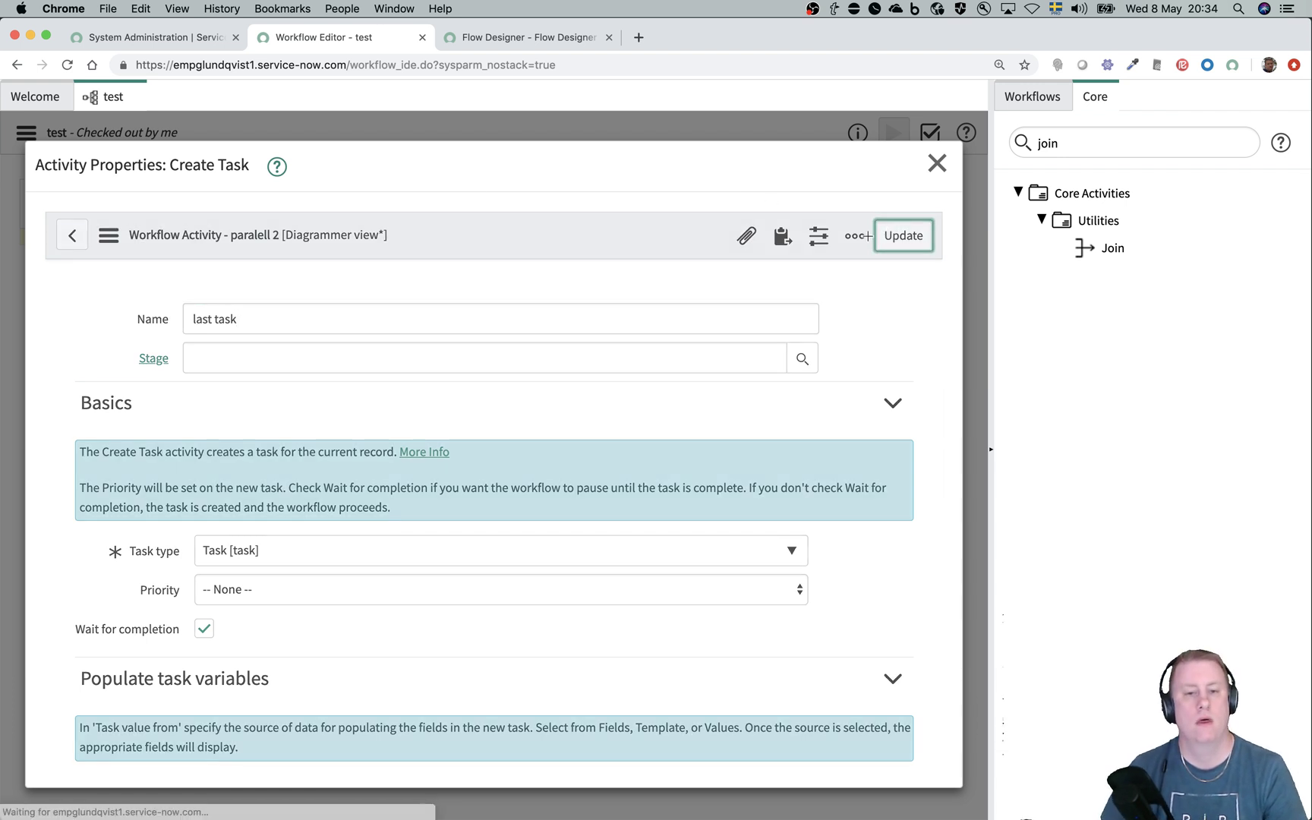
Step: Route the Join's Complete and Incomplete outcomes to "last task" and on to End, placing End beyond that task
{"action": "left_click_drag", "start_coordinate": [767, 335], "coordinate": [805, 383]}
{"action": "left_click_drag", "start_coordinate": [941, 417], "coordinate": [767, 478]}
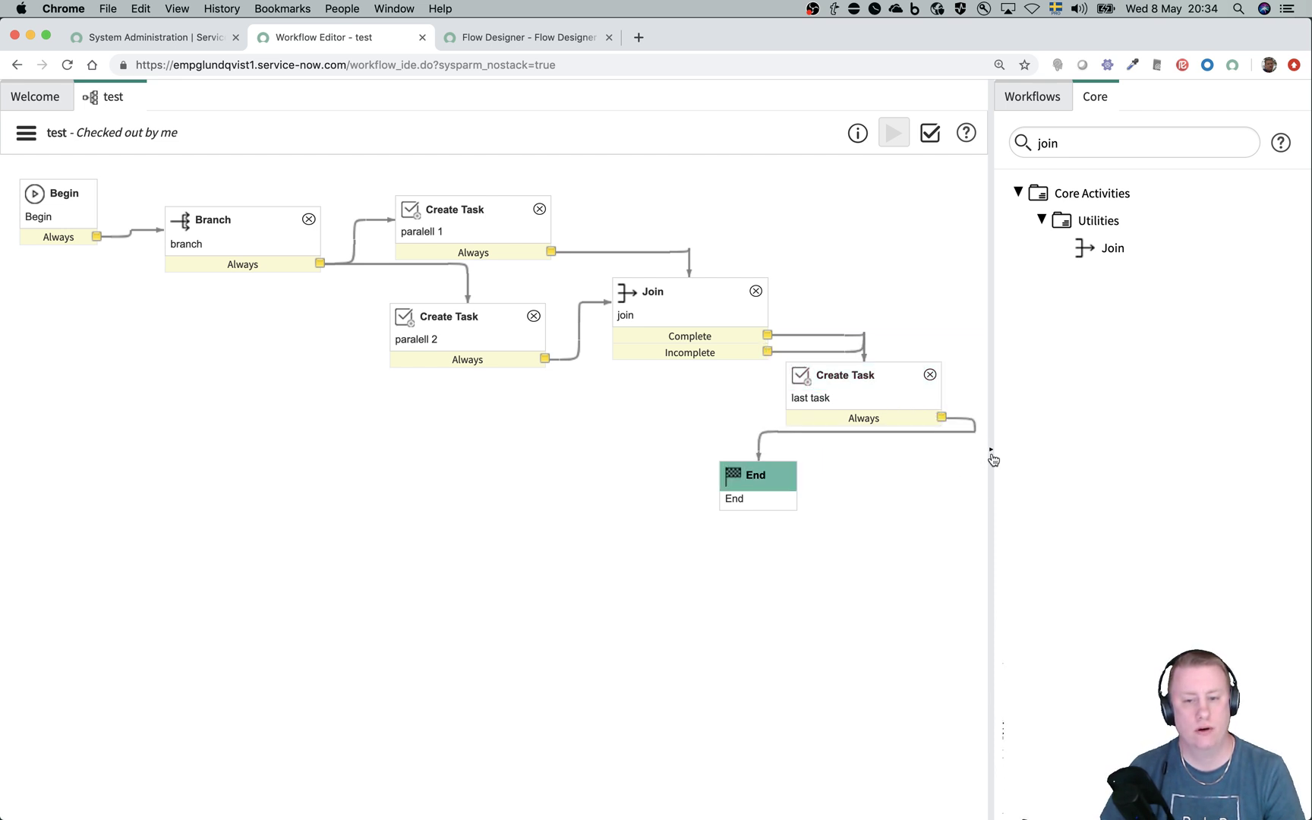
{"action": "left_click", "coordinate": [991, 450]}
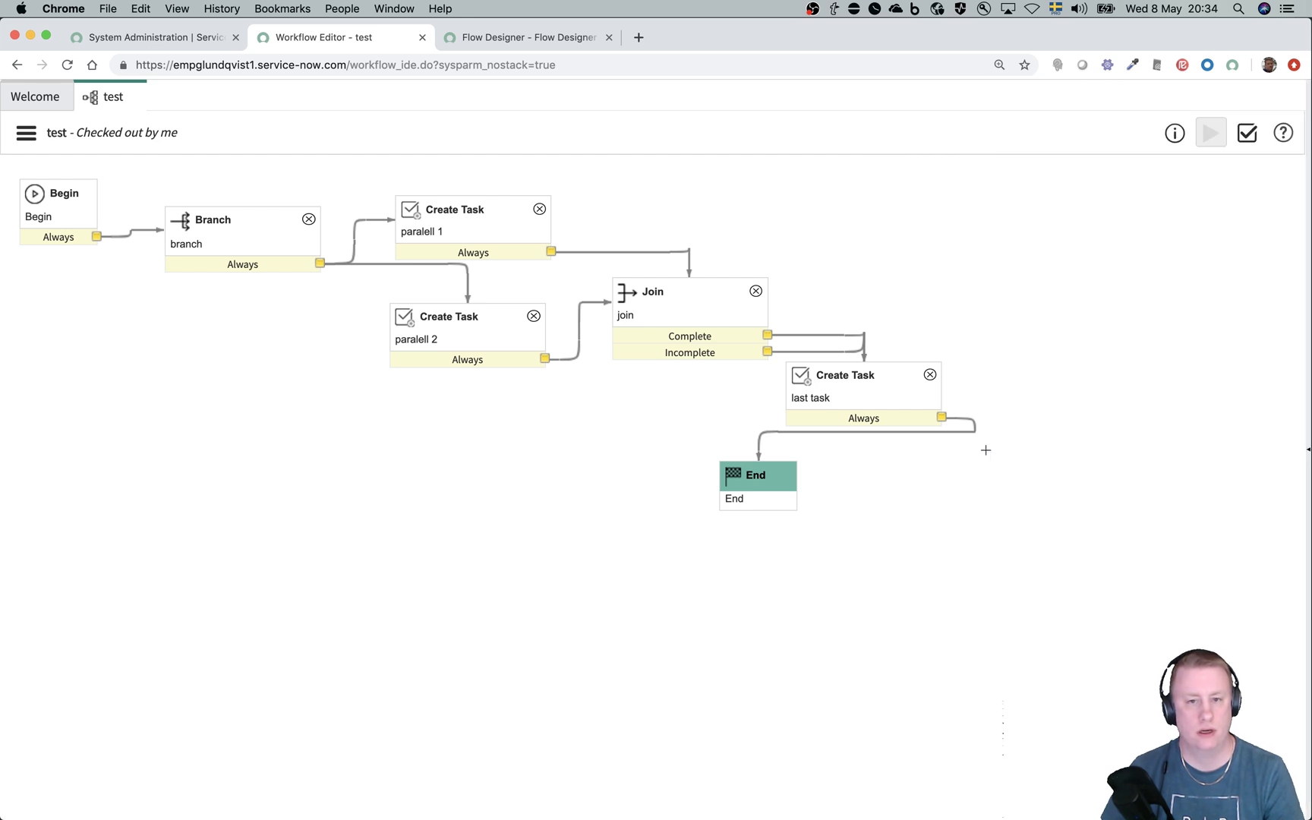
{"action": "left_click", "coordinate": [998, 65]}
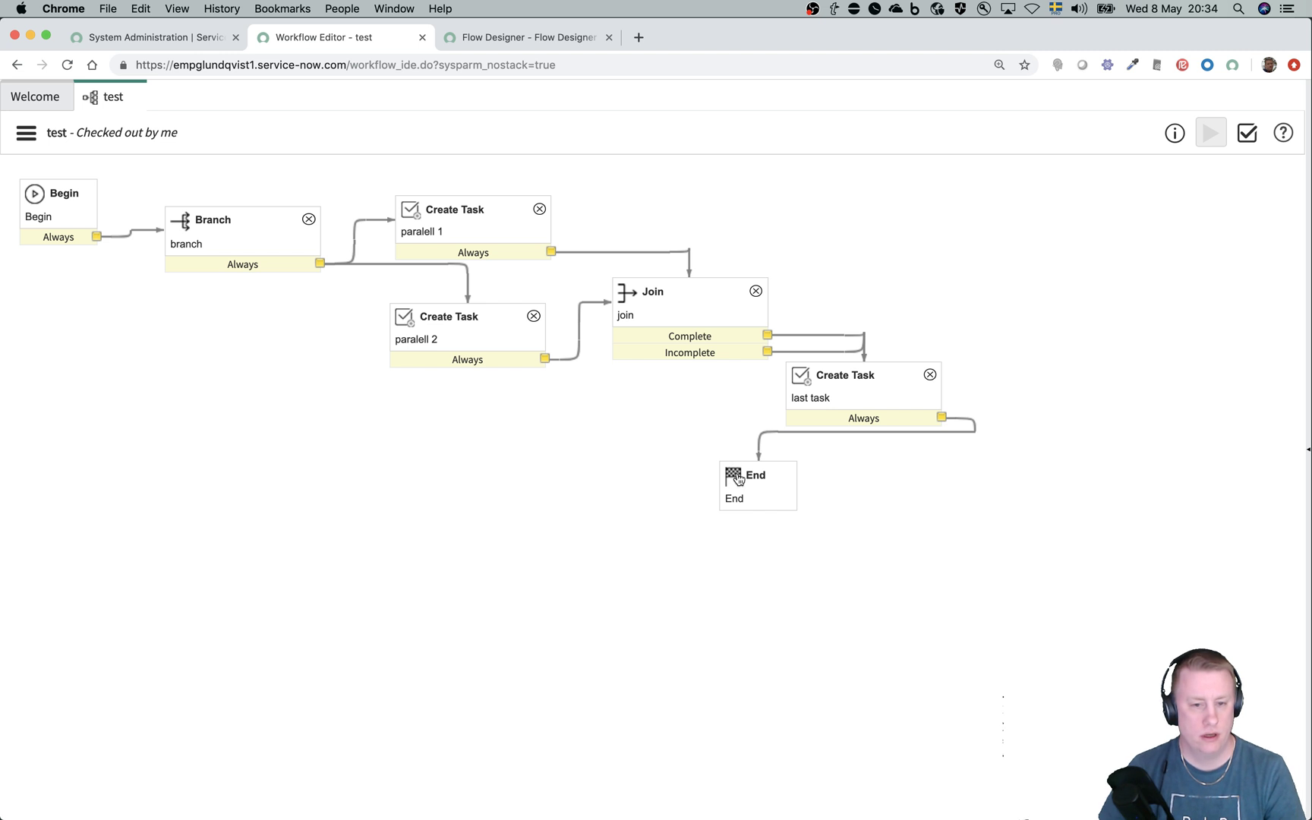
{"action": "left_click_drag", "start_coordinate": [758, 475], "coordinate": [1076, 430]}
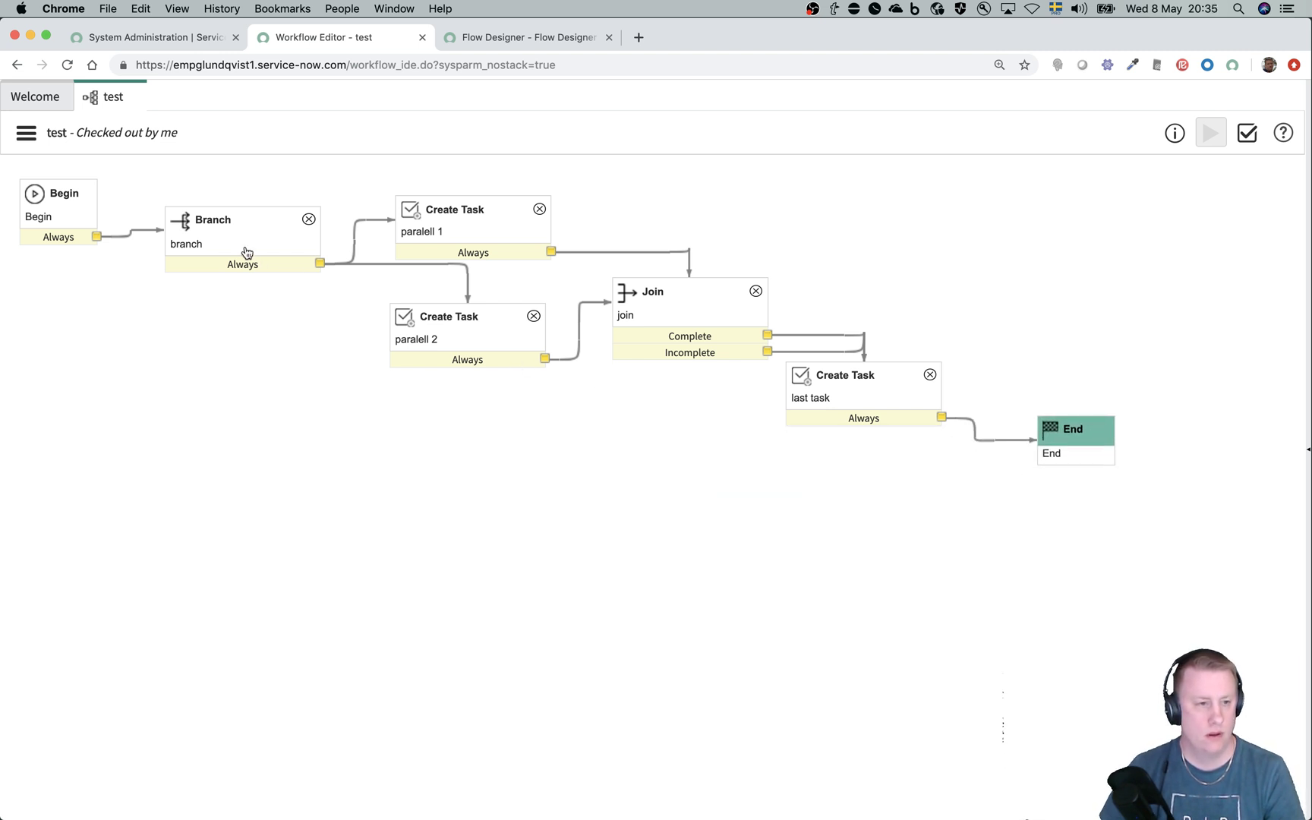
Step: Rearrange the Branch, Join and task activities so the two parallel tasks sit above and below the line from Branch to Join
{"action": "left_click", "coordinate": [225, 264]}
{"action": "left_click_drag", "start_coordinate": [212, 342], "coordinate": [220, 362]}
{"action": "left_click", "coordinate": [463, 319]}
{"action": "left_click_drag", "start_coordinate": [457, 347], "coordinate": [425, 528]}
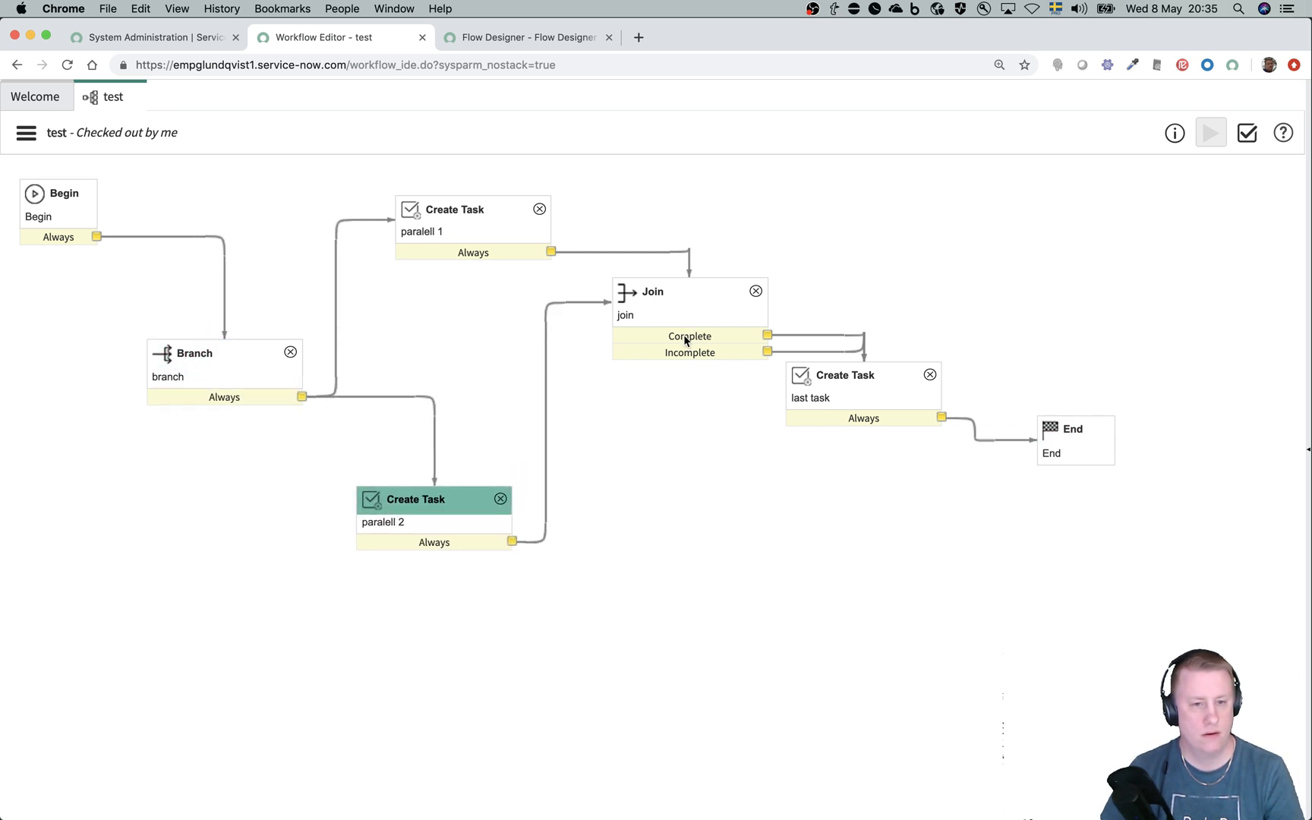
{"action": "left_click_drag", "start_coordinate": [683, 336], "coordinate": [688, 423]}
{"action": "left_click_drag", "start_coordinate": [843, 379], "coordinate": [877, 413]}
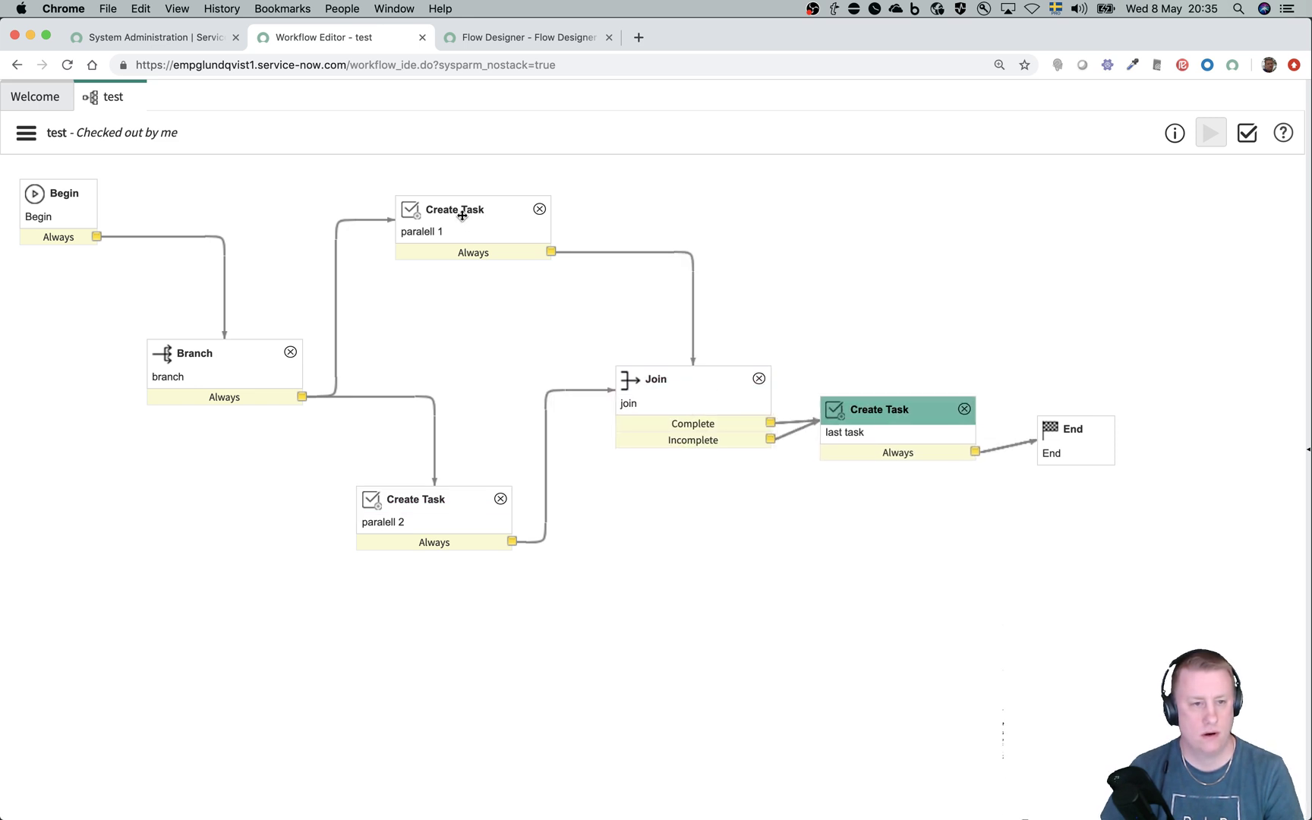
{"action": "left_click_drag", "start_coordinate": [460, 213], "coordinate": [426, 303]}
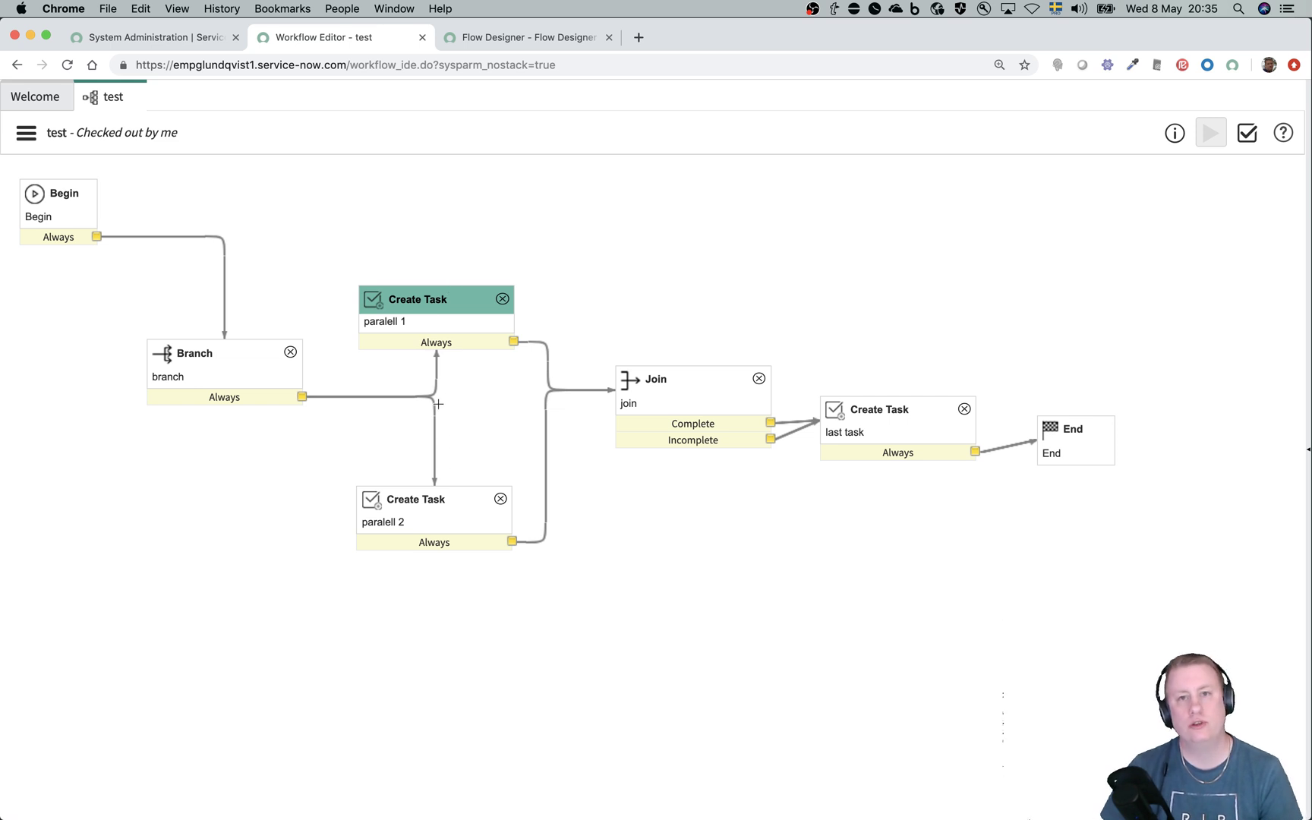
Step: Examine the "Wait for completion" option in the "paralell 1" task's properties, leaving the properties unsaved
{"action": "double_click", "coordinate": [450, 332]}
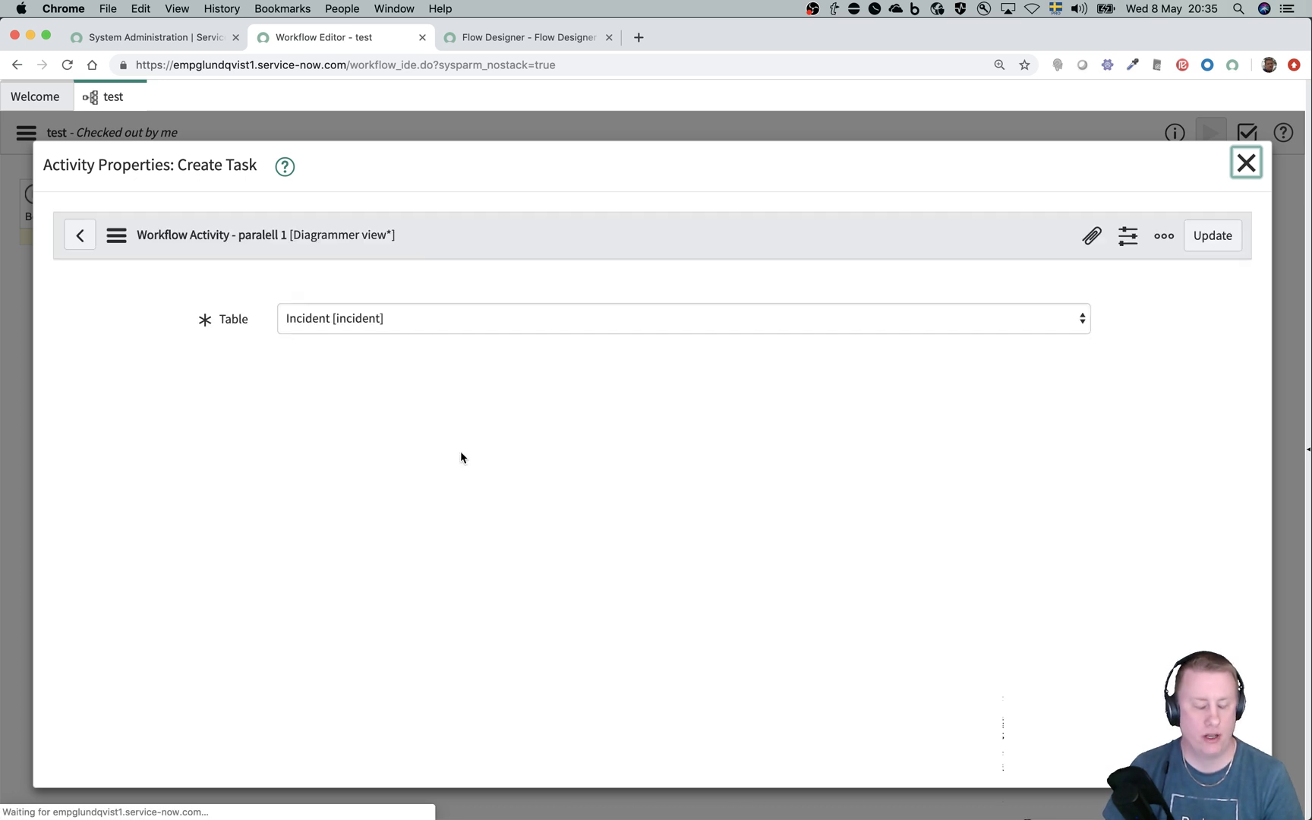
{"action": "scroll", "coordinate": [460, 450], "scroll_direction": "down", "scroll_amount": 3}
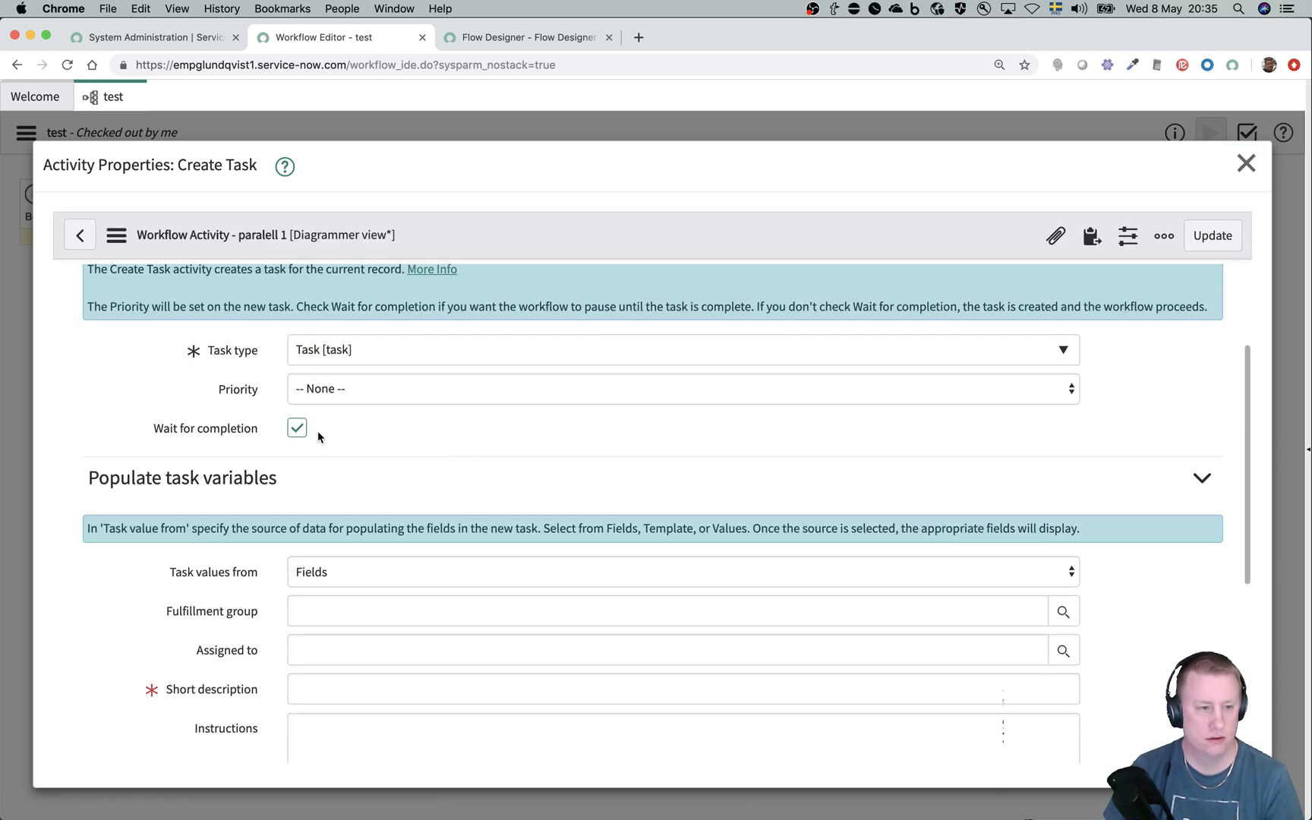
{"action": "left_click", "coordinate": [1242, 164]}
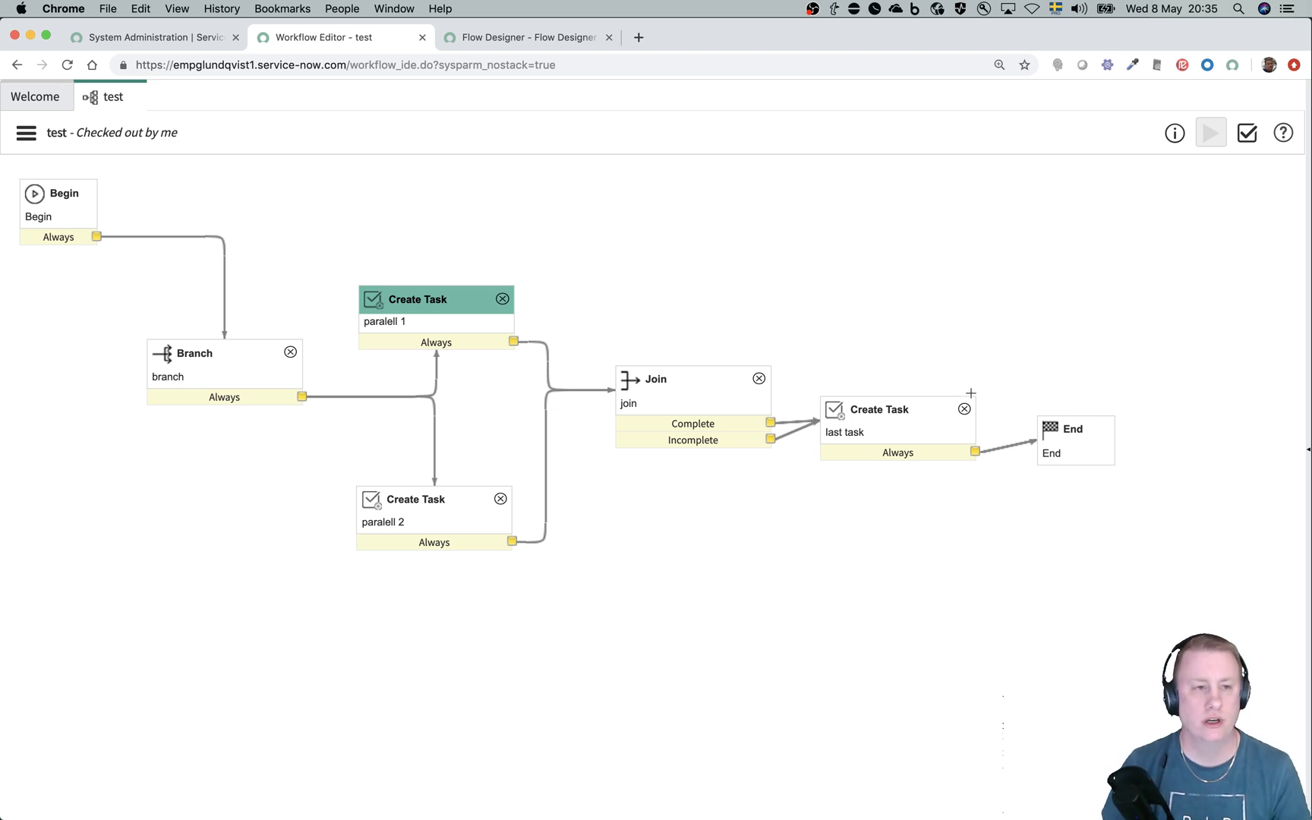
Step: Switch to the "test" flow in Flow Designer and delete its Log action
{"action": "left_click", "coordinate": [500, 37]}
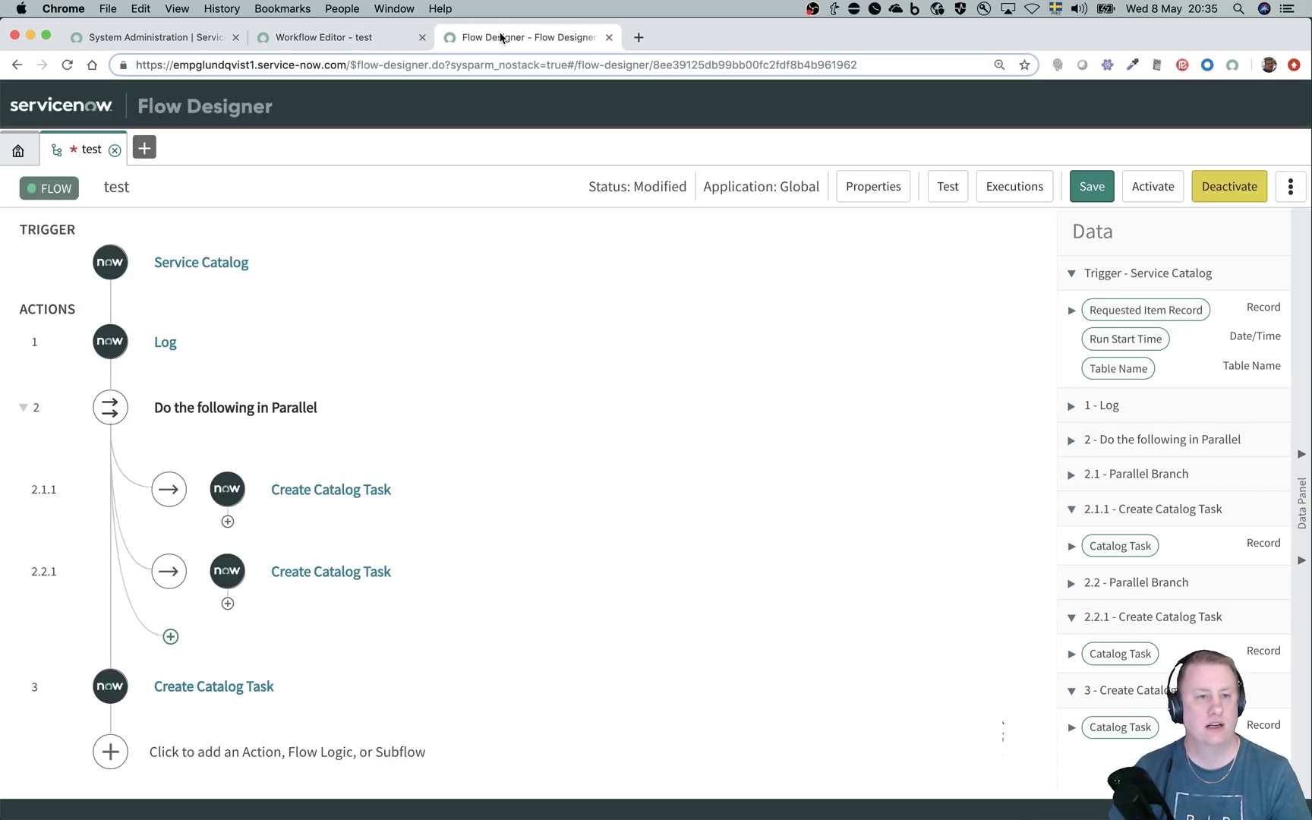
{"action": "scroll", "coordinate": [689, 257], "scroll_direction": "down", "scroll_amount": 2}
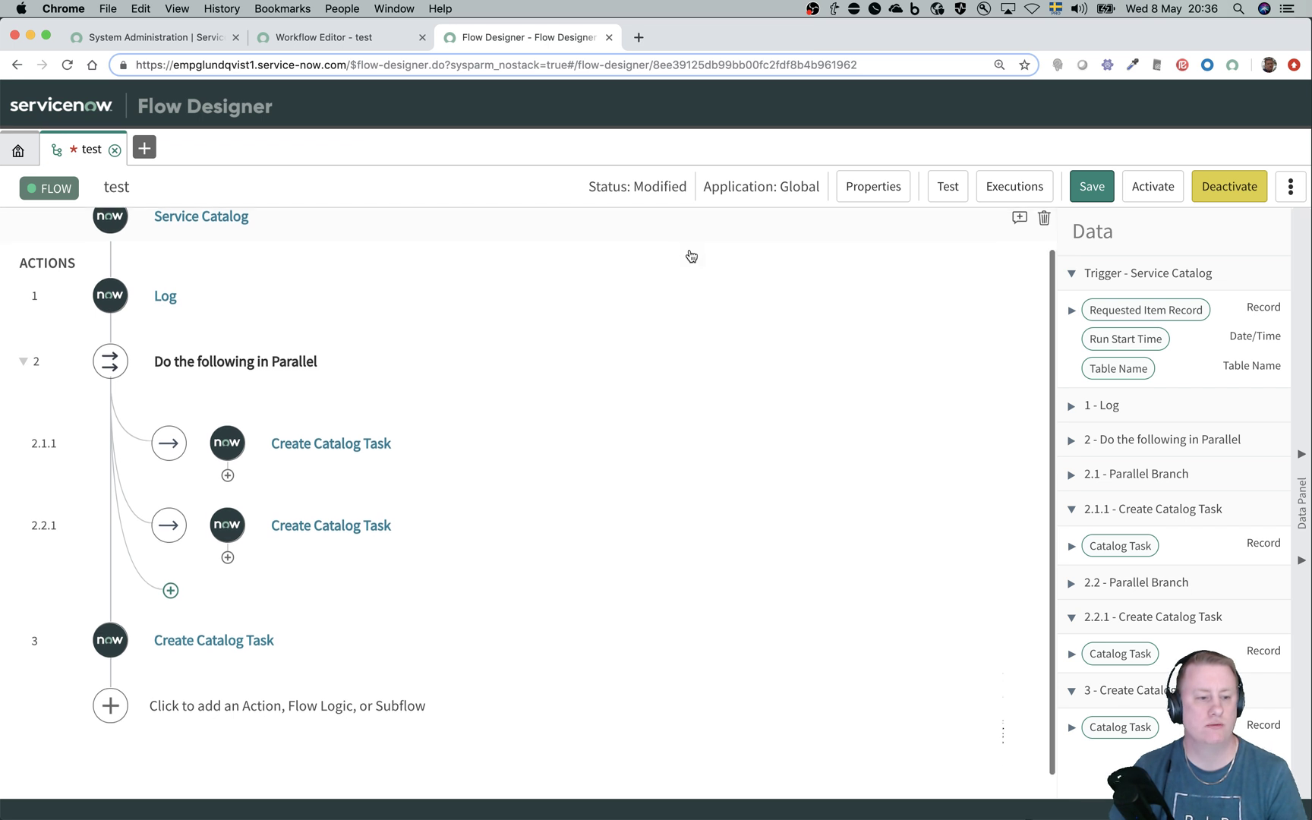
{"action": "scroll", "coordinate": [691, 273], "scroll_direction": "down", "scroll_amount": 1}
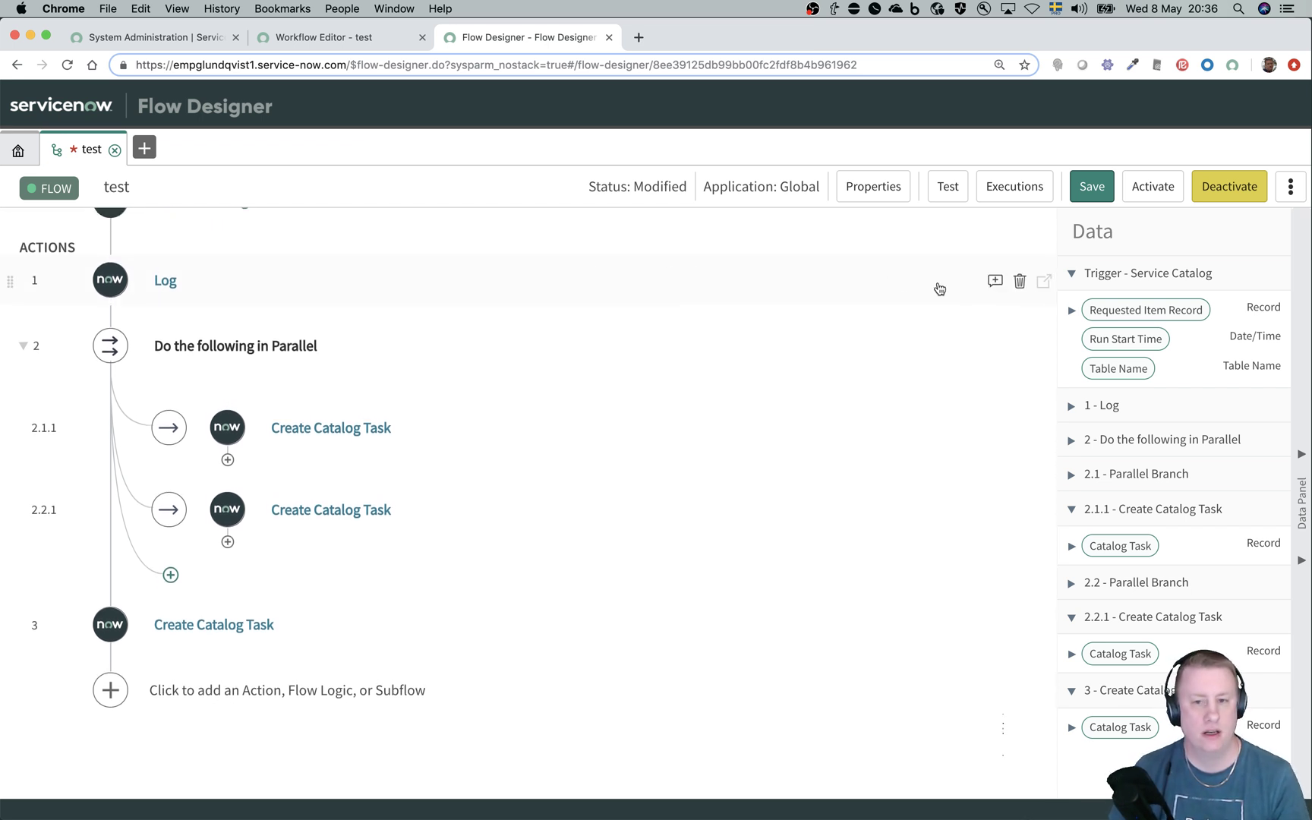
{"action": "left_click", "coordinate": [1019, 281]}
{"action": "left_click", "coordinate": [759, 206]}
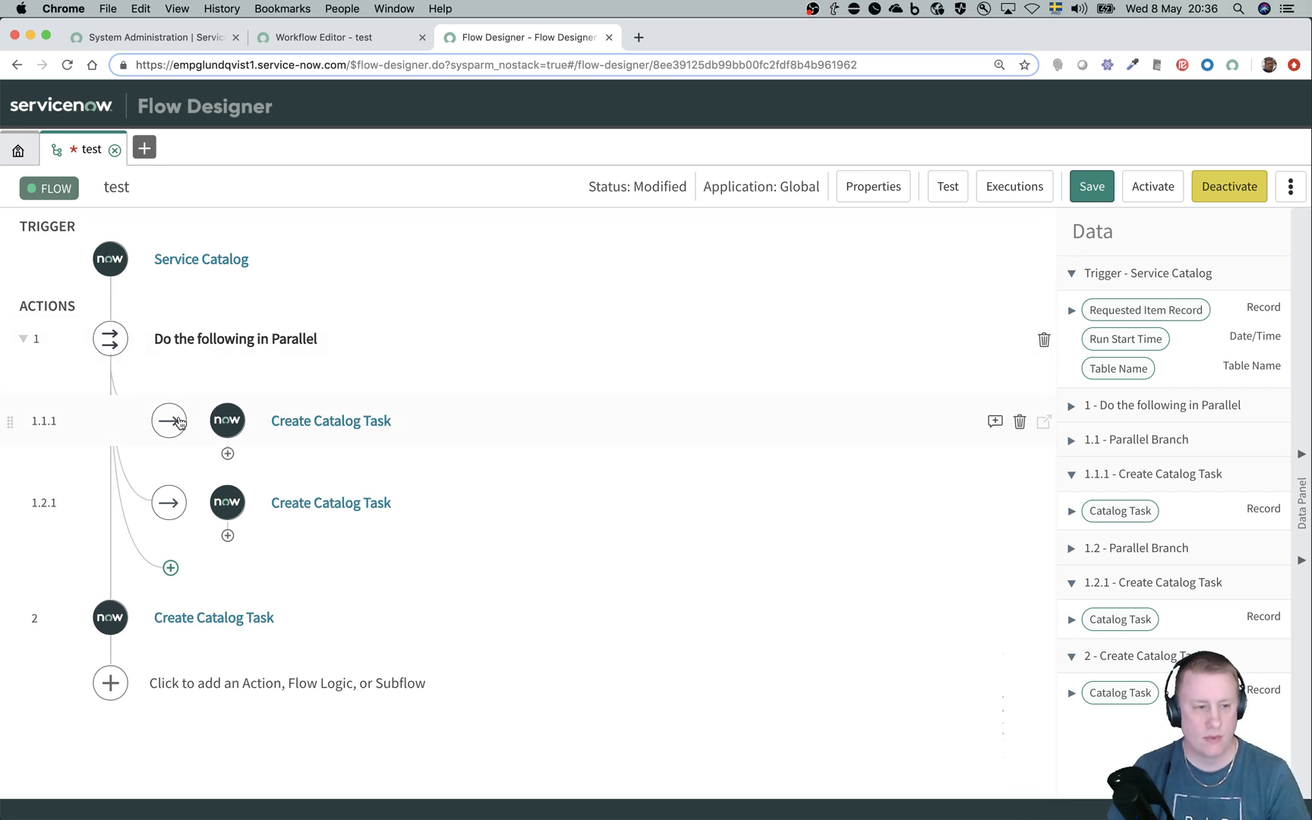
Step: Examine the settings of both parallel Create Catalog Task actions and the option for adding another element within a branch, without changing anything
{"action": "left_click", "coordinate": [322, 423]}
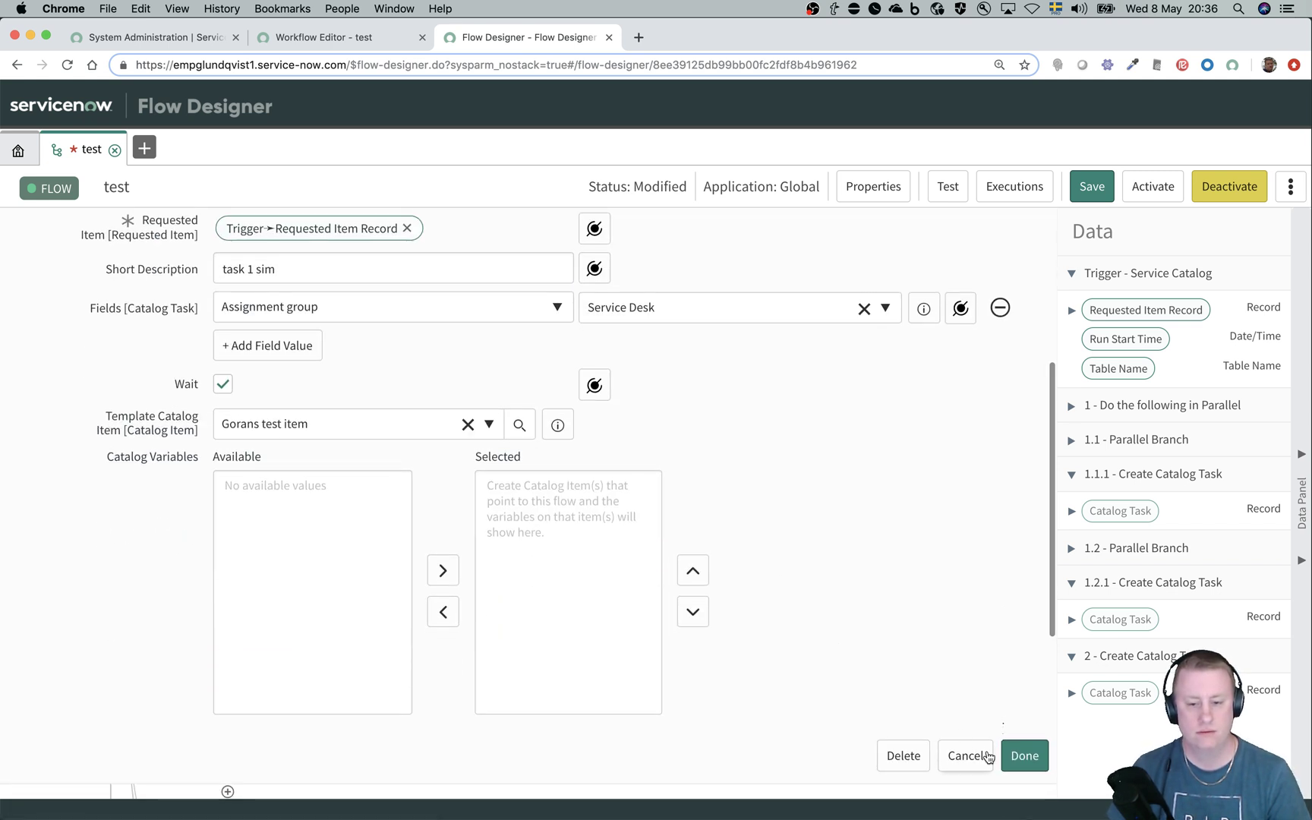
{"action": "left_click", "coordinate": [1023, 755]}
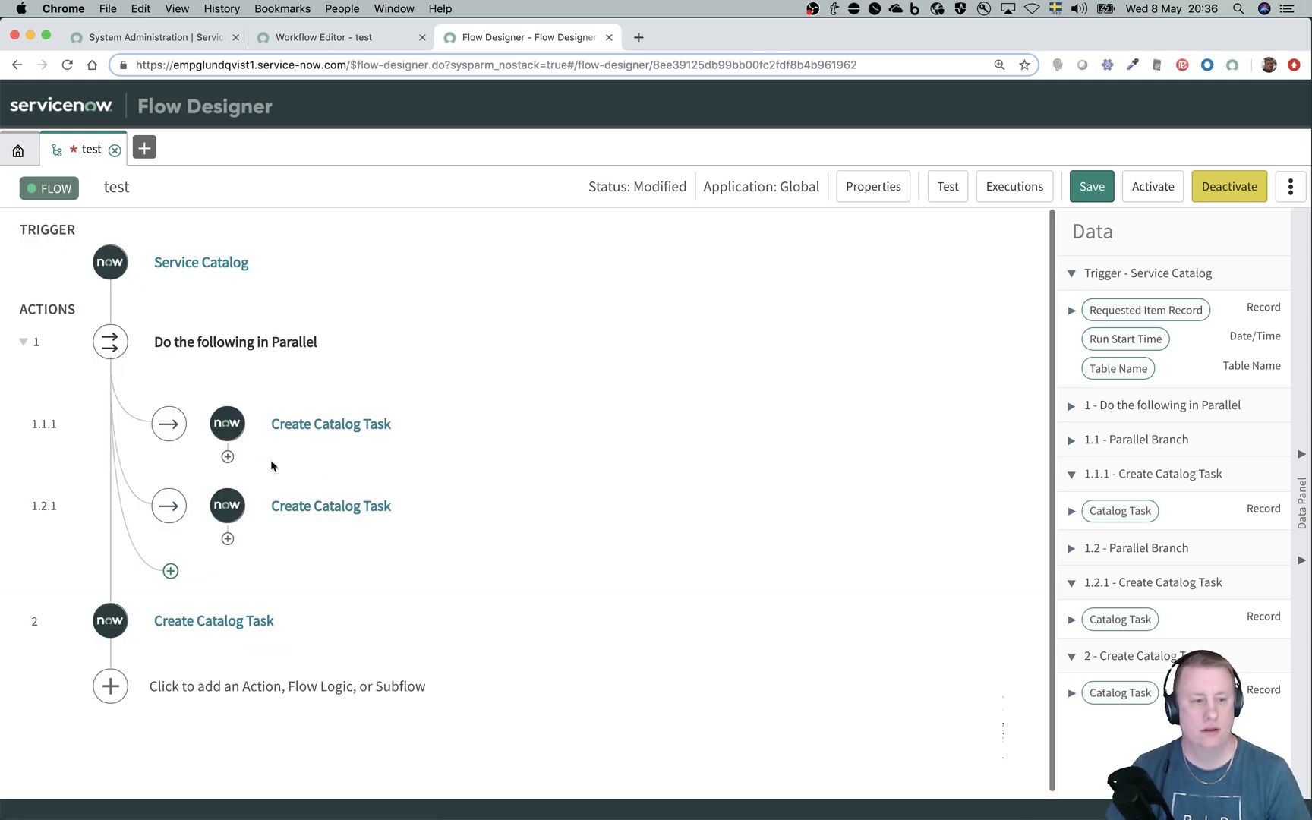
{"action": "left_click", "coordinate": [227, 457]}
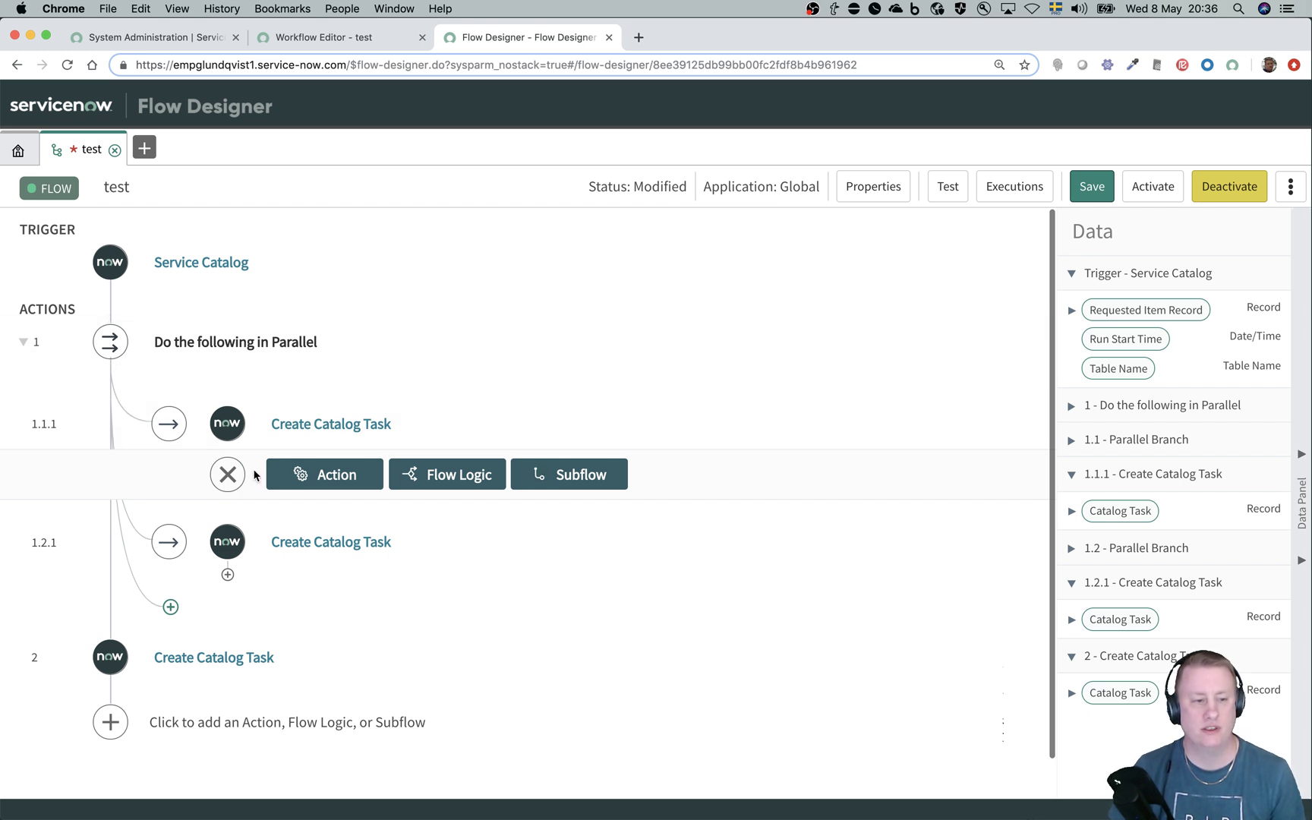
{"action": "left_click", "coordinate": [227, 475]}
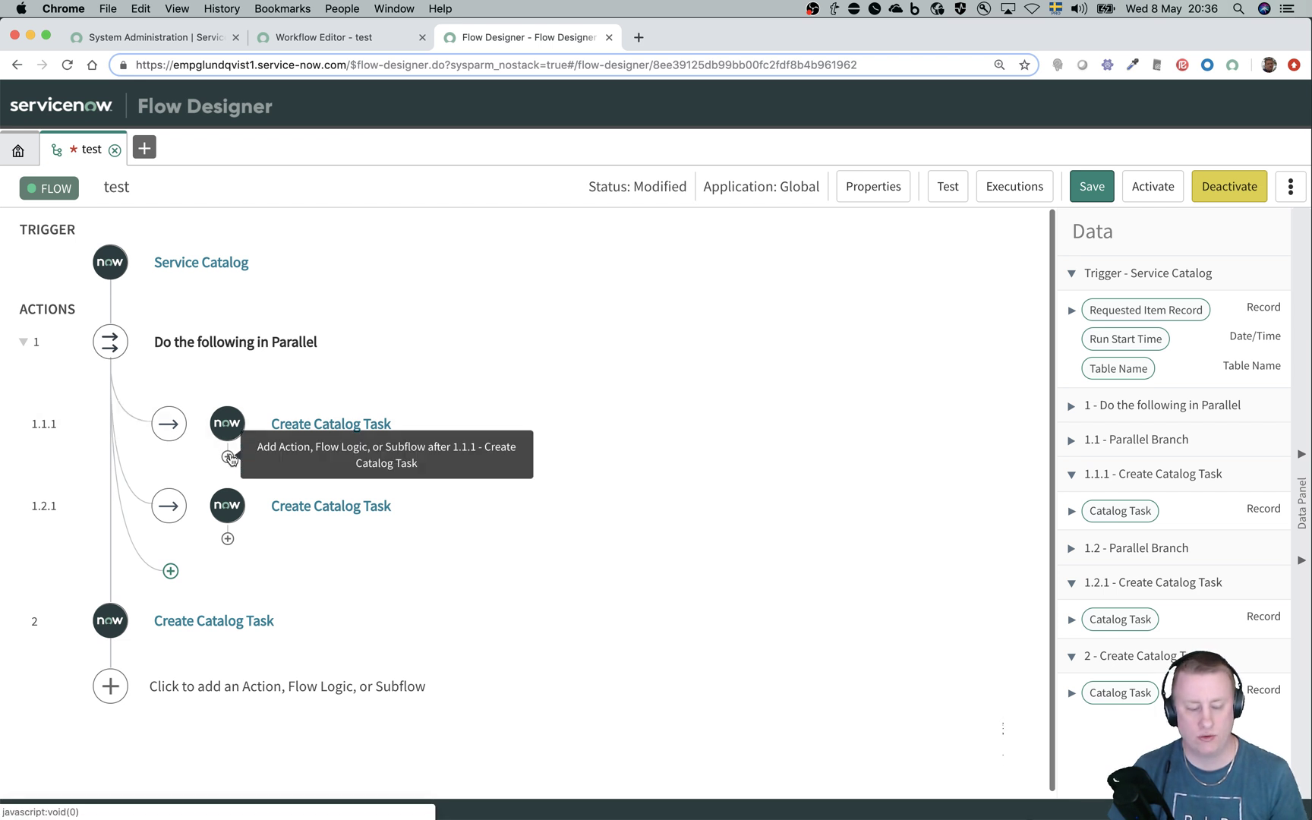
{"action": "left_click", "coordinate": [328, 507]}
{"action": "scroll", "coordinate": [378, 516], "scroll_direction": "down", "scroll_amount": 3}
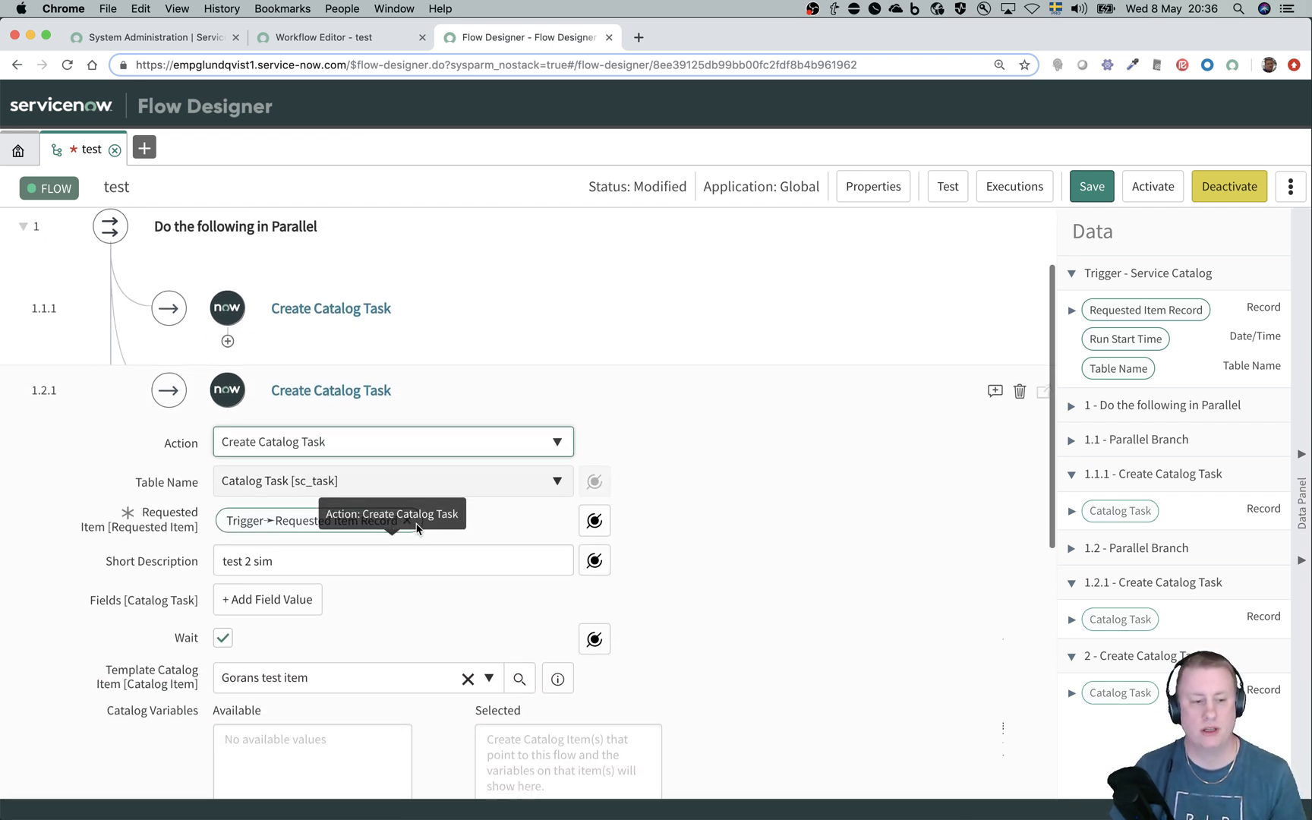
{"action": "scroll", "coordinate": [890, 514], "scroll_direction": "down", "scroll_amount": 5}
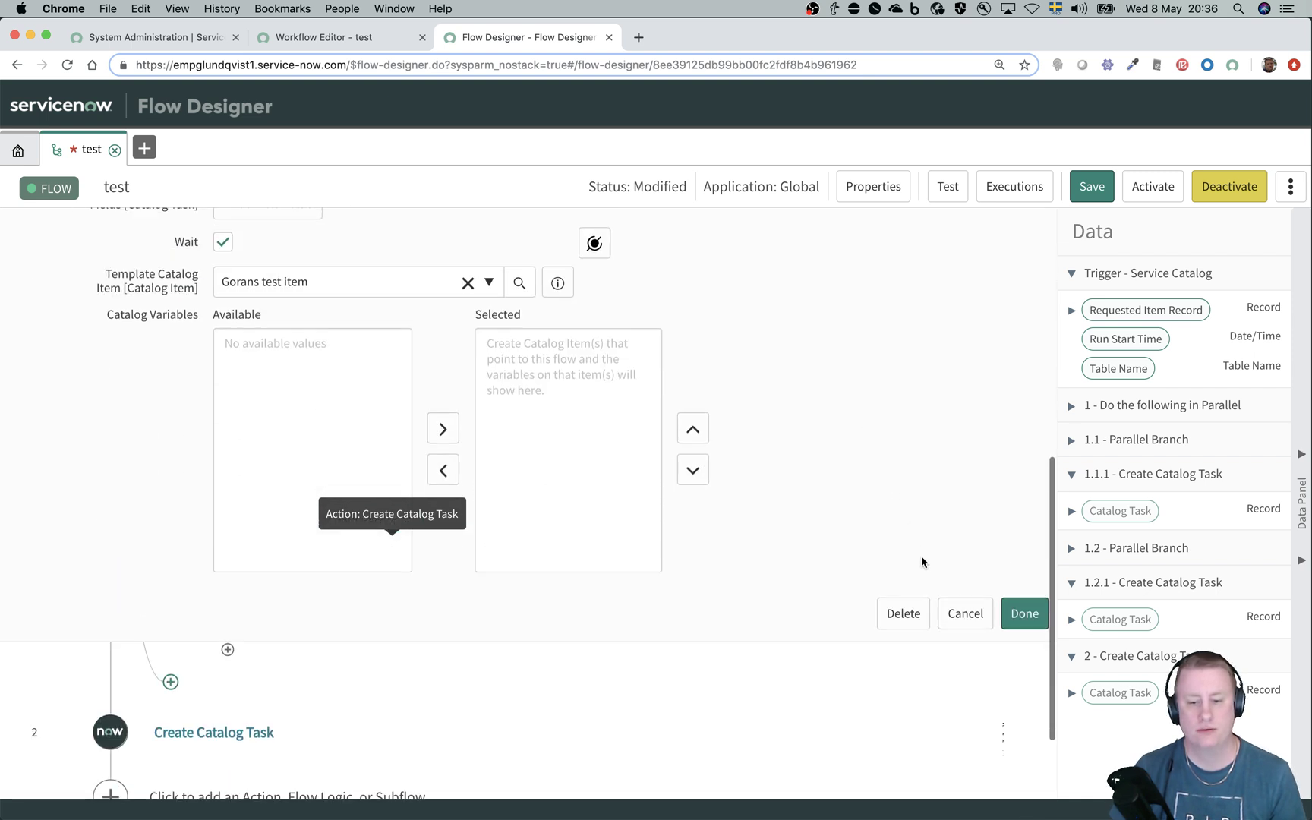
{"action": "left_click", "coordinate": [955, 593]}
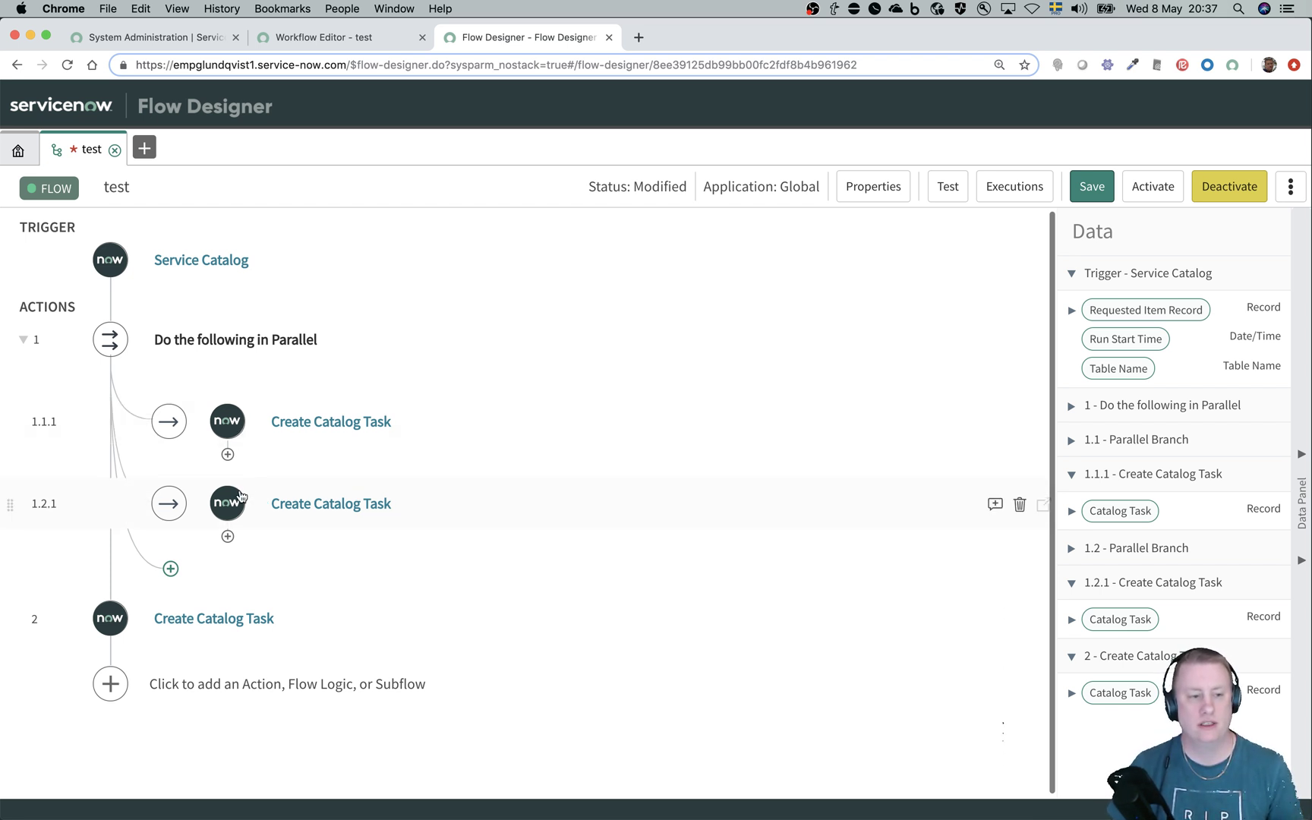
Step: Run a test of the flow with requested item record RITM0000001 and open its execution details
{"action": "scroll", "coordinate": [228, 501], "scroll_direction": "down", "scroll_amount": 1}
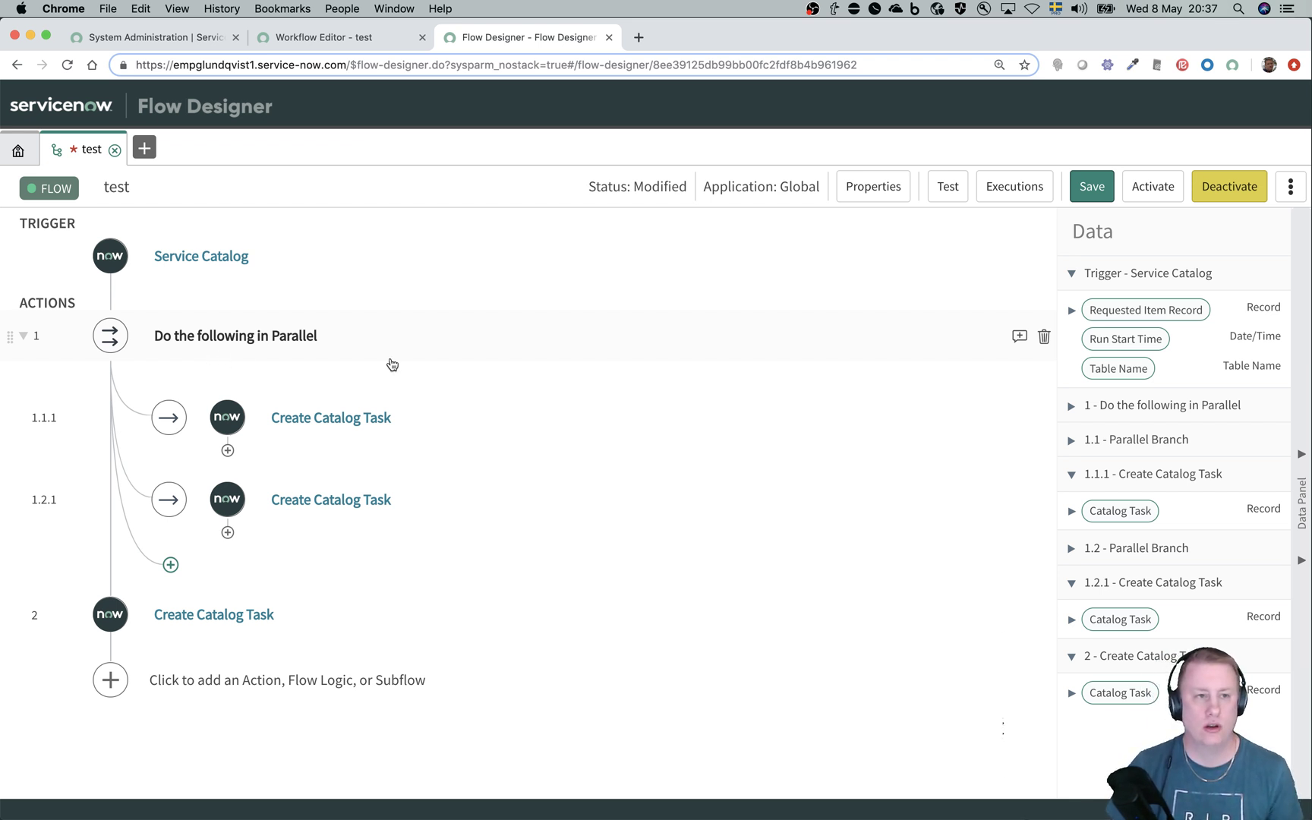
{"action": "left_click", "coordinate": [943, 187]}
{"action": "left_click", "coordinate": [693, 256]}
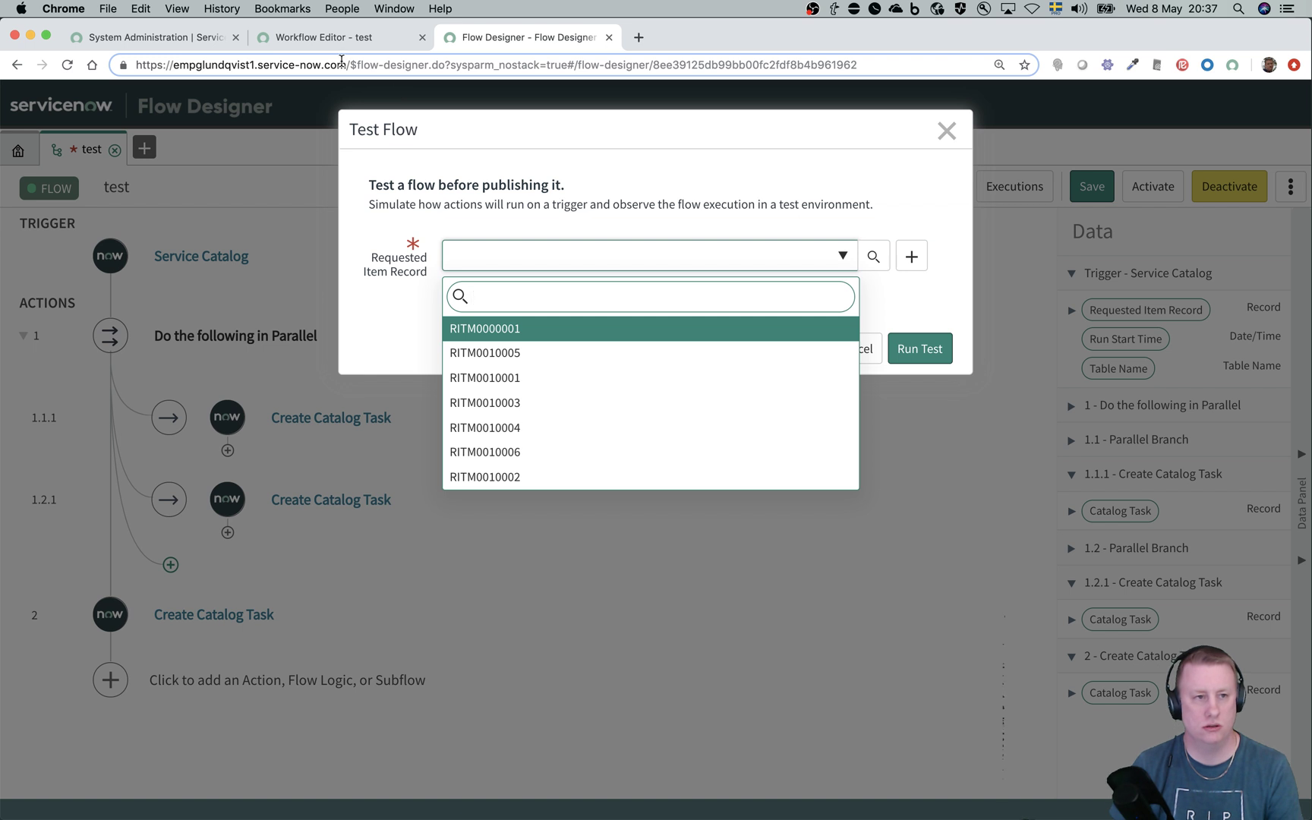
{"action": "left_click", "coordinate": [545, 335]}
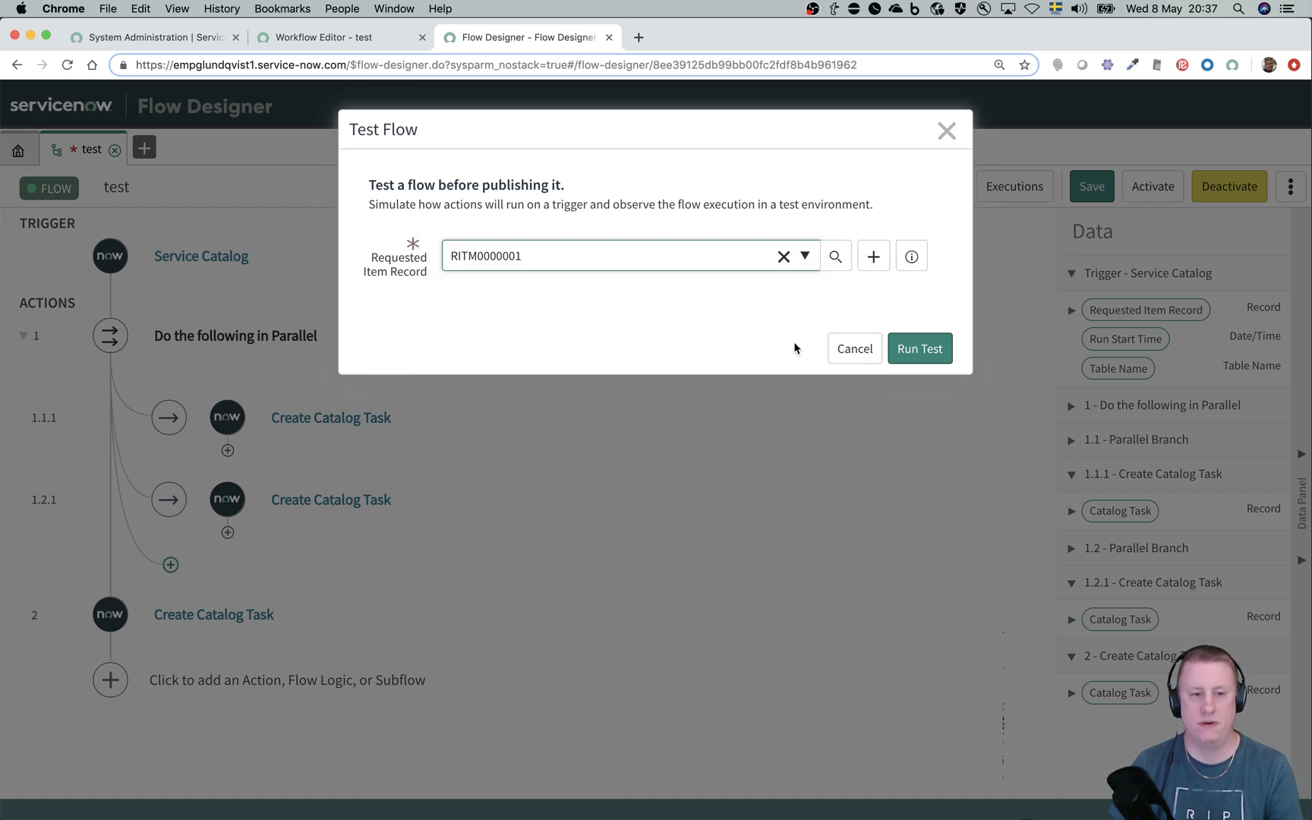
{"action": "left_click", "coordinate": [913, 350]}
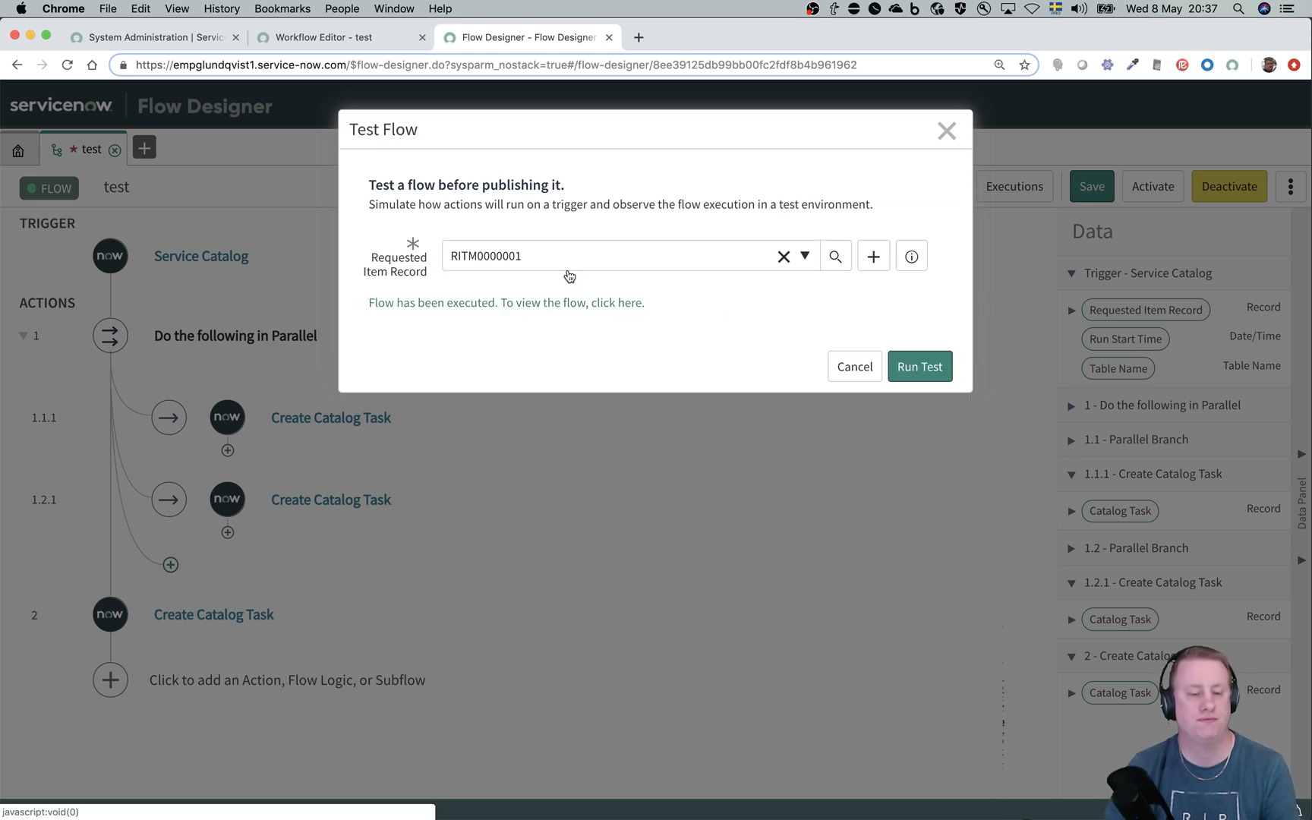
{"action": "left_click", "coordinate": [536, 260]}
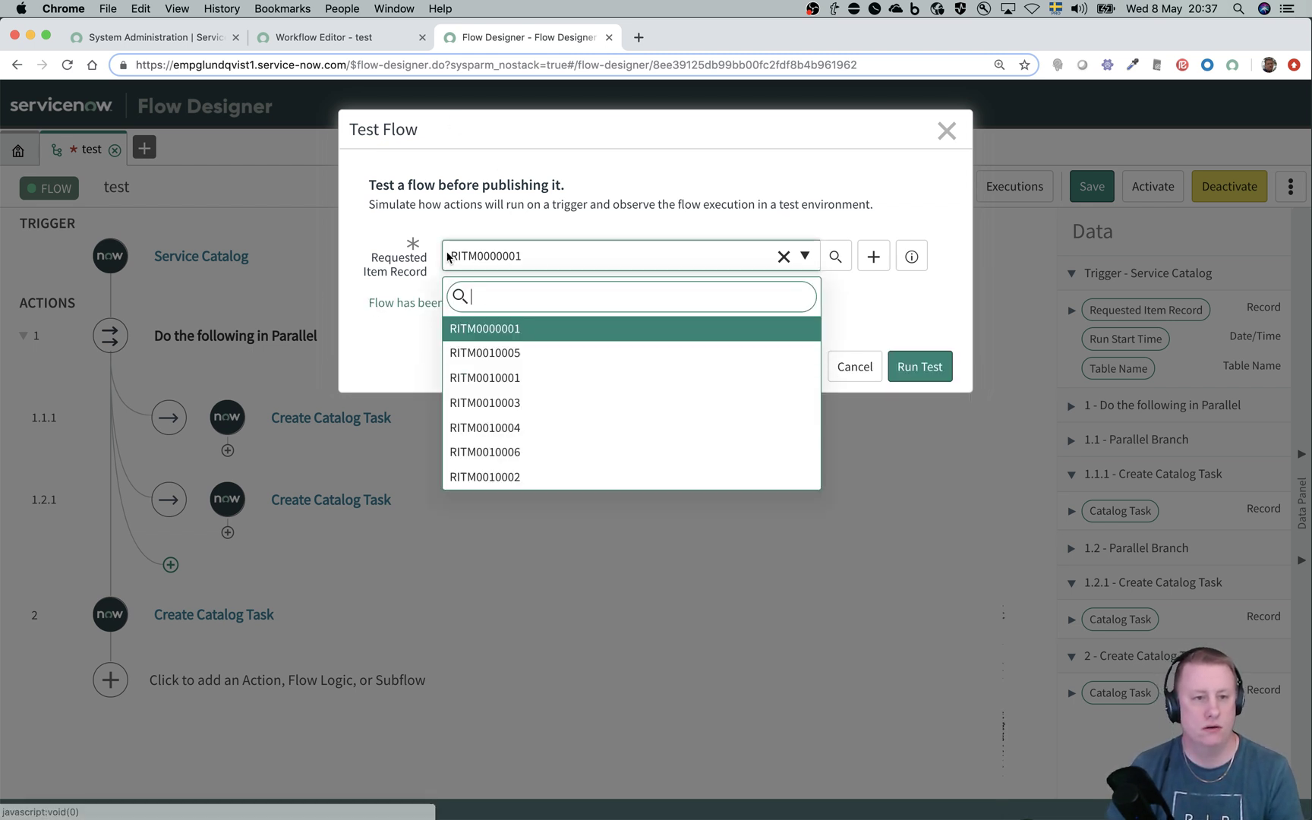
{"action": "left_click", "coordinate": [354, 240]}
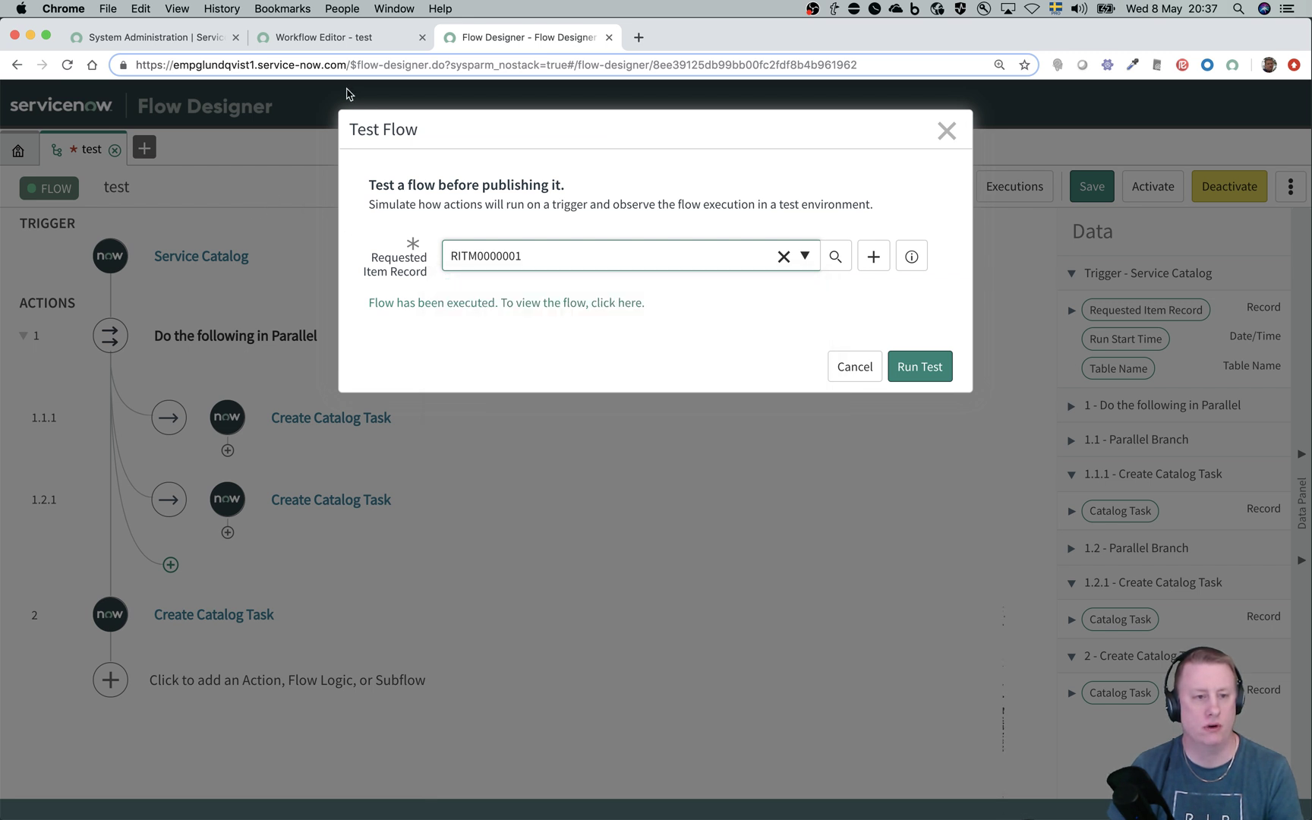
{"action": "left_click", "coordinate": [630, 304]}
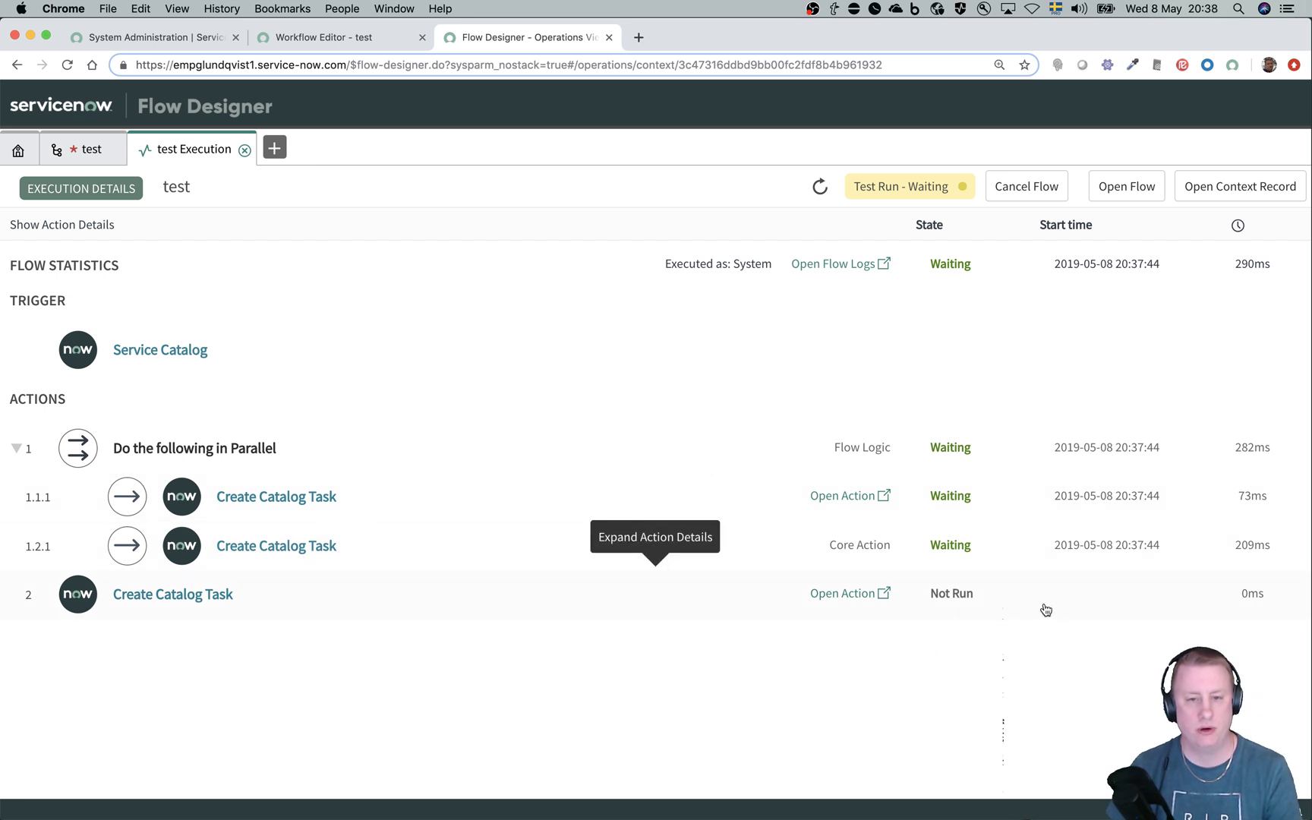
Step: Switch to the ServiceNow administration page and open the Requested Items list with sc_req_item.list
{"action": "left_click", "coordinate": [349, 30]}
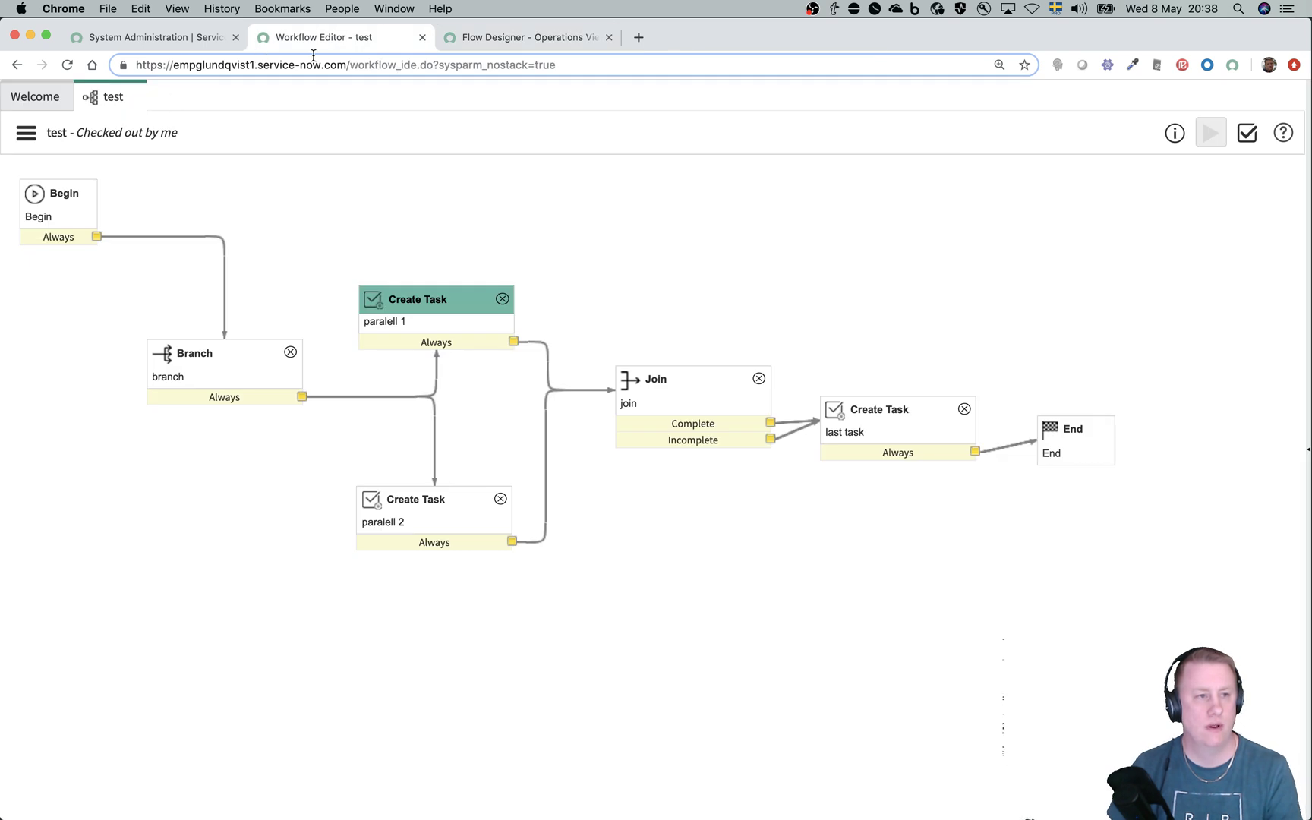
{"action": "left_click", "coordinate": [181, 40]}
{"action": "left_click", "coordinate": [144, 152]}
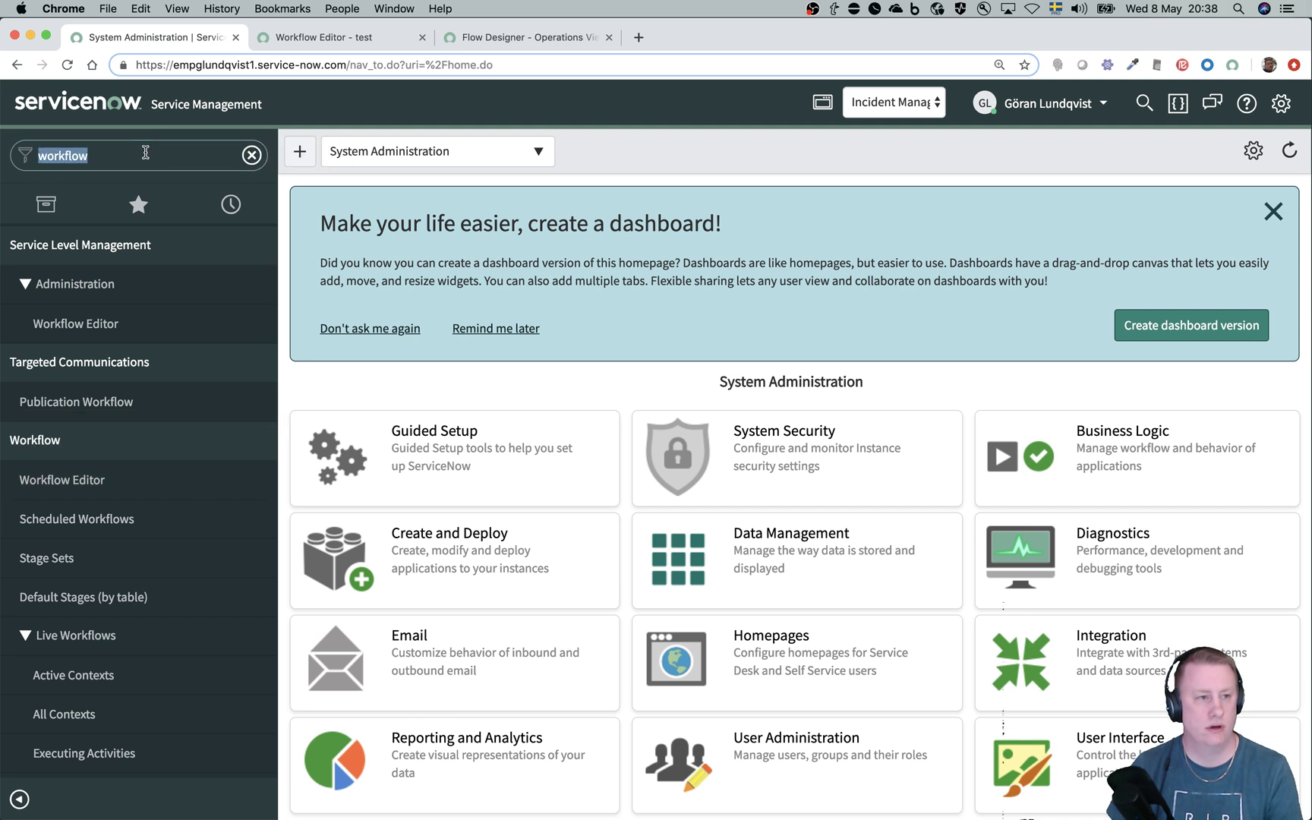
{"action": "type", "text": "sc_req_item"}
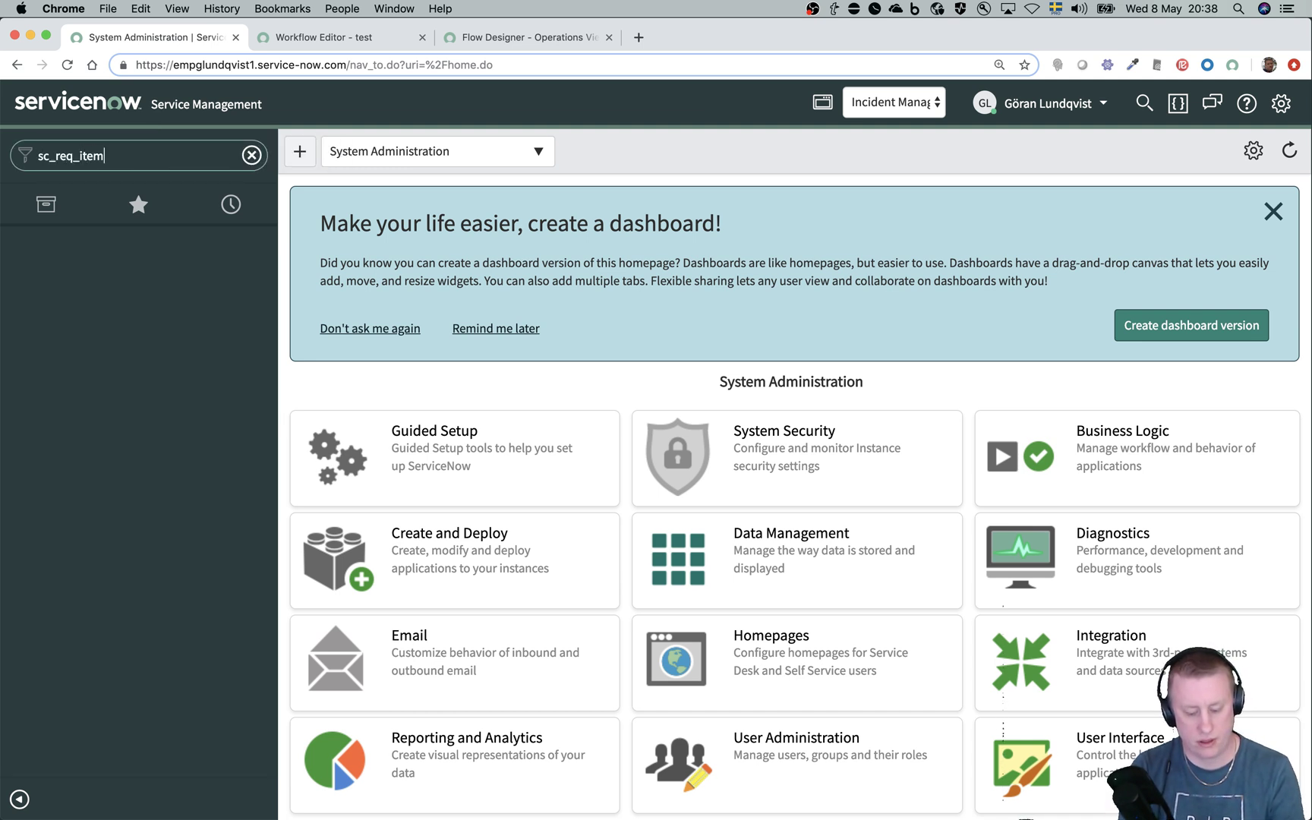
{"action": "type", "text": ".list"}
{"action": "key", "text": "Return"}
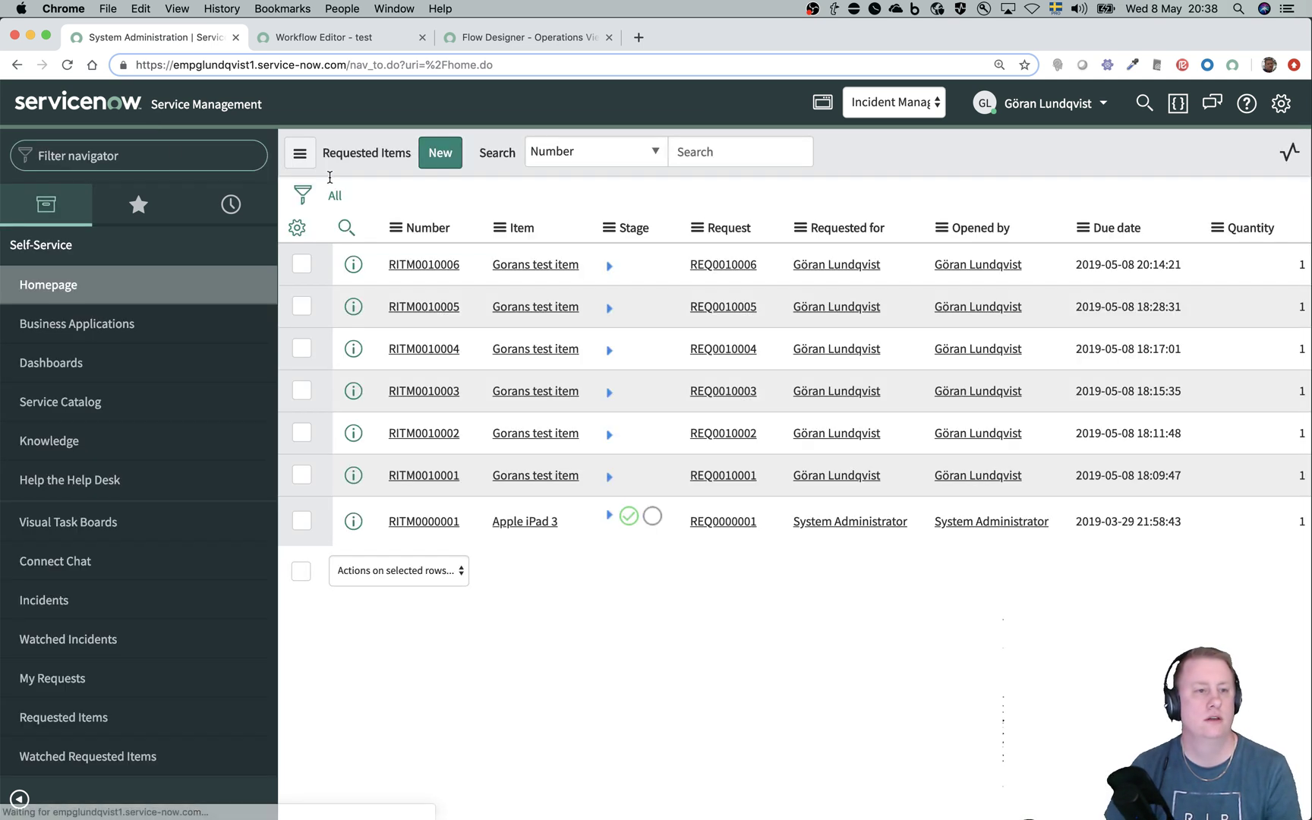
Step: Open requested item RITM0000001 and view its related catalog tasks
{"action": "left_click", "coordinate": [445, 524]}
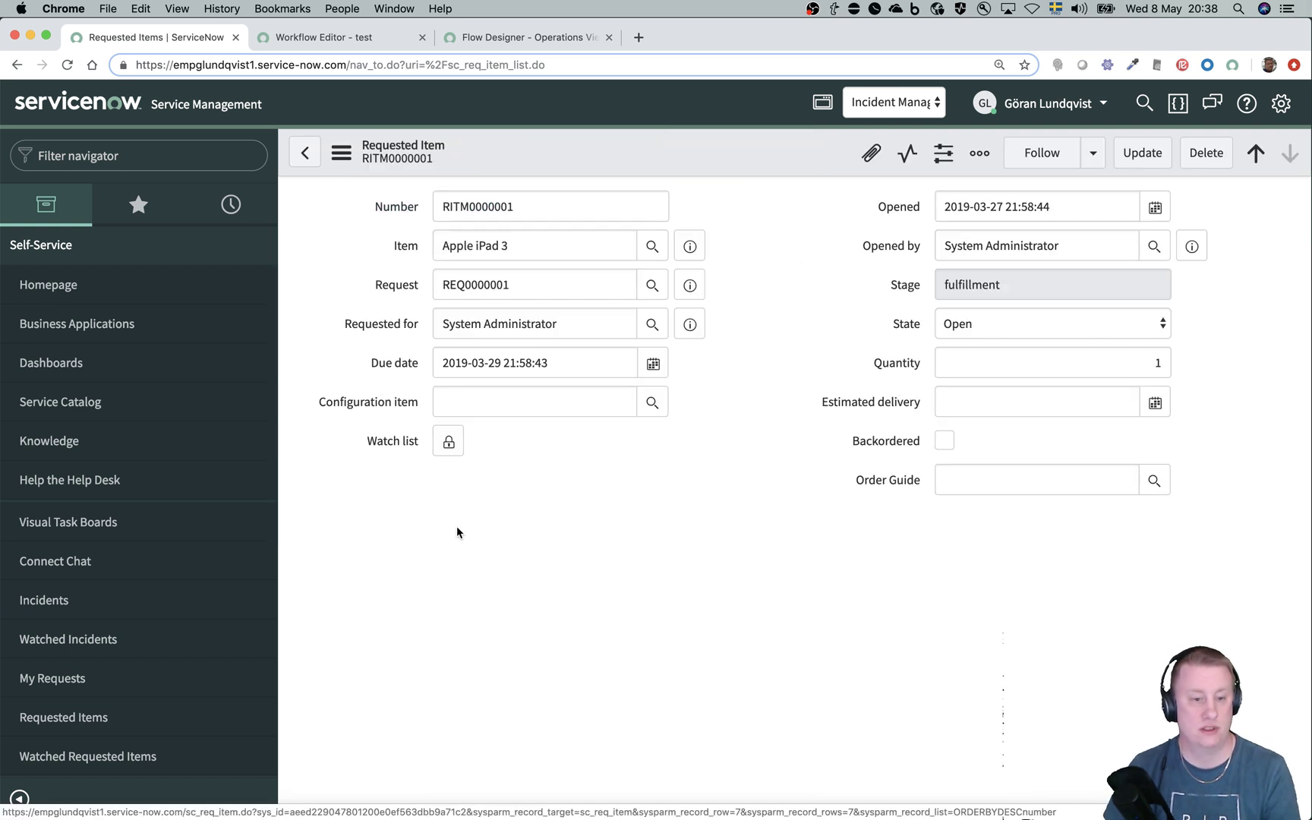
{"action": "scroll", "coordinate": [562, 503], "scroll_direction": "down", "scroll_amount": 10}
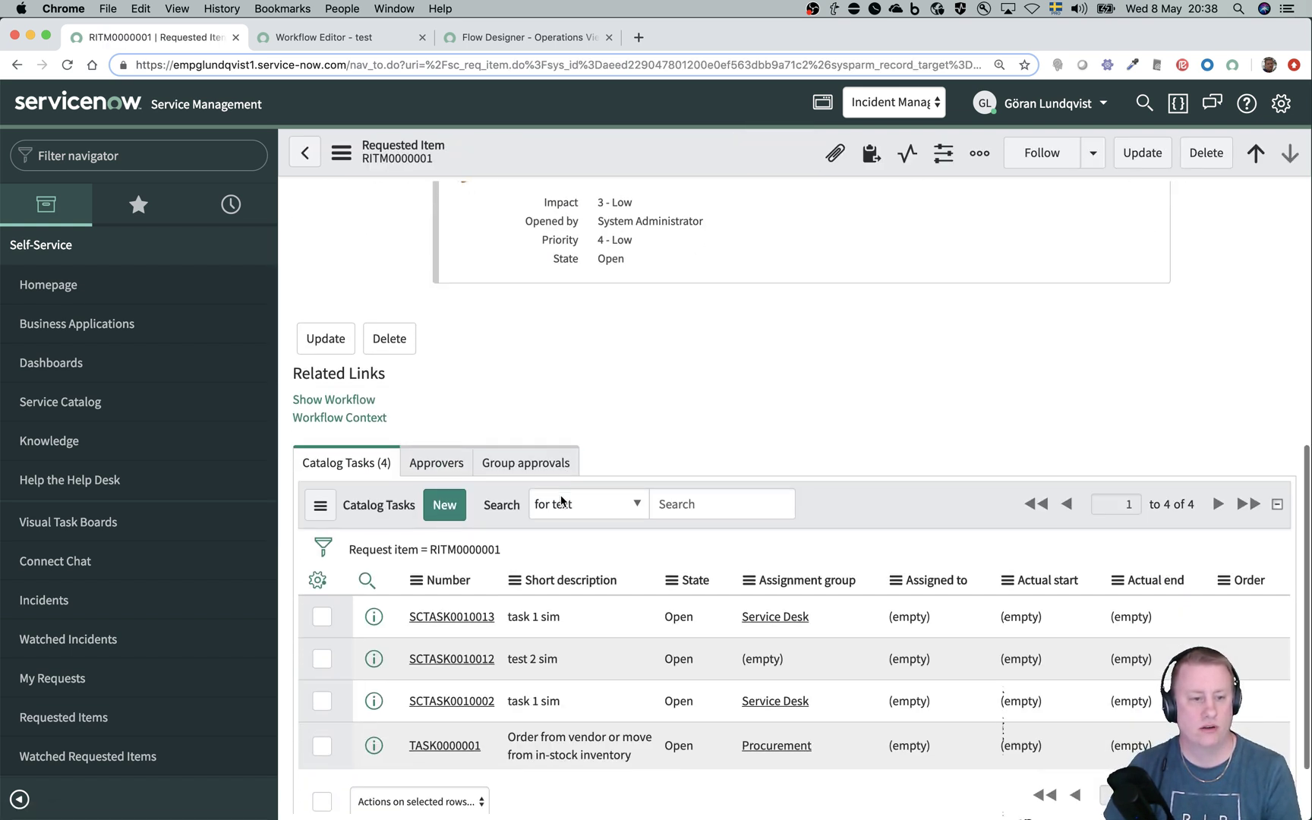
{"action": "scroll", "coordinate": [562, 501], "scroll_direction": "down", "scroll_amount": 2}
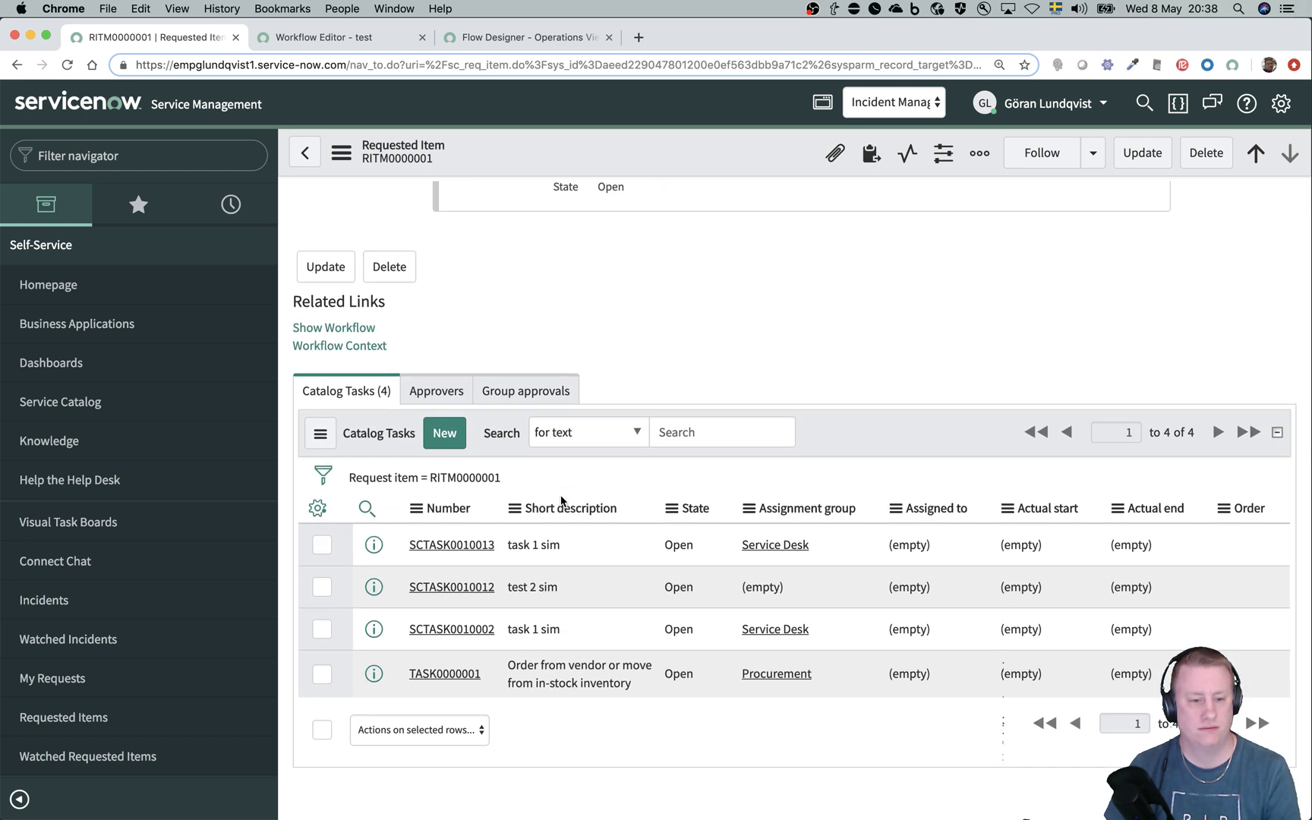
{"action": "scroll", "coordinate": [334, 516], "scroll_direction": "down", "scroll_amount": 1}
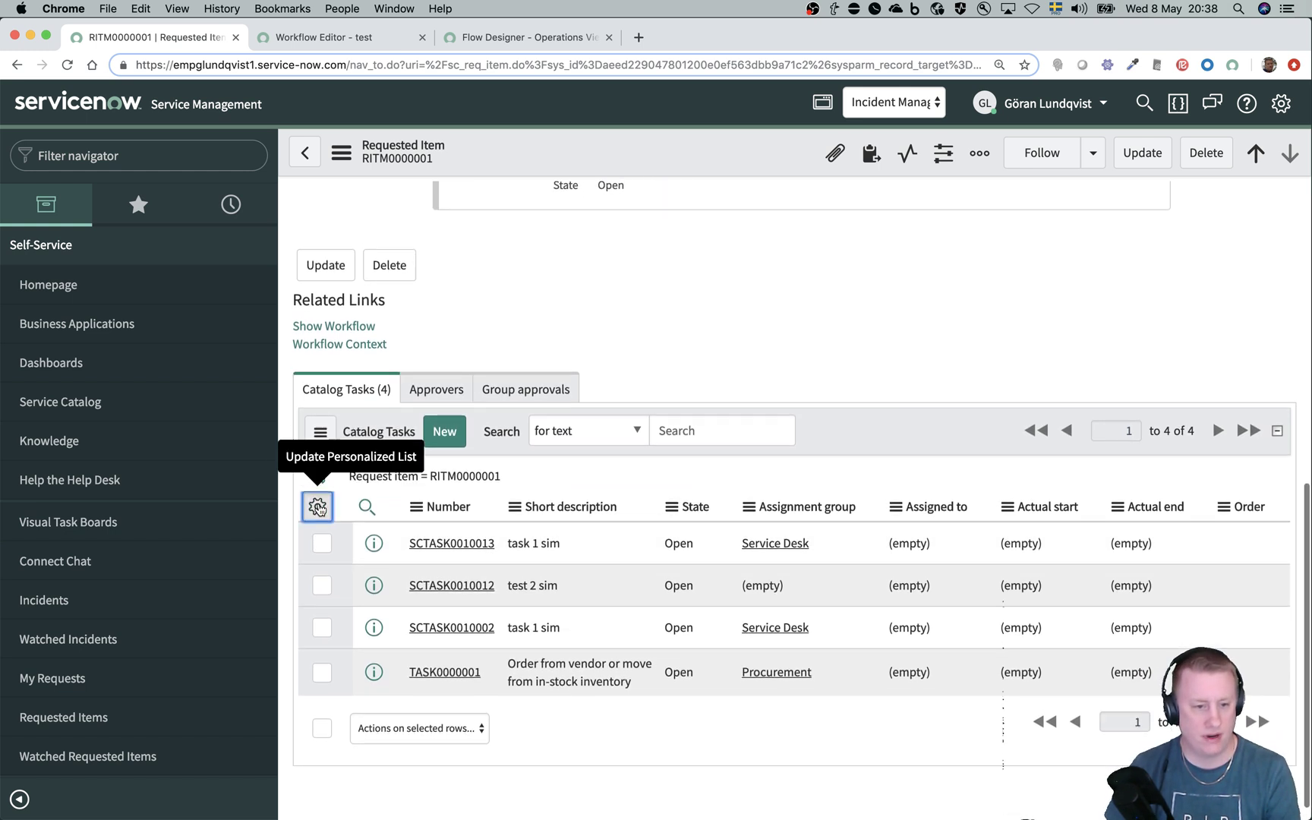
{"action": "left_click", "coordinate": [317, 506]}
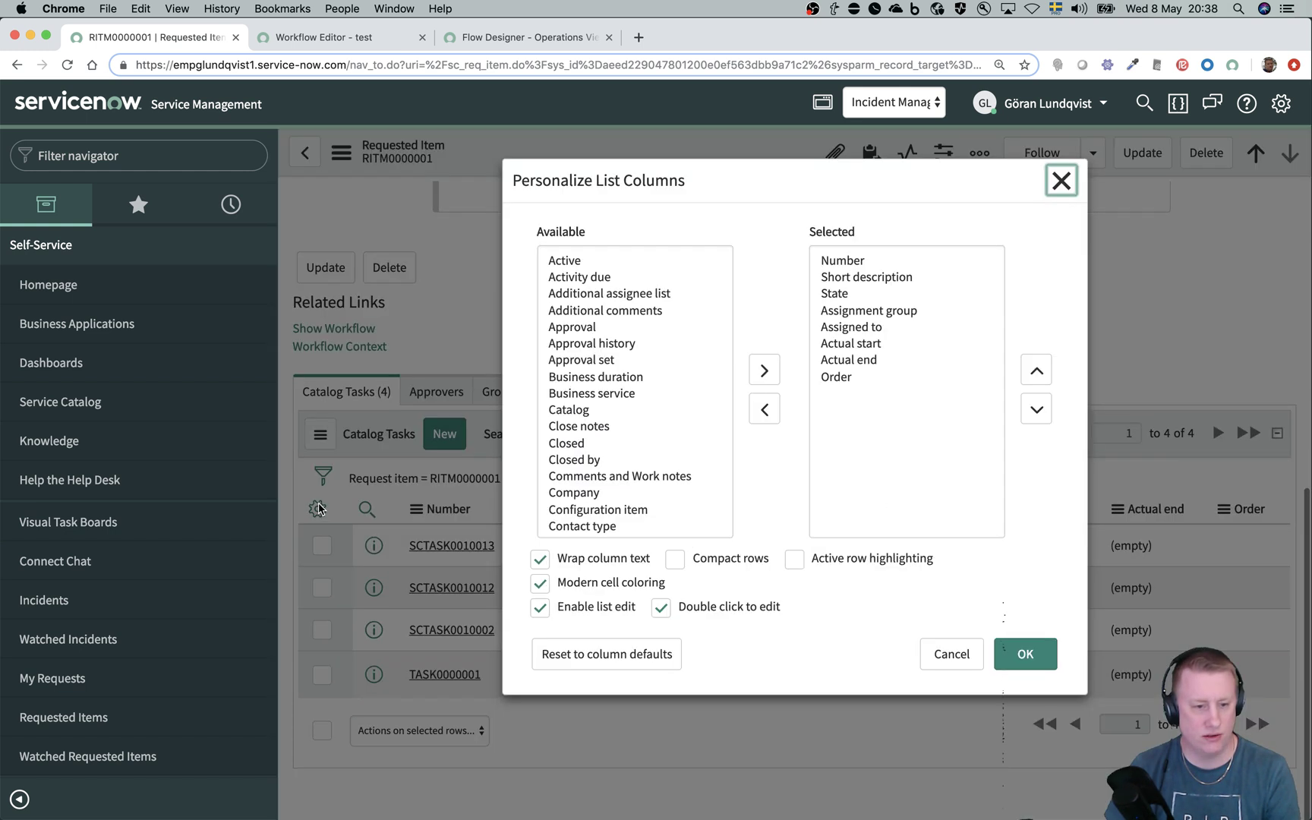
{"action": "left_click", "coordinate": [576, 443]}
{"action": "scroll", "coordinate": [575, 440], "scroll_direction": "down", "scroll_amount": 5}
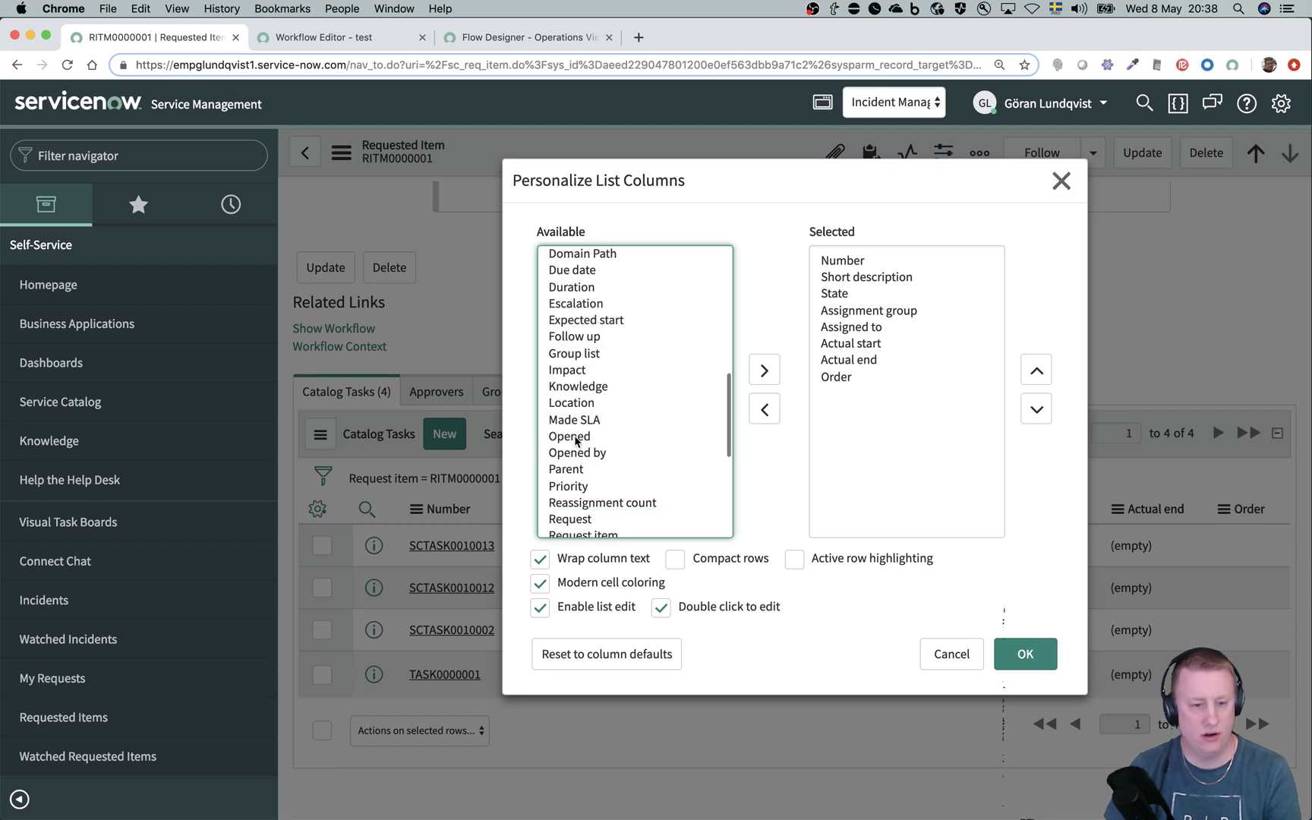
{"action": "scroll", "coordinate": [575, 440], "scroll_direction": "down", "scroll_amount": 5}
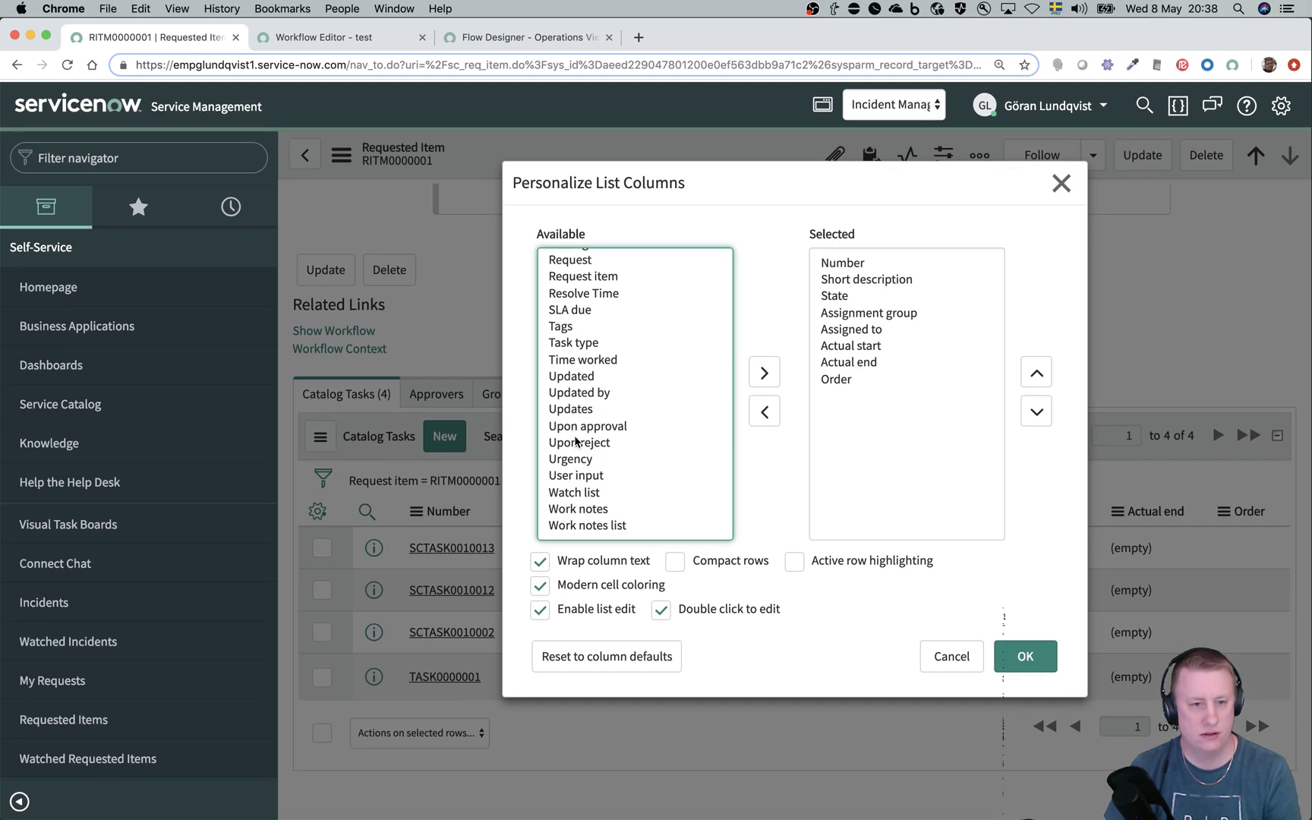
{"action": "left_click", "coordinate": [963, 665]}
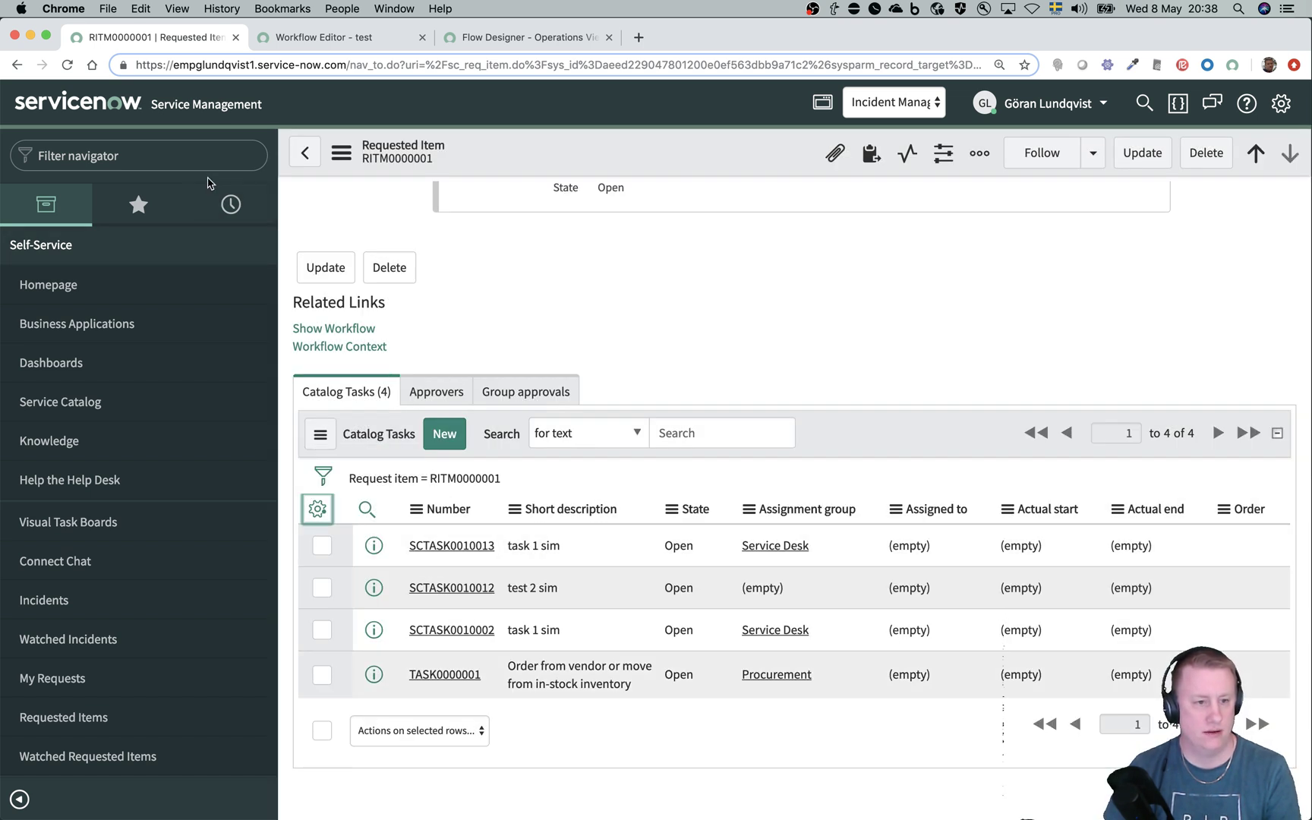
{"action": "scroll", "coordinate": [304, 279], "scroll_direction": "up", "scroll_amount": 3}
{"action": "scroll", "coordinate": [304, 279], "scroll_direction": "down", "scroll_amount": 3}
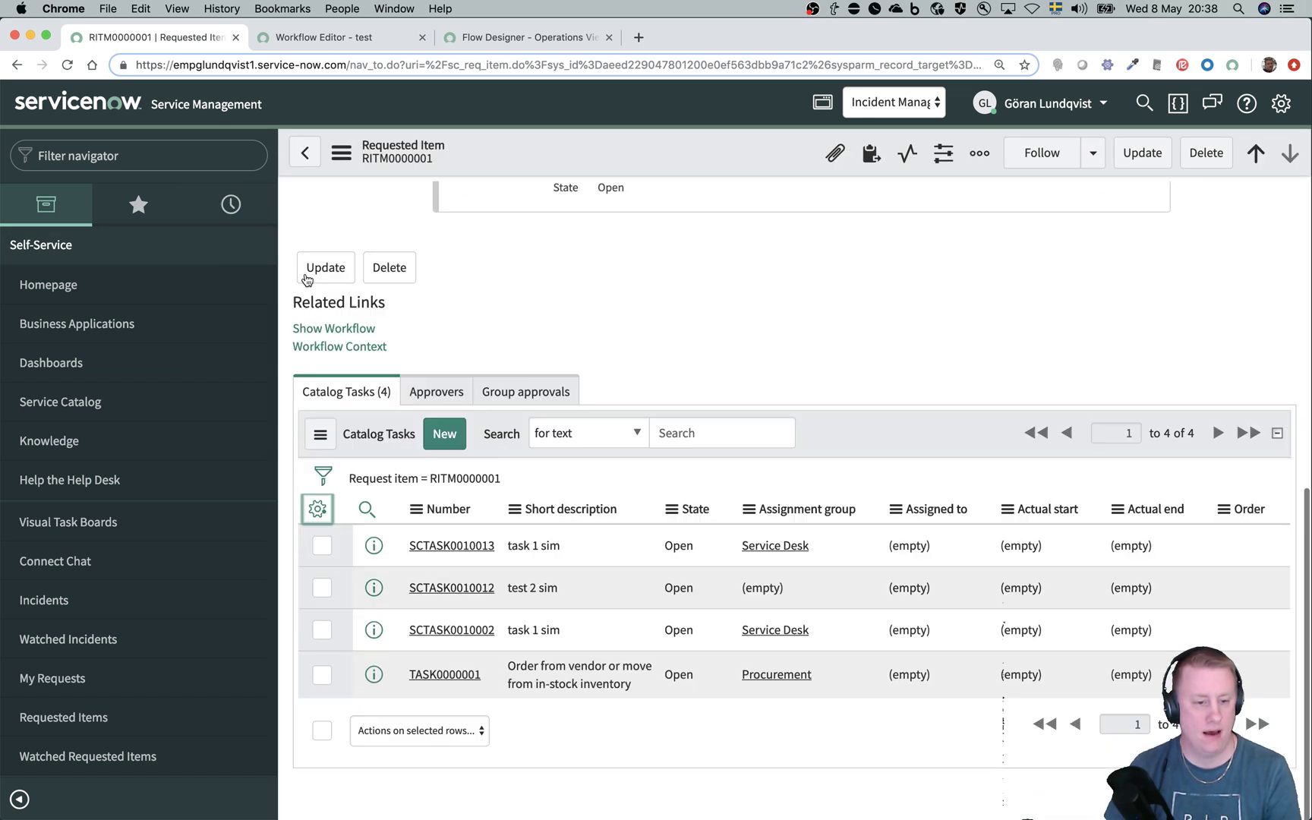
Step: Add the Created column to the catalog tasks list between Assigned to and Actual start, and reload the record, discarding any unsaved form changes
{"action": "left_click", "coordinate": [318, 508]}
{"action": "scroll", "coordinate": [615, 451], "scroll_direction": "down", "scroll_amount": 5}
{"action": "left_click", "coordinate": [589, 314]}
{"action": "left_click", "coordinate": [763, 370]}
{"action": "left_click", "coordinate": [1043, 378]}
{"action": "left_click", "coordinate": [1044, 377]}
{"action": "left_click", "coordinate": [1044, 377]}
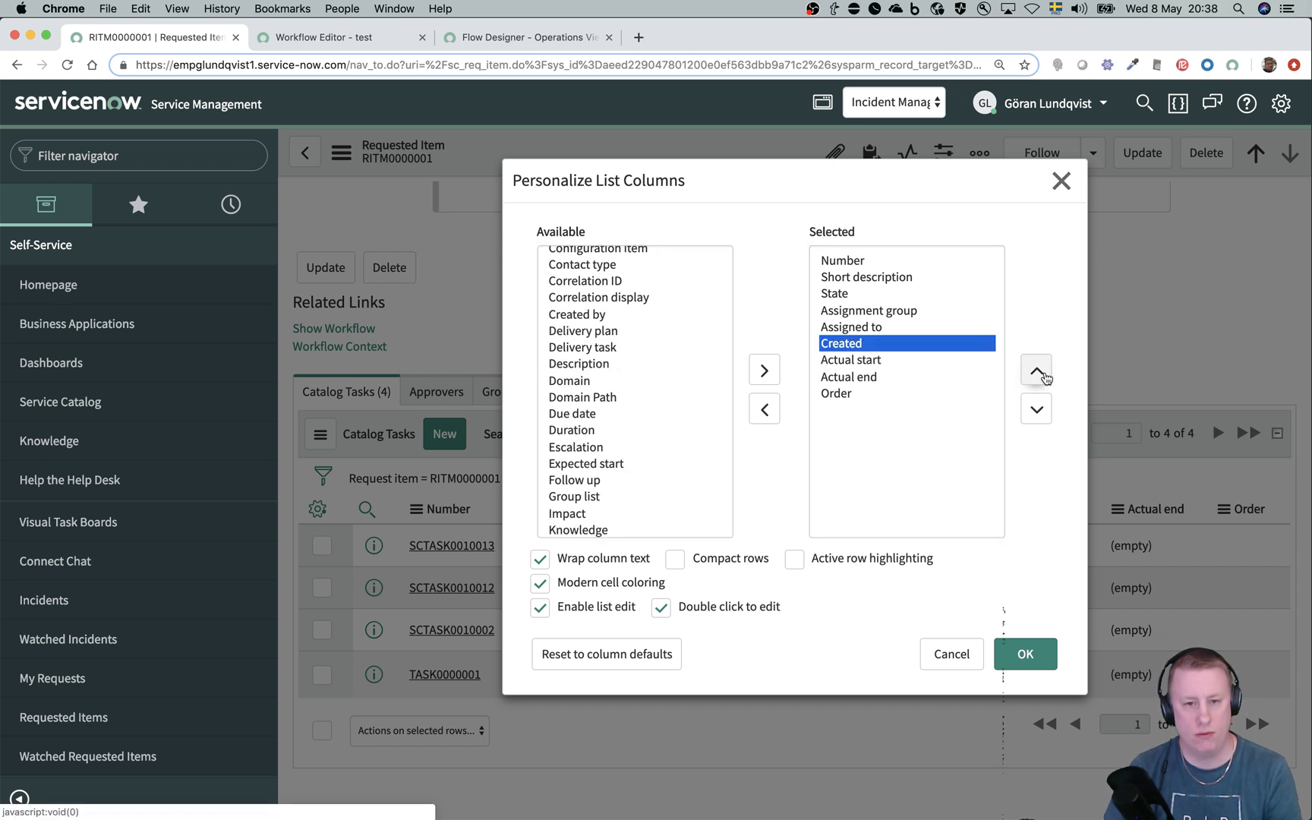
{"action": "left_click", "coordinate": [1039, 371]}
{"action": "left_click", "coordinate": [1036, 410]}
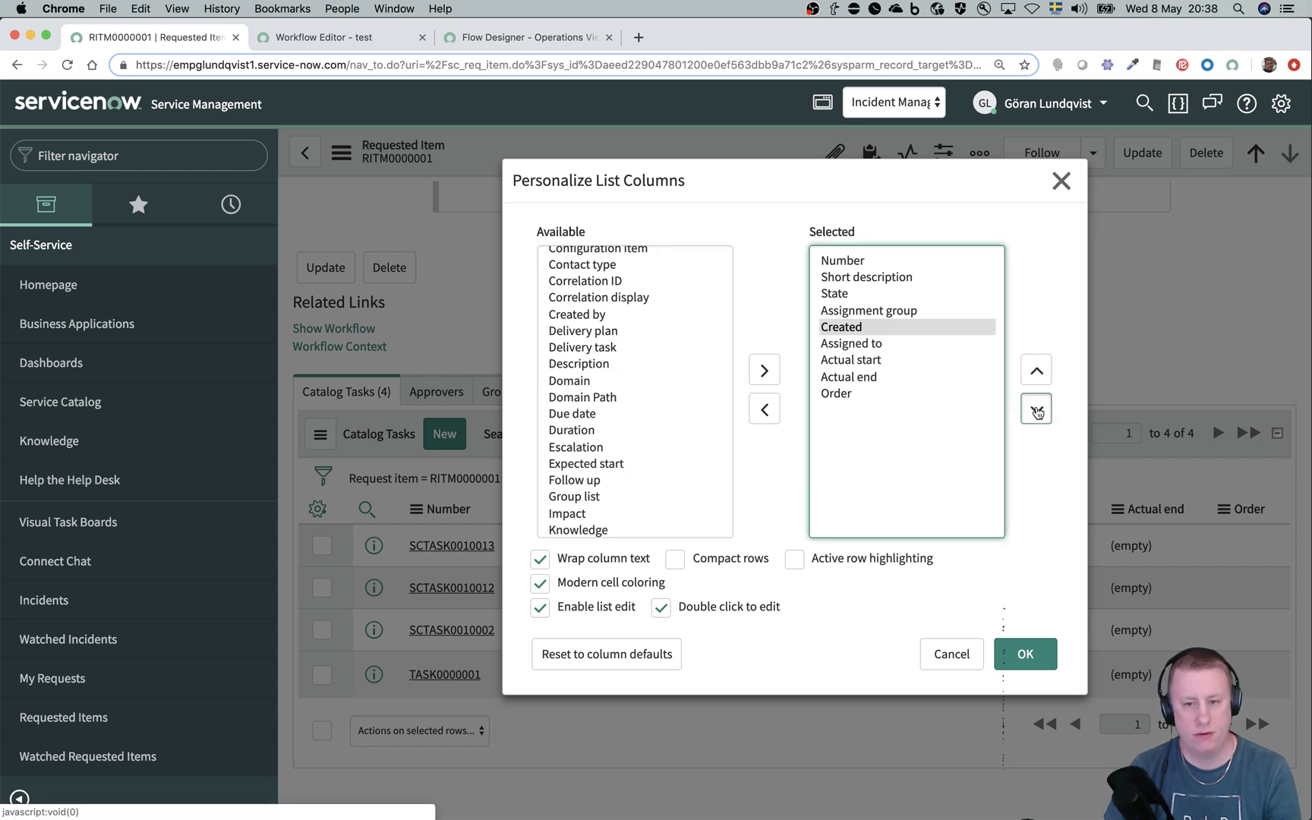
{"action": "left_click", "coordinate": [1039, 653]}
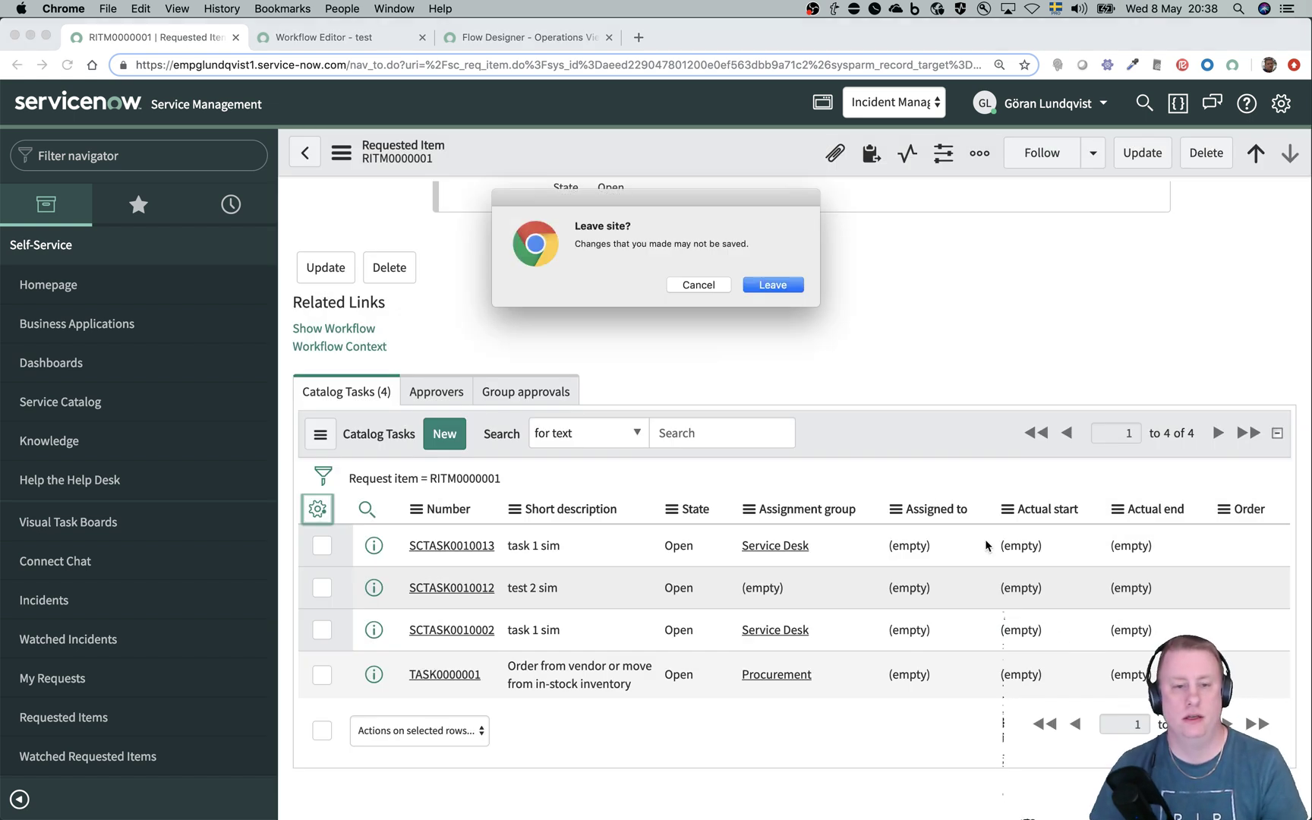
{"action": "left_click", "coordinate": [773, 285]}
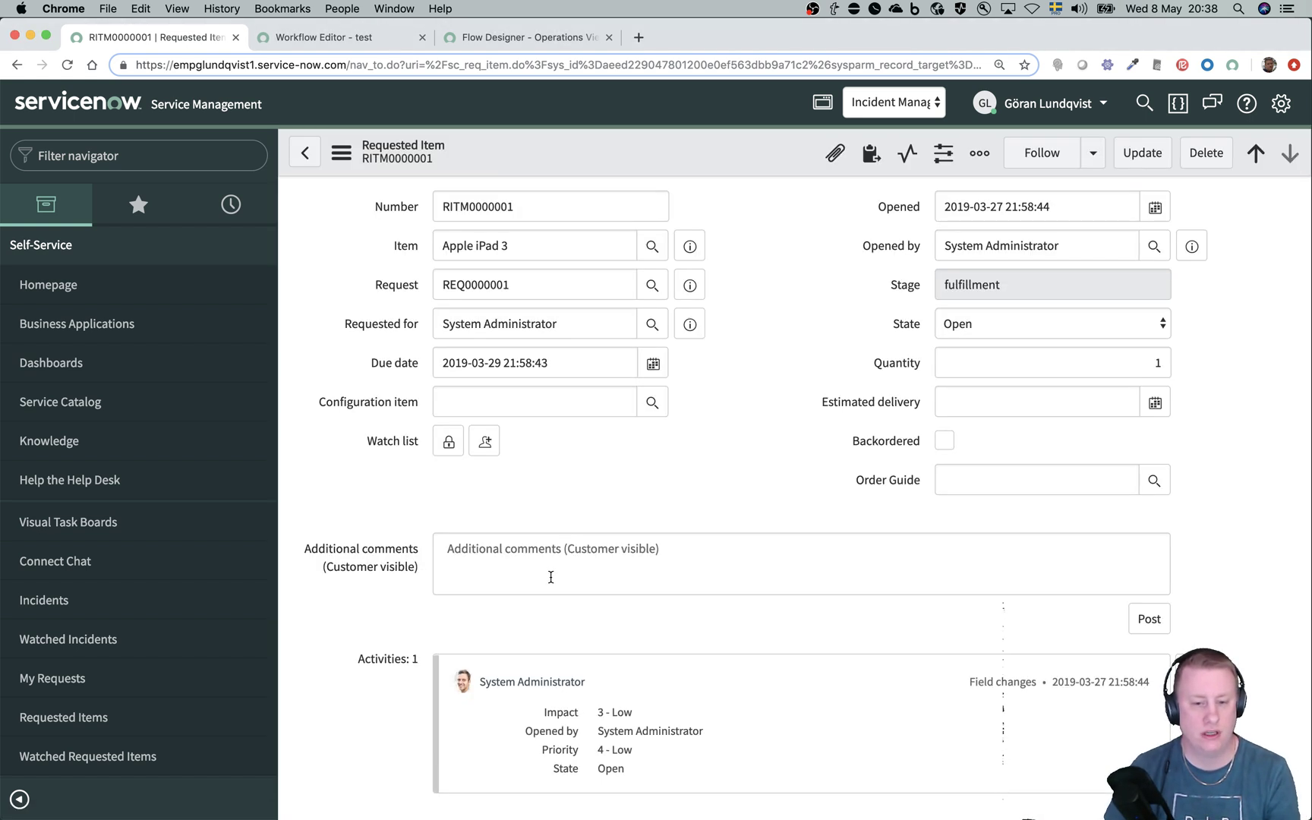
Step: Close the most recently created "task 1 sim" catalog task directly from the requested item's related list
{"action": "scroll", "coordinate": [567, 576], "scroll_direction": "down", "scroll_amount": 10}
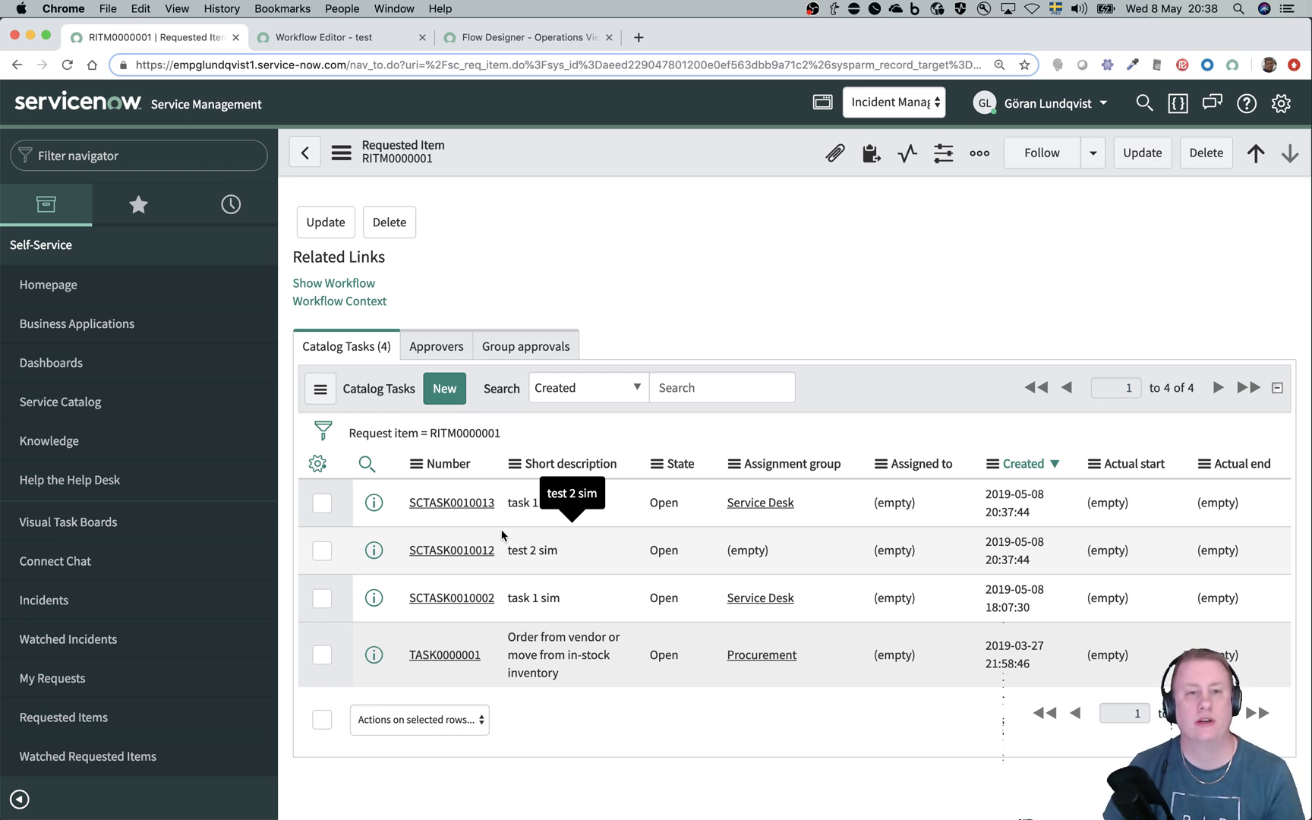
{"action": "left_click", "coordinate": [478, 522]}
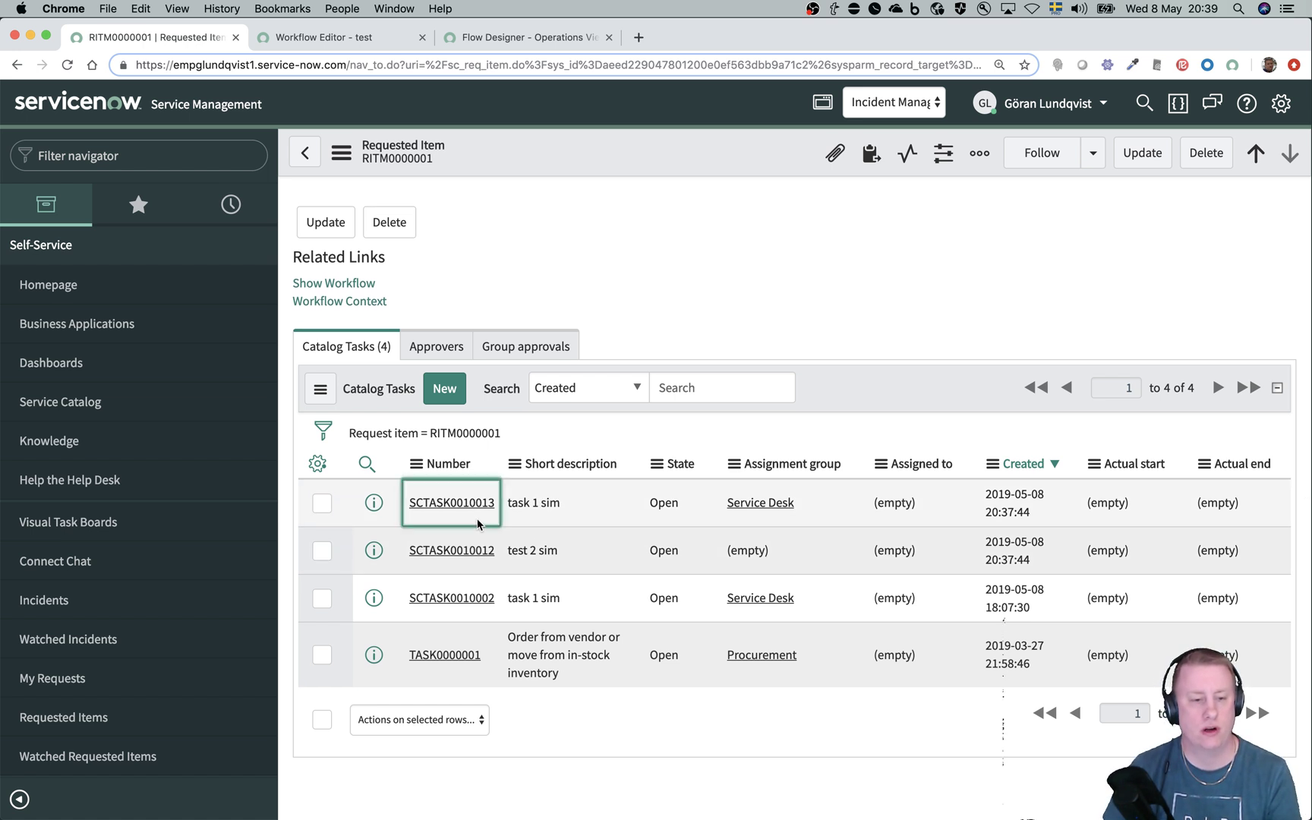
{"action": "right_click", "coordinate": [477, 523]}
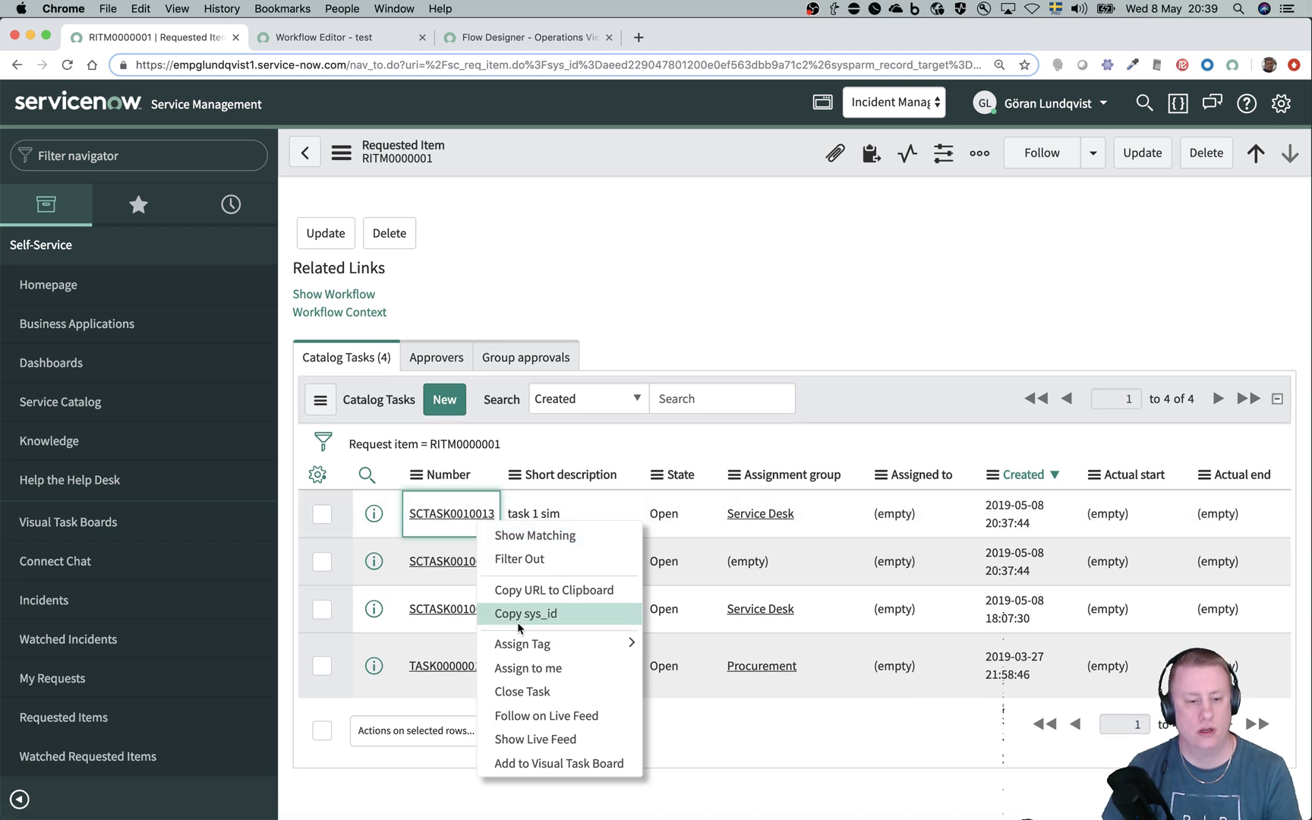
{"action": "left_click", "coordinate": [537, 687]}
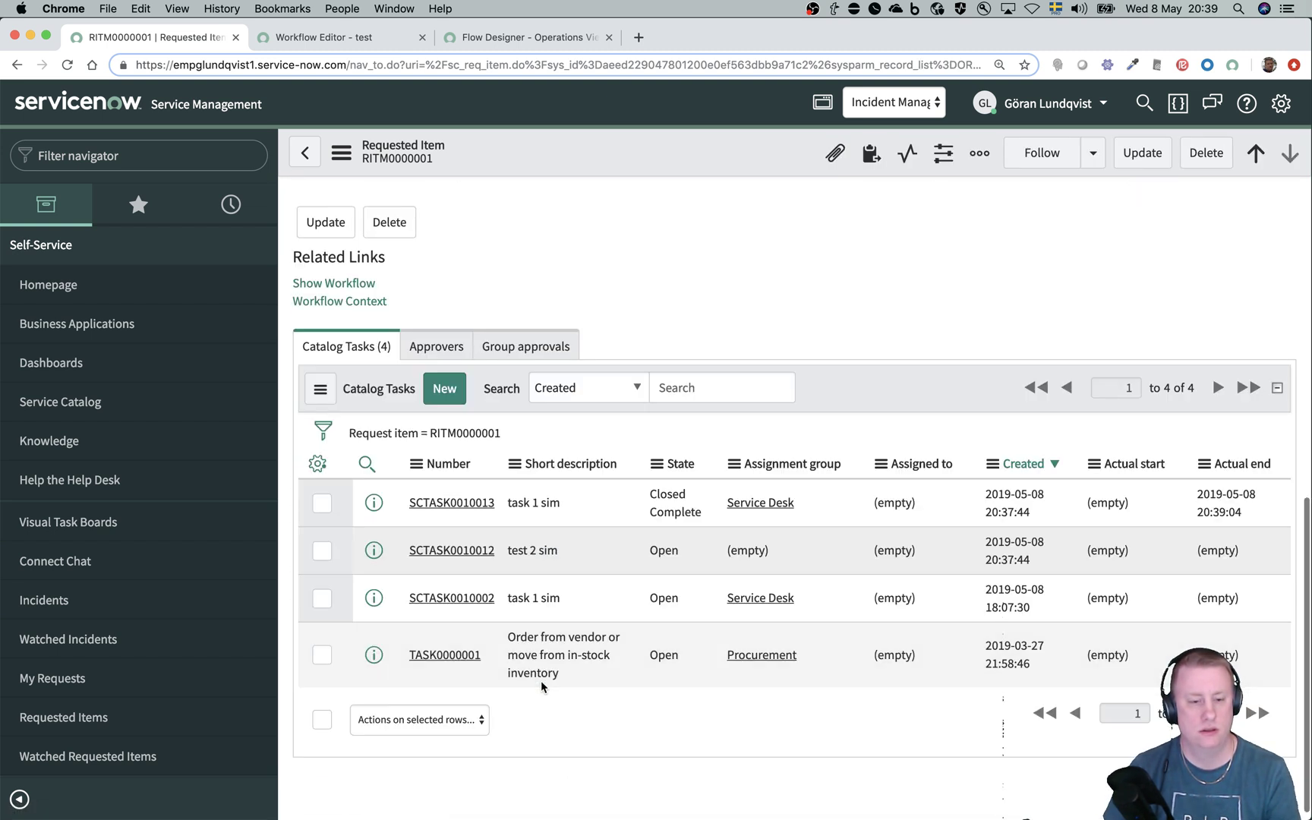
Step: Close the open "test 2 sim" catalog task directly from the requested item's related list, and return to the catalog tasks
{"action": "right_click", "coordinate": [481, 561]}
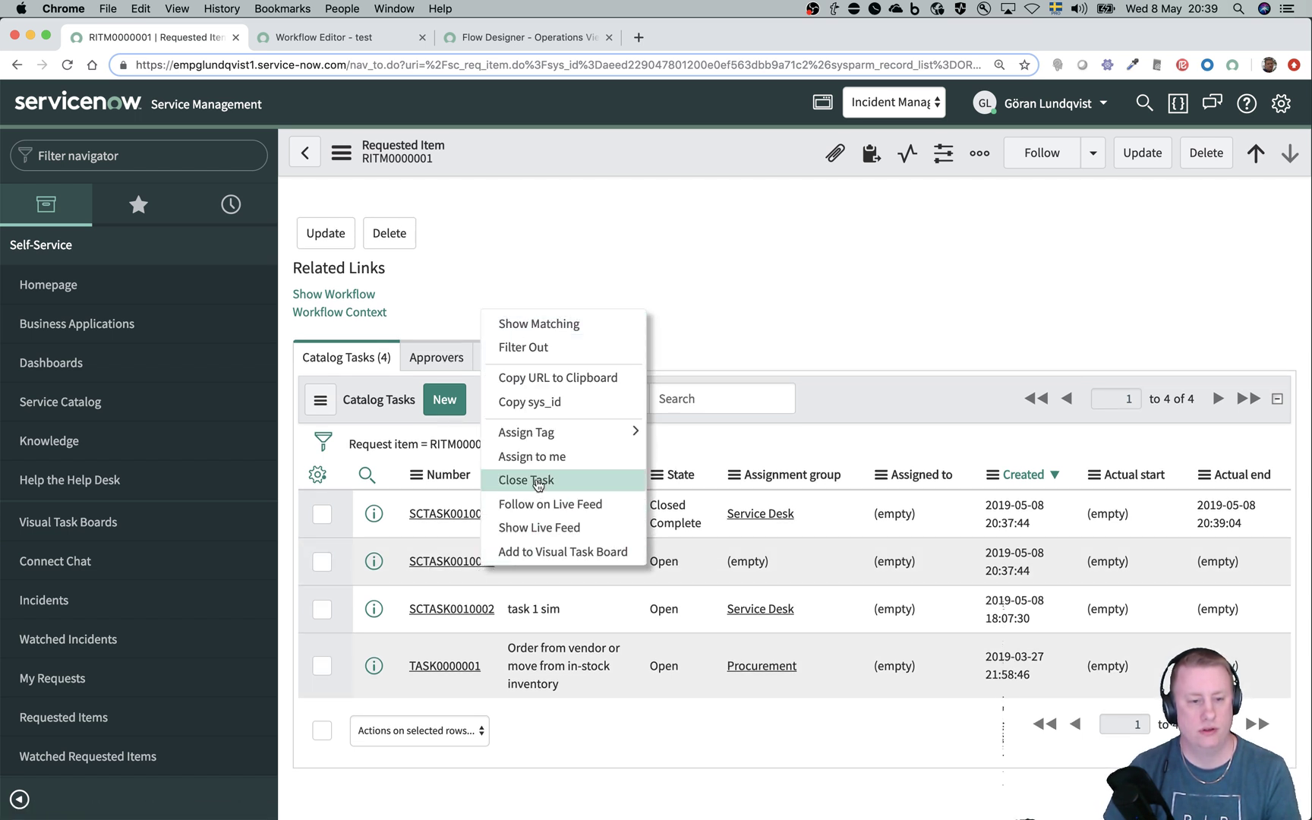
{"action": "left_click", "coordinate": [536, 479]}
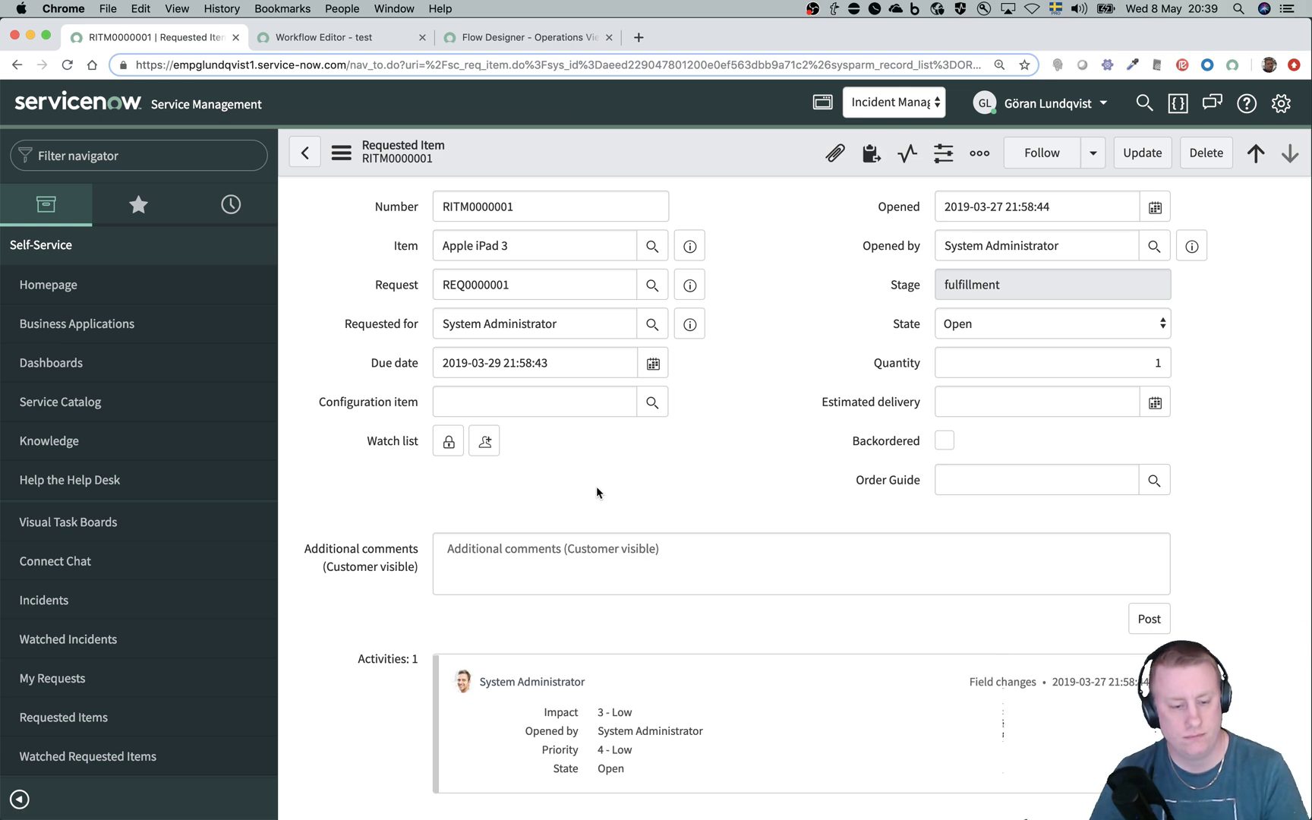
{"action": "scroll", "coordinate": [651, 577], "scroll_direction": "down", "scroll_amount": 3}
{"action": "scroll", "coordinate": [651, 577], "scroll_direction": "down", "scroll_amount": 6}
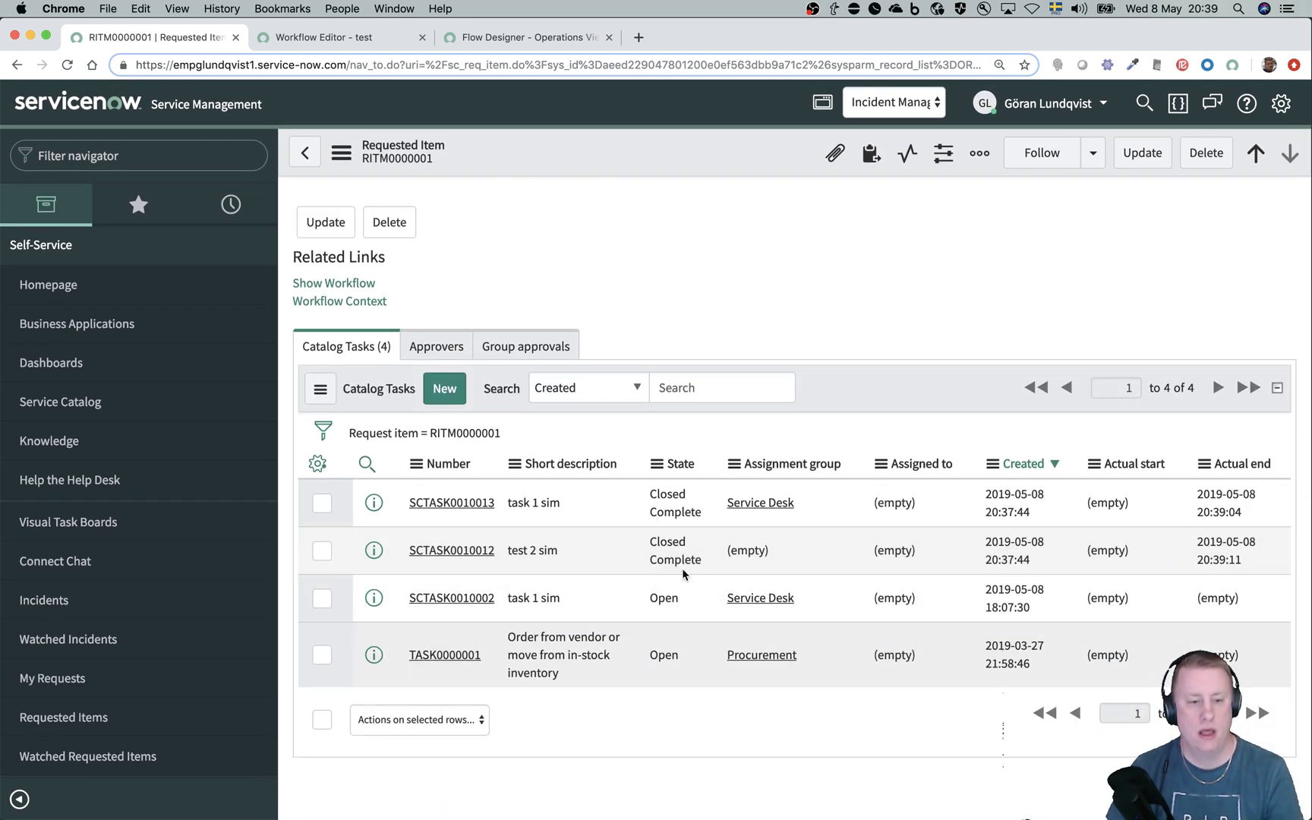
Step: Refresh the requested item's catalog tasks to check for Task 3, and reload the test flow's execution details in Flow Designer
{"action": "left_click", "coordinate": [484, 437]}
{"action": "left_click_drag", "start_coordinate": [541, 502], "coordinate": [494, 505]}
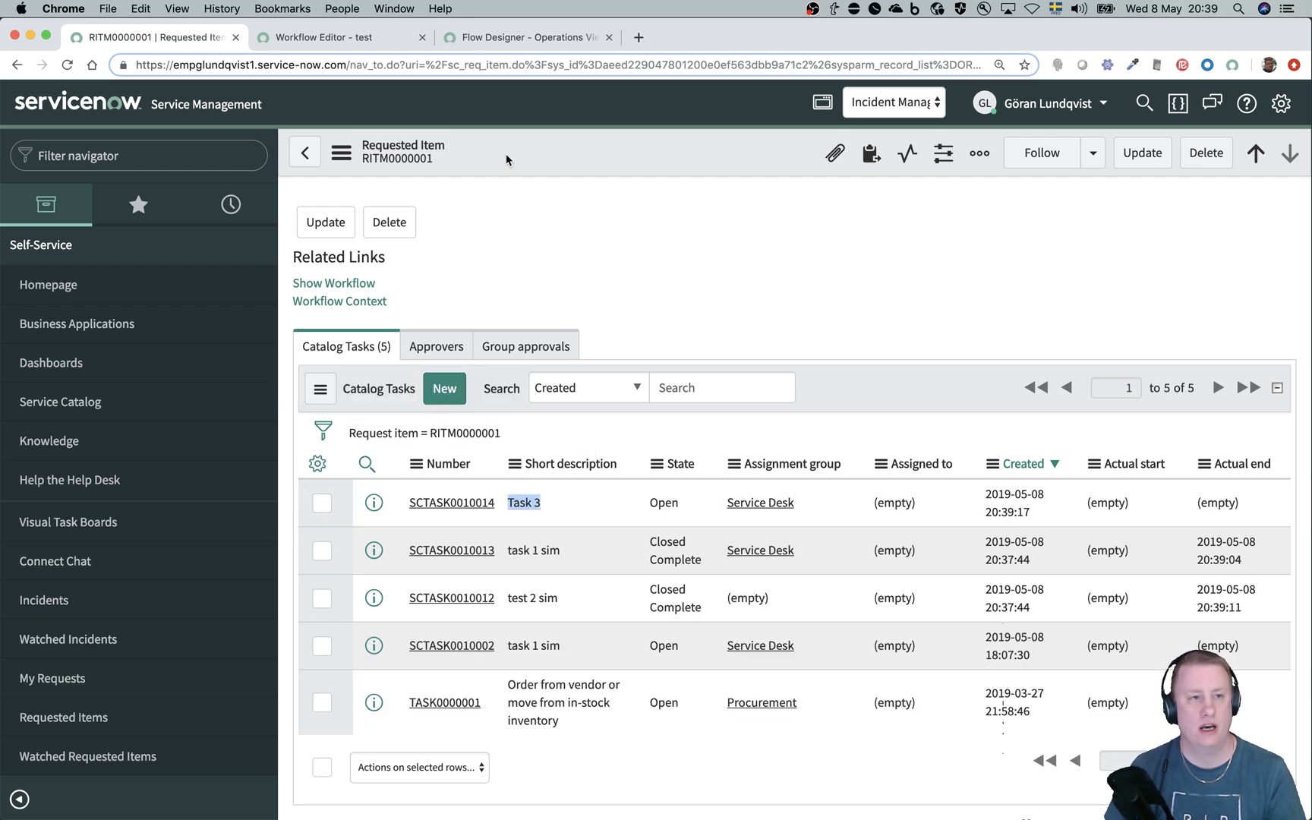
{"action": "left_click", "coordinate": [500, 38]}
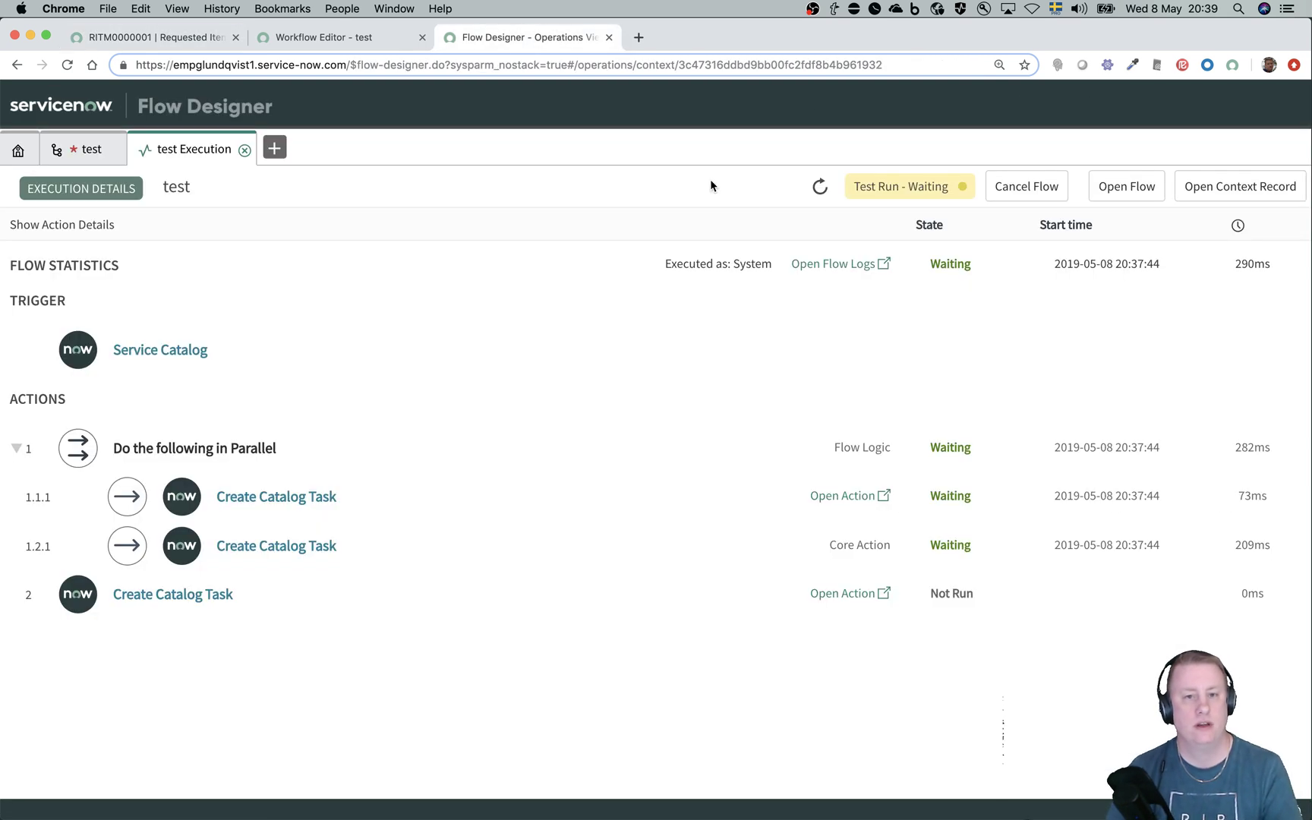
{"action": "left_click", "coordinate": [823, 199]}
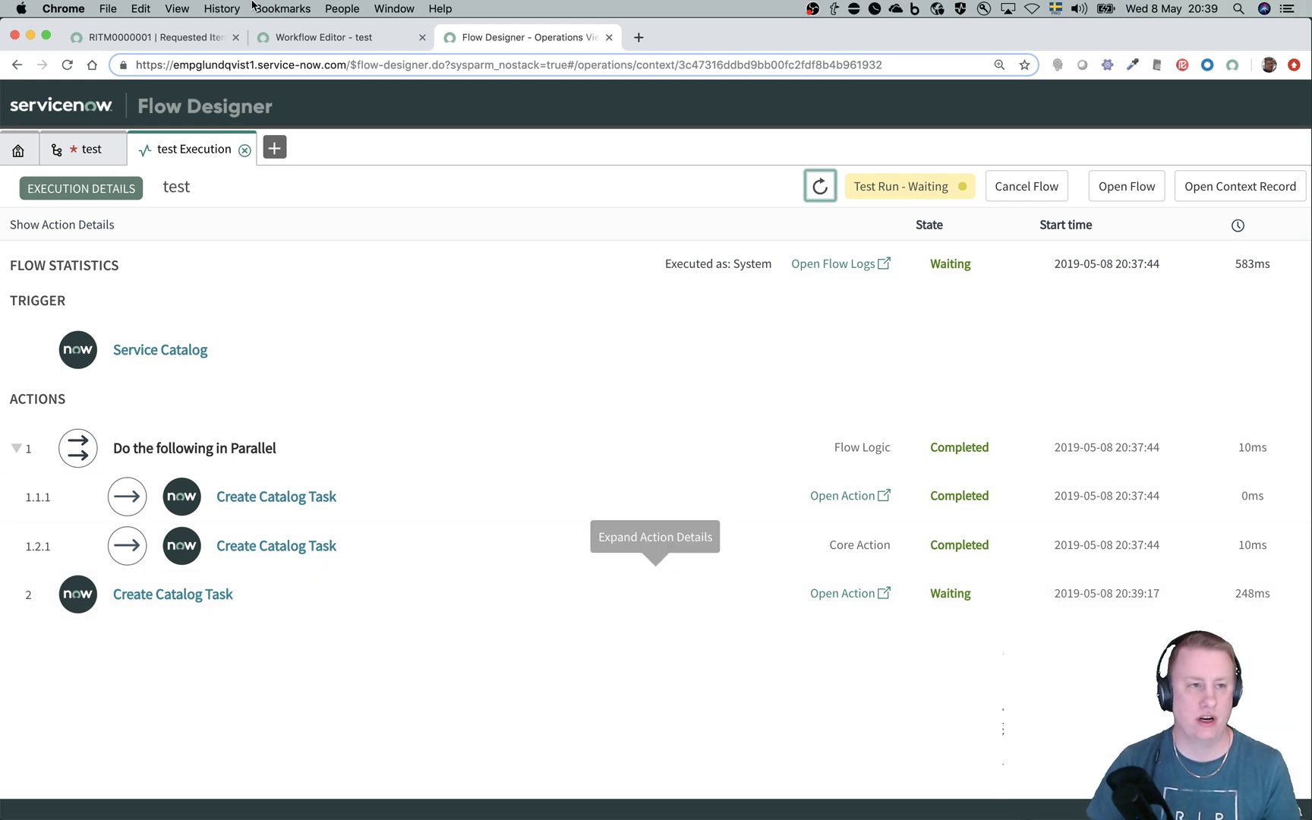
Step: Return to the requested item and close the "Task 3" catalog task directly from its related list
{"action": "left_click", "coordinate": [193, 34]}
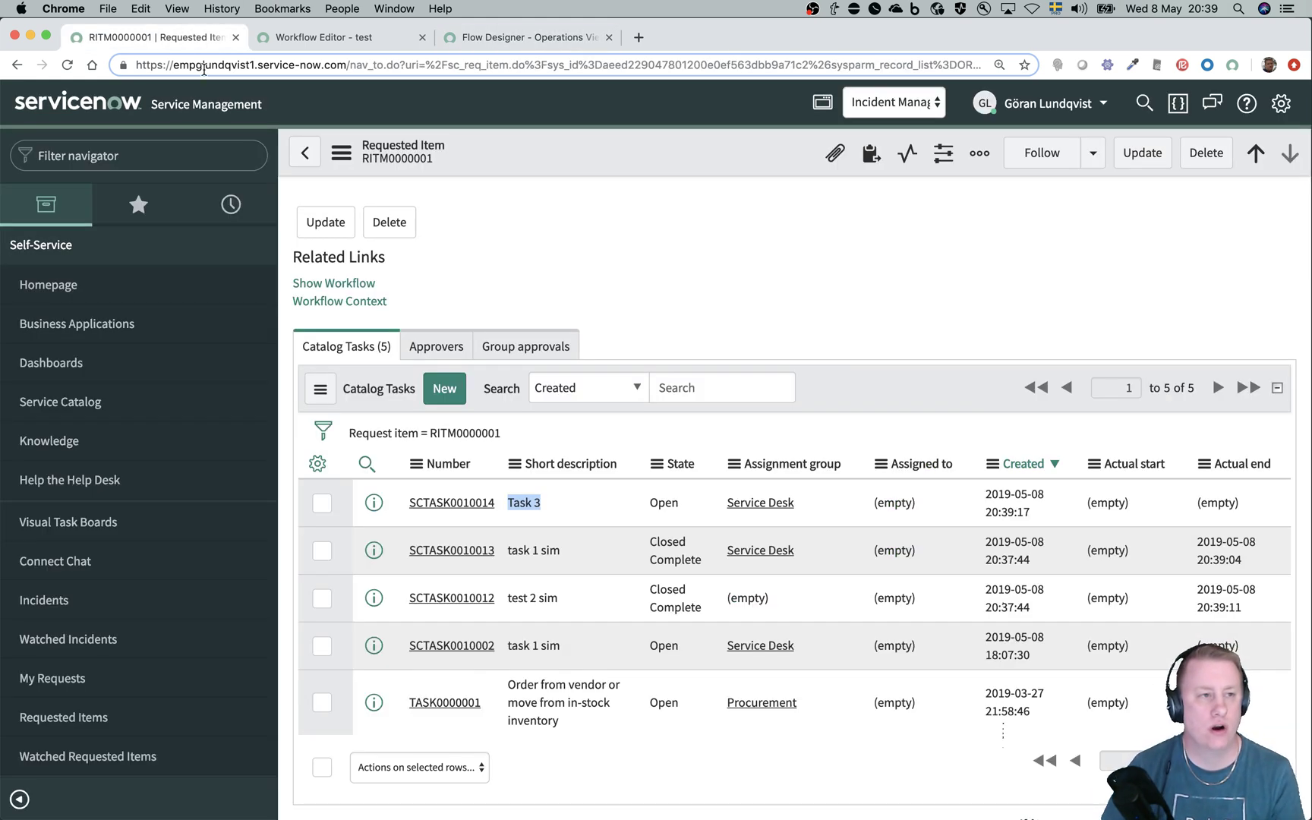
{"action": "left_click", "coordinate": [464, 497]}
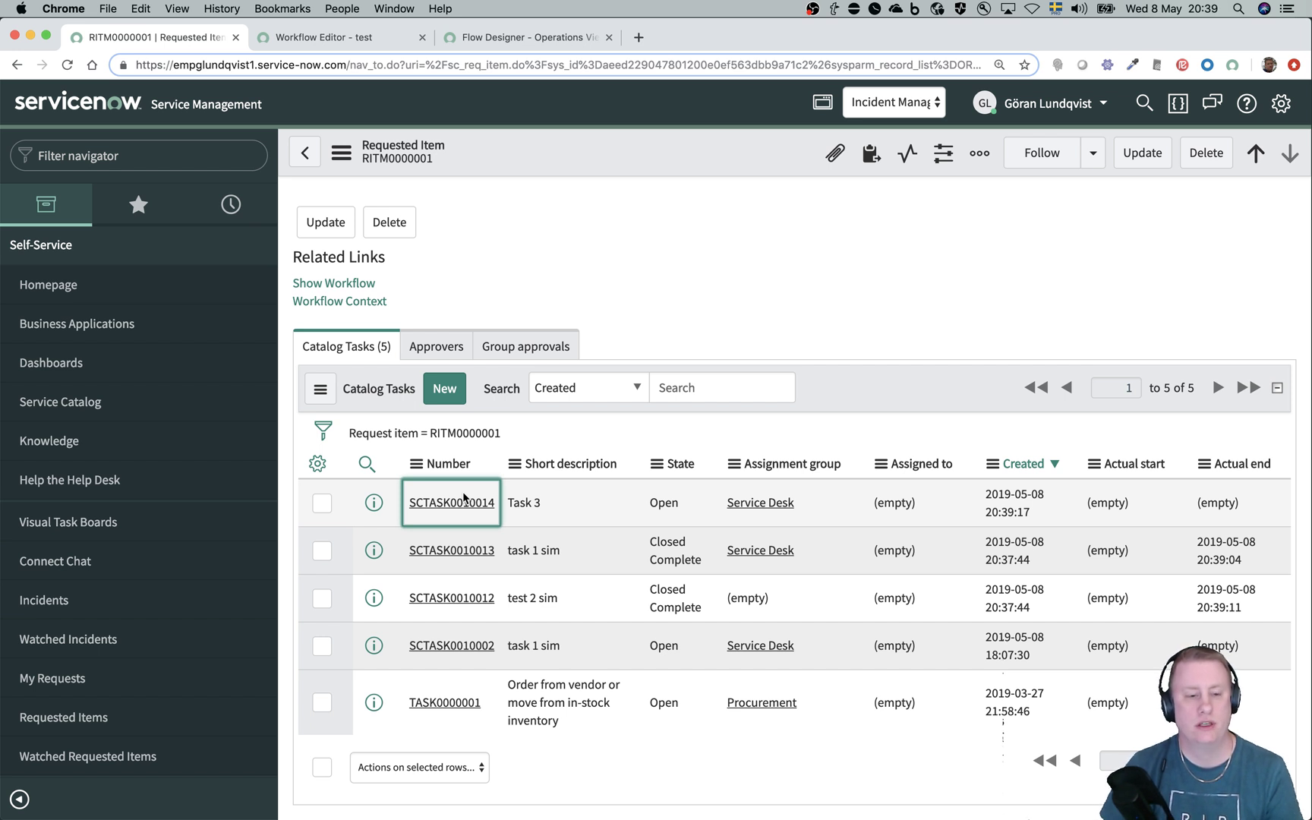
{"action": "right_click", "coordinate": [464, 497]}
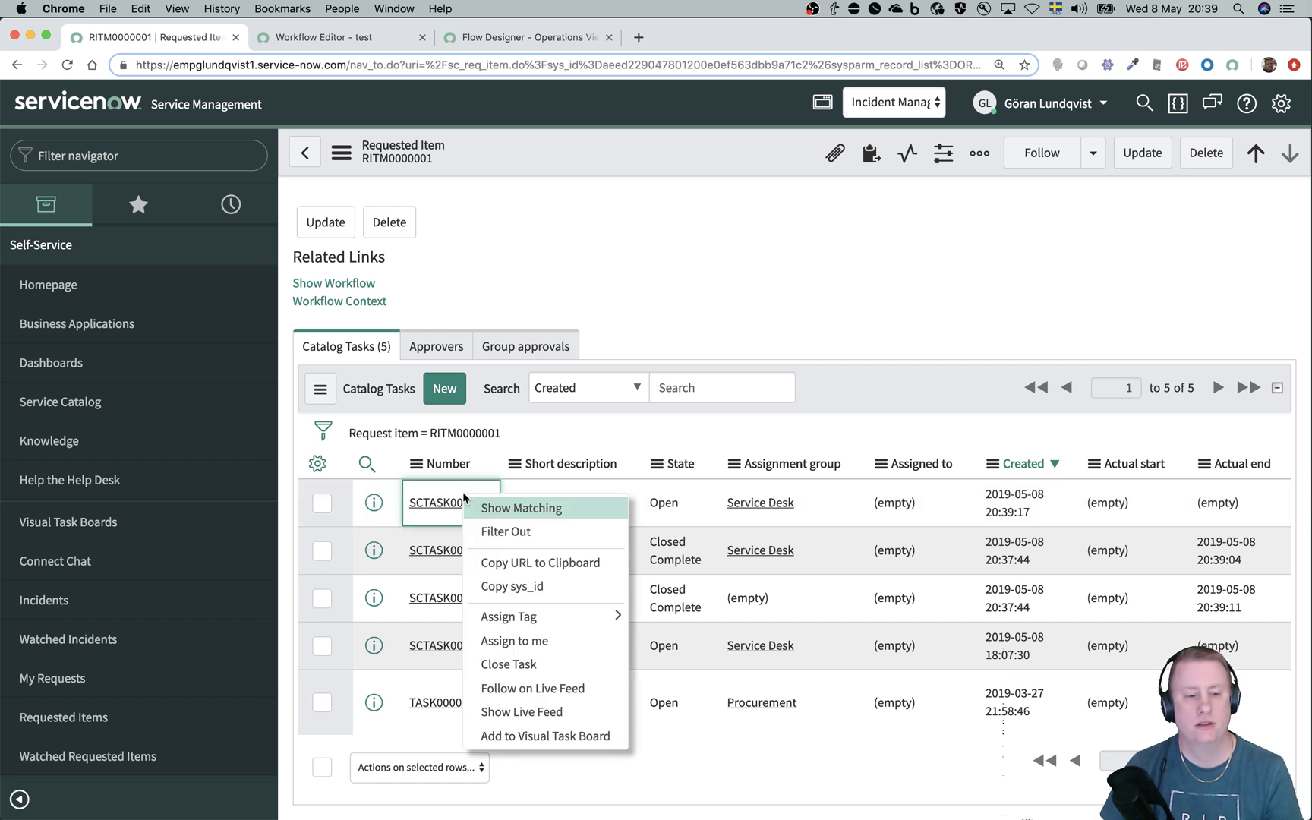
{"action": "left_click", "coordinate": [523, 664]}
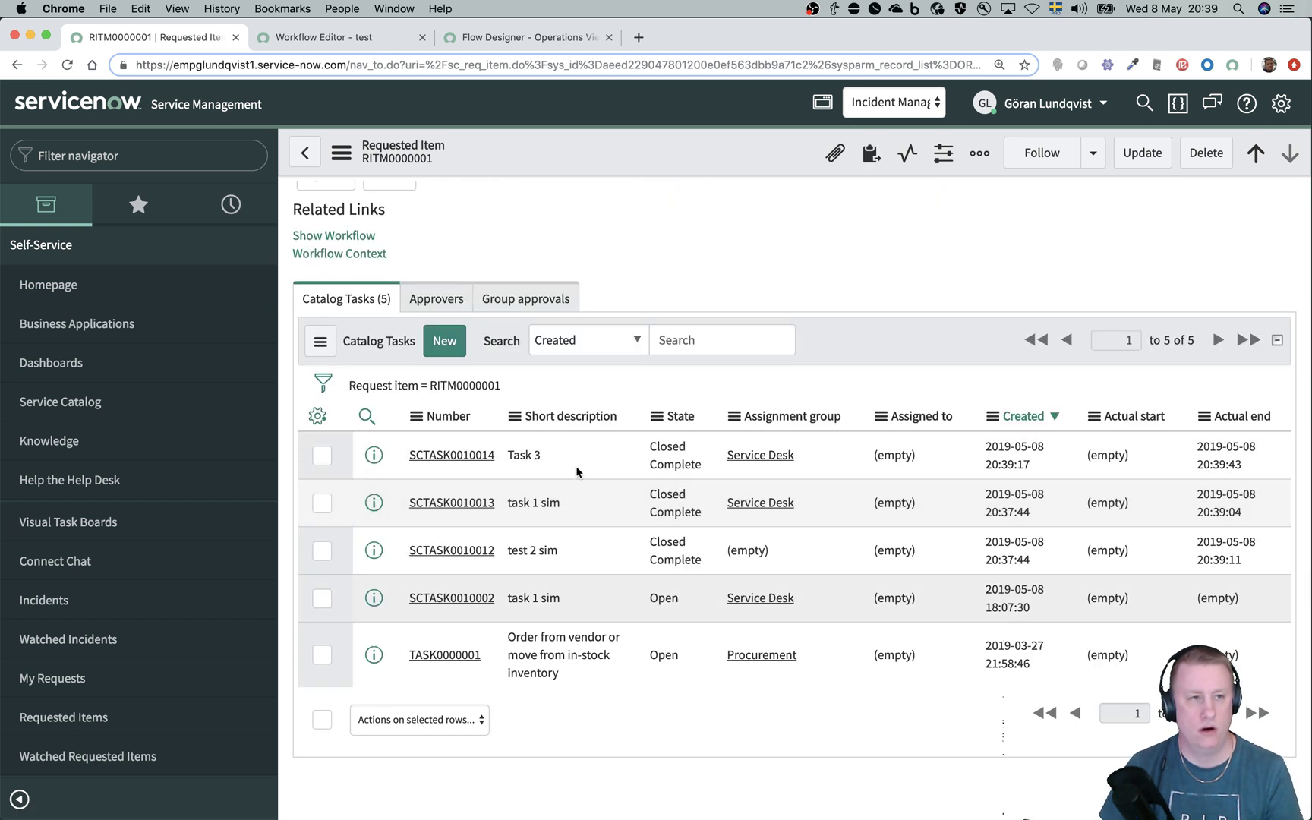
Step: Reload the test flow's execution details in Flow Designer and compare them with the branch and join layout in the Workflow Editor
{"action": "left_click", "coordinate": [559, 39]}
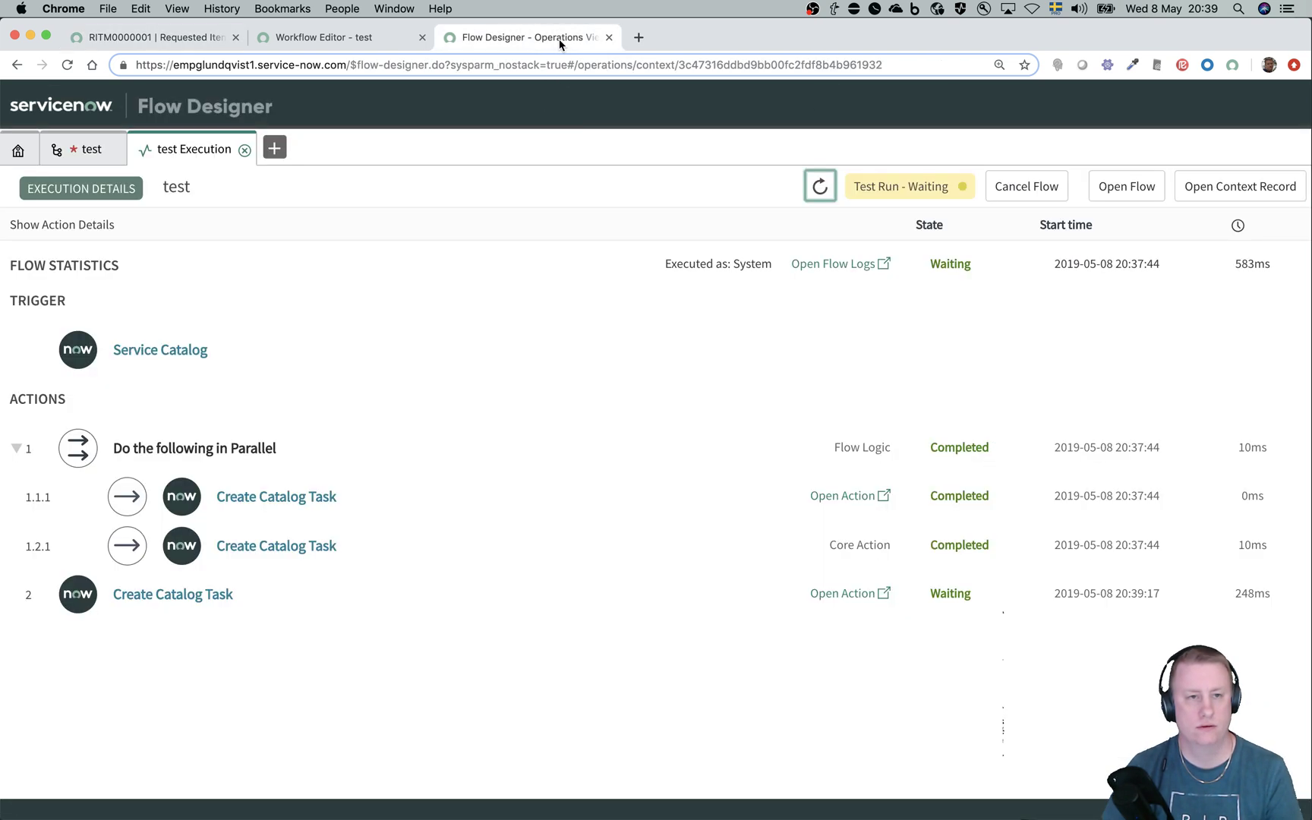
{"action": "left_click", "coordinate": [813, 187]}
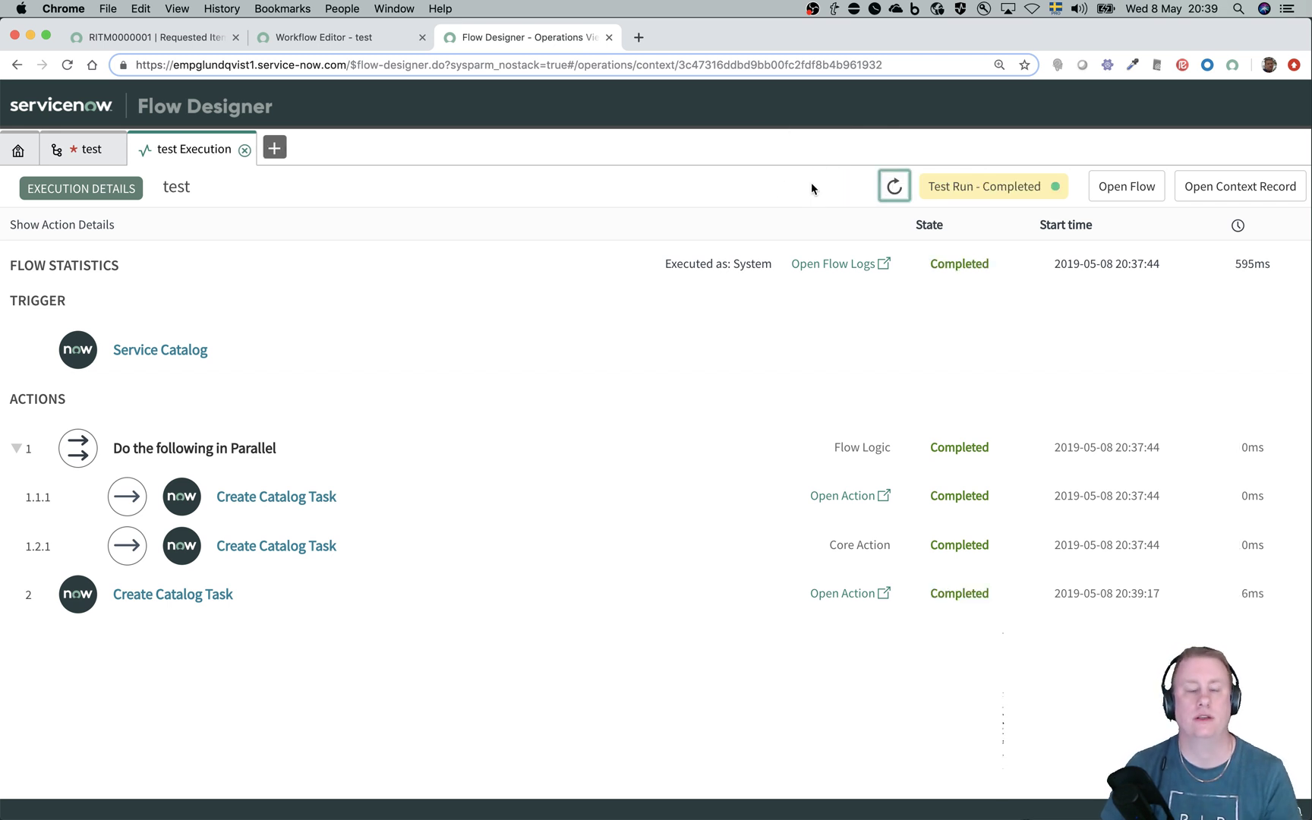
{"action": "left_click", "coordinate": [289, 40]}
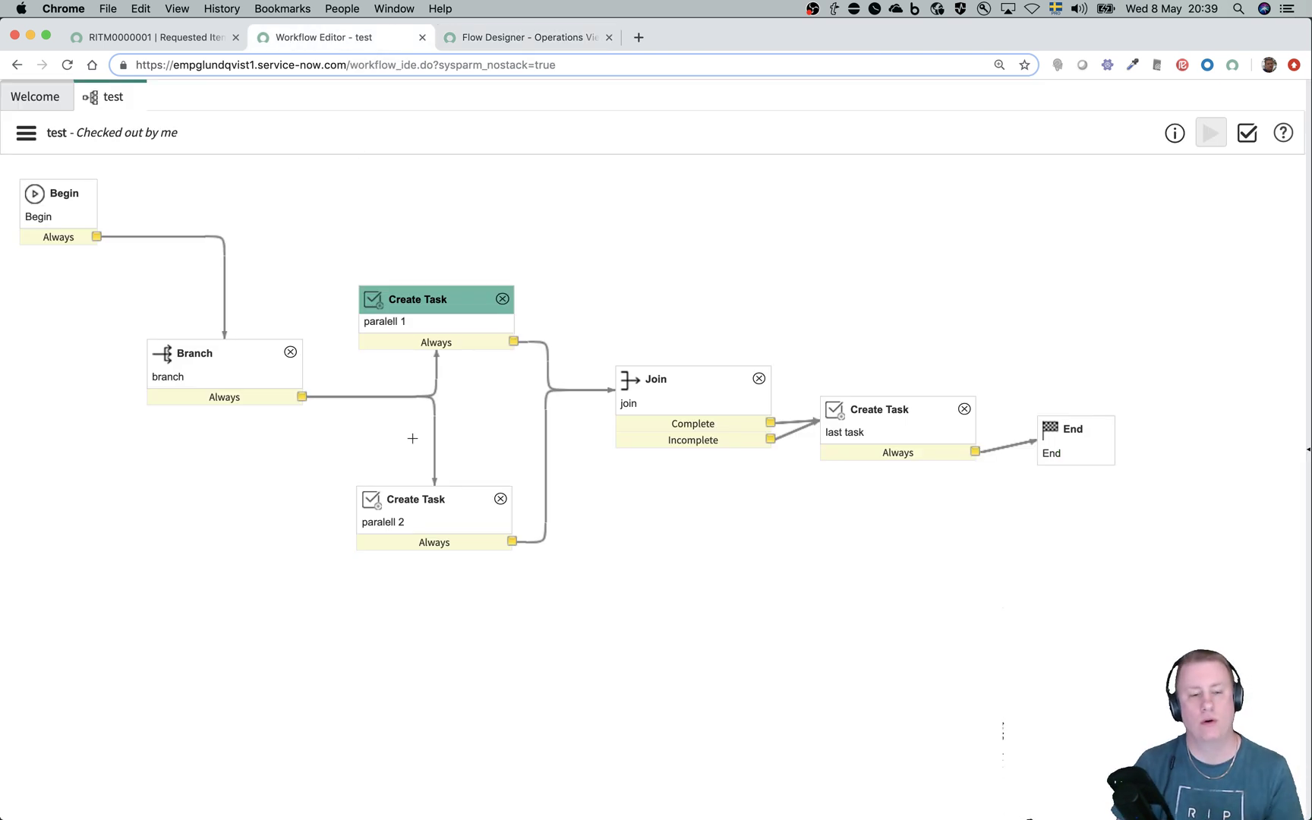
{"action": "left_click", "coordinate": [506, 37]}
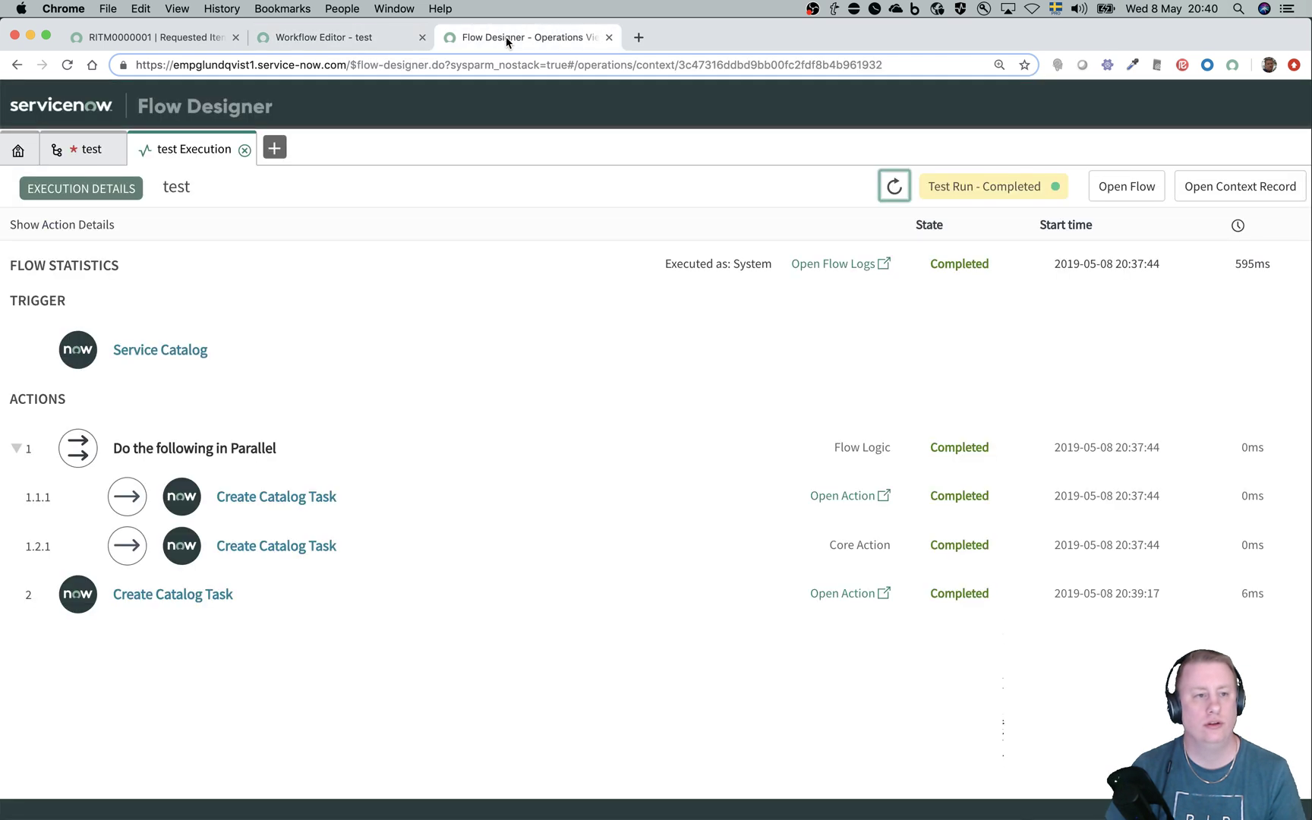
Step: Close the test execution details and dismiss the Test Flow dialog to get back to the flow's design
{"action": "left_click", "coordinate": [244, 150]}
{"action": "left_click", "coordinate": [244, 150]}
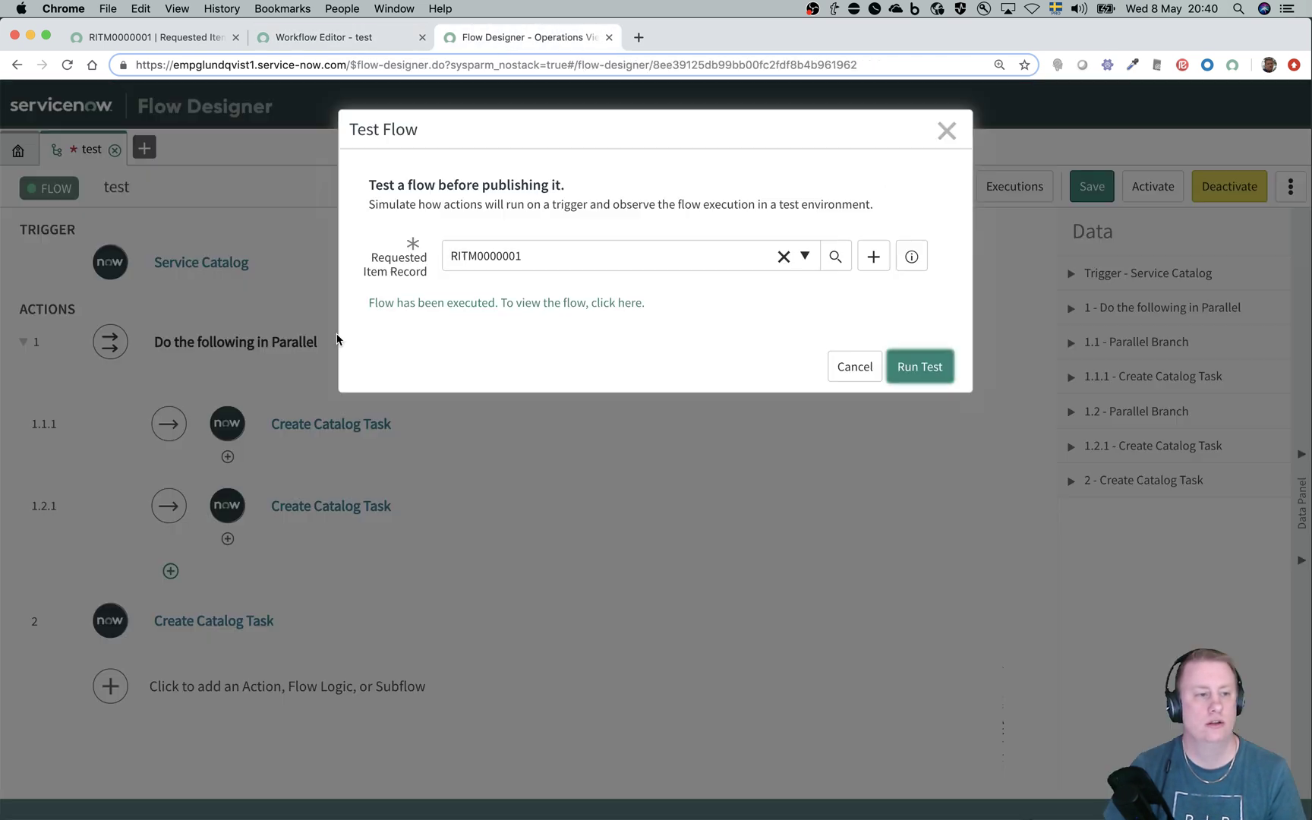
{"action": "left_click", "coordinate": [852, 364]}
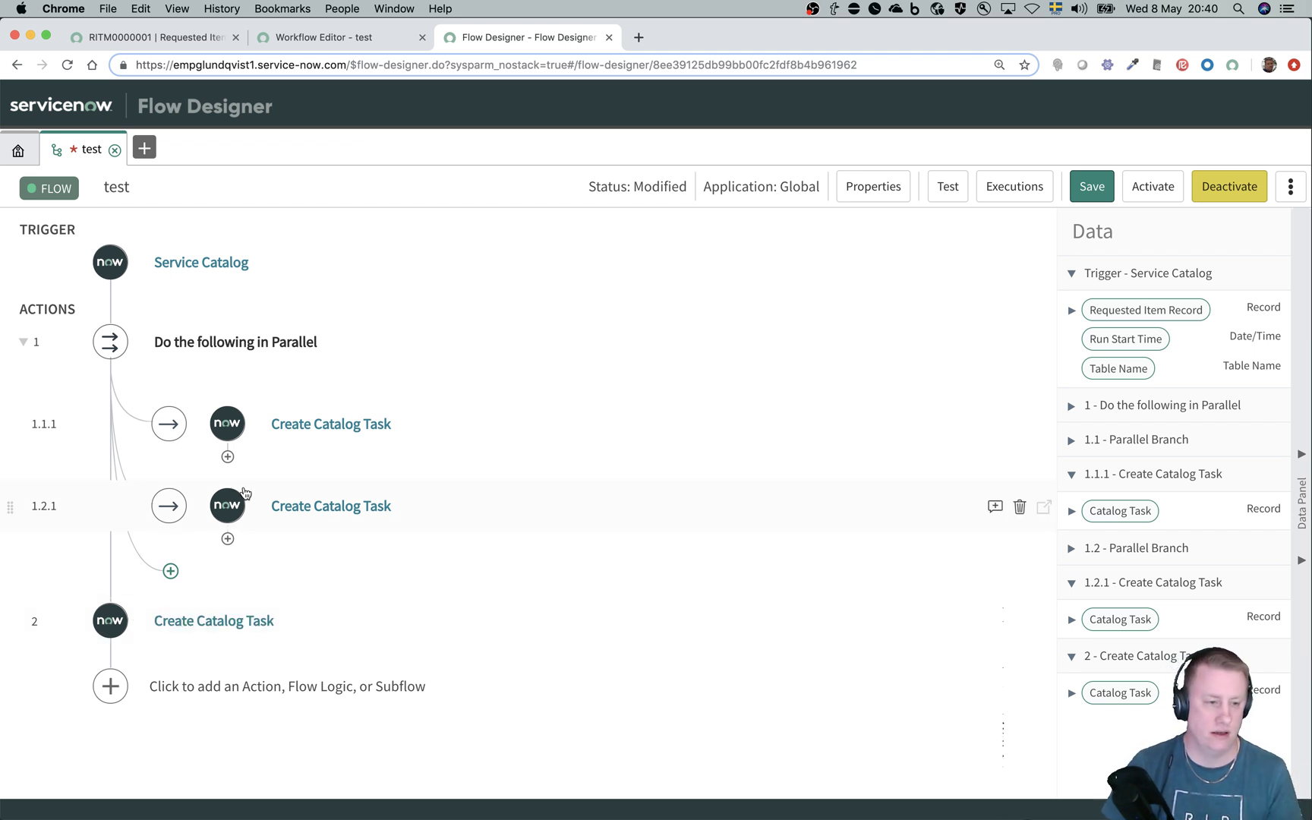
Step: Review the settings of the Create Catalog Task action in the first parallel branch (1.1.1), and close it without changes
{"action": "left_click", "coordinate": [294, 425]}
{"action": "scroll", "coordinate": [266, 490], "scroll_direction": "down", "scroll_amount": 3}
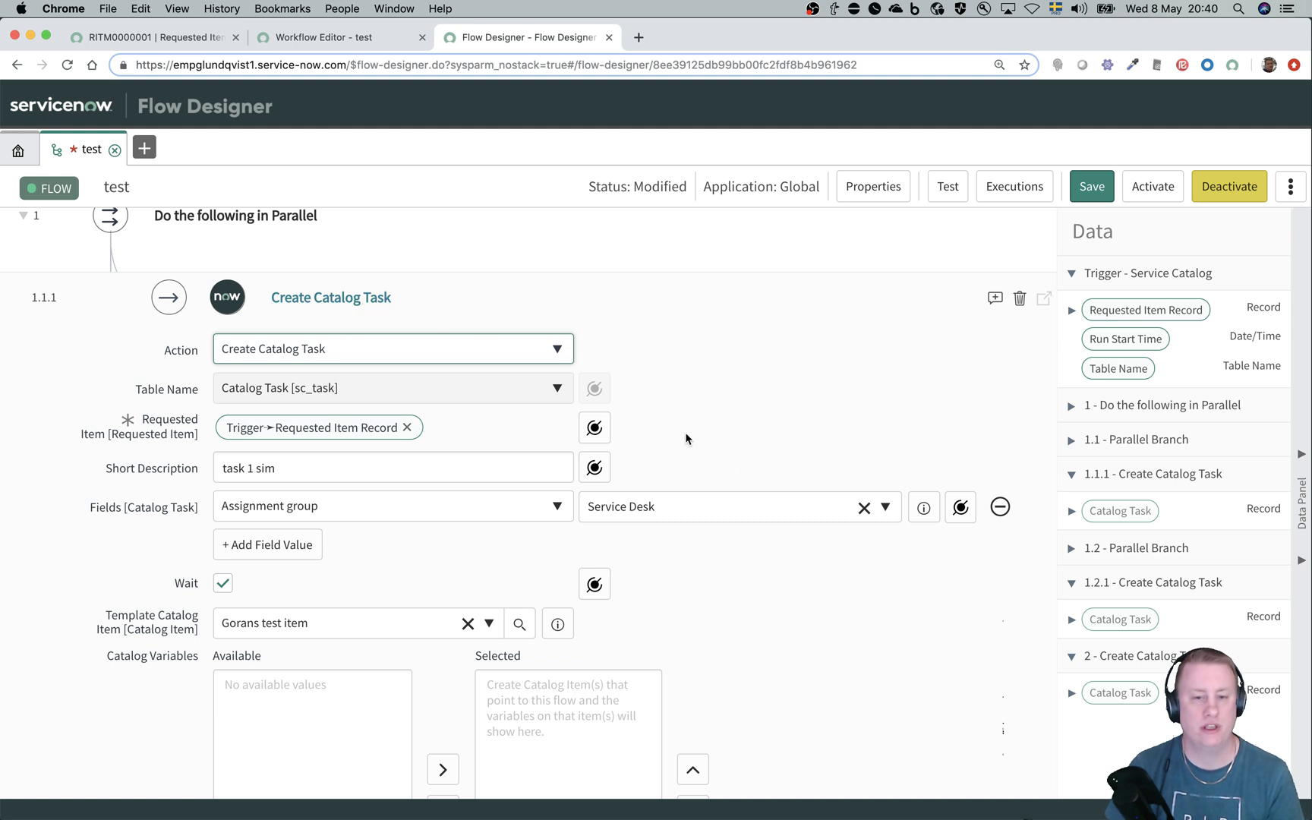
{"action": "scroll", "coordinate": [759, 490], "scroll_direction": "down", "scroll_amount": 2}
{"action": "scroll", "coordinate": [784, 517], "scroll_direction": "down", "scroll_amount": 8}
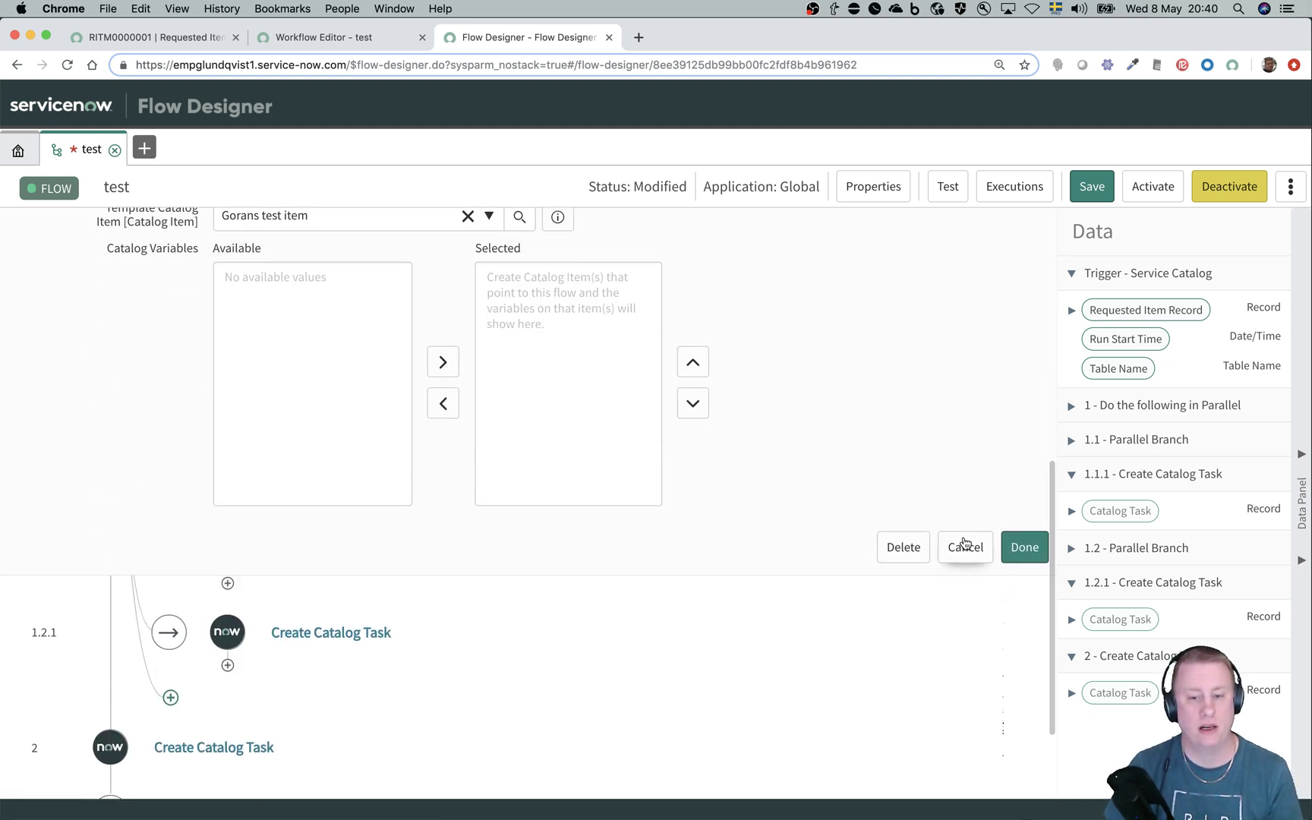
{"action": "left_click", "coordinate": [963, 544]}
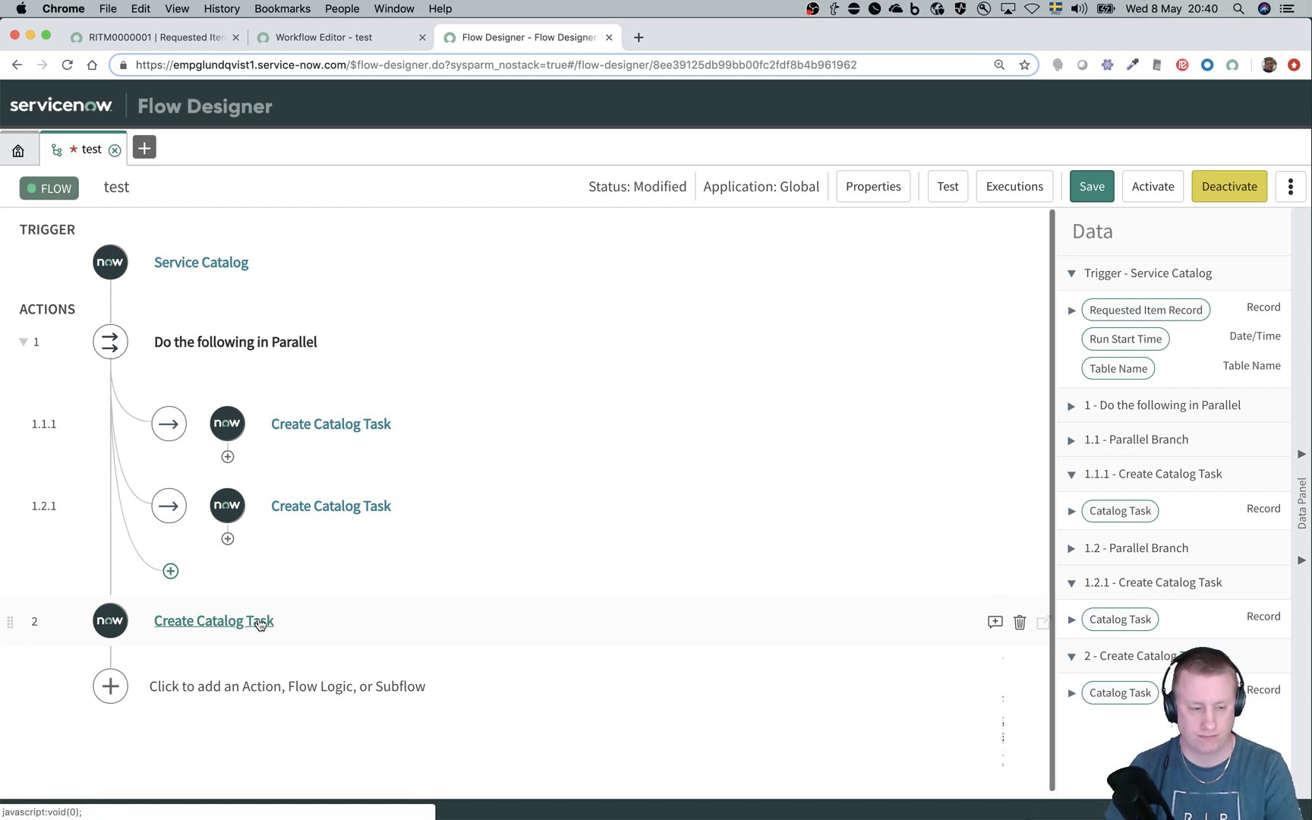
Step: Turn off Wait for the "task 1 sim" Create Catalog Task action in the first parallel branch (1.1.1)
{"action": "left_click", "coordinate": [339, 425]}
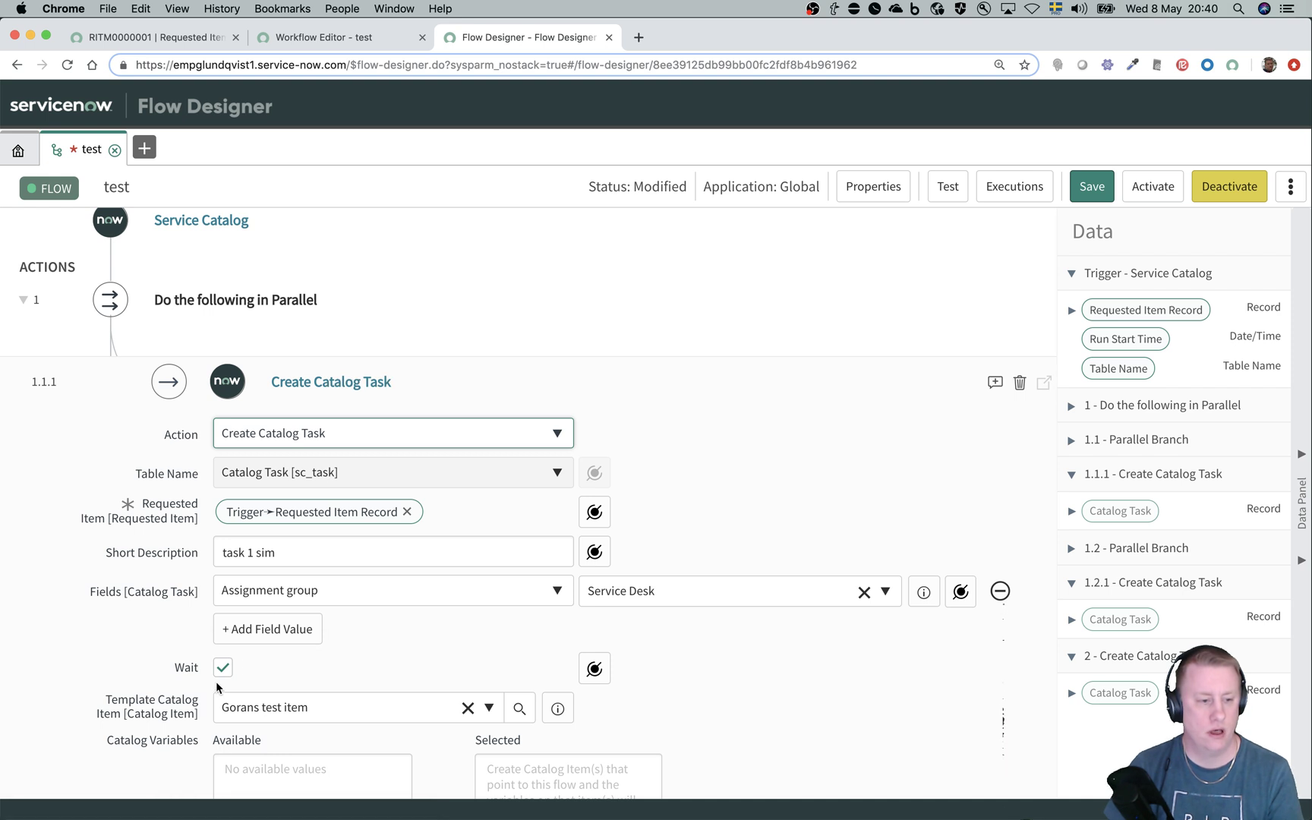
{"action": "left_click", "coordinate": [222, 668]}
{"action": "scroll", "coordinate": [356, 667], "scroll_direction": "down", "scroll_amount": 5}
{"action": "left_click", "coordinate": [1024, 709]}
Step: Turn off Wait for the "test 2 sim" Create Catalog Task action in the second parallel branch (1.2.1)
{"action": "left_click", "coordinate": [372, 507]}
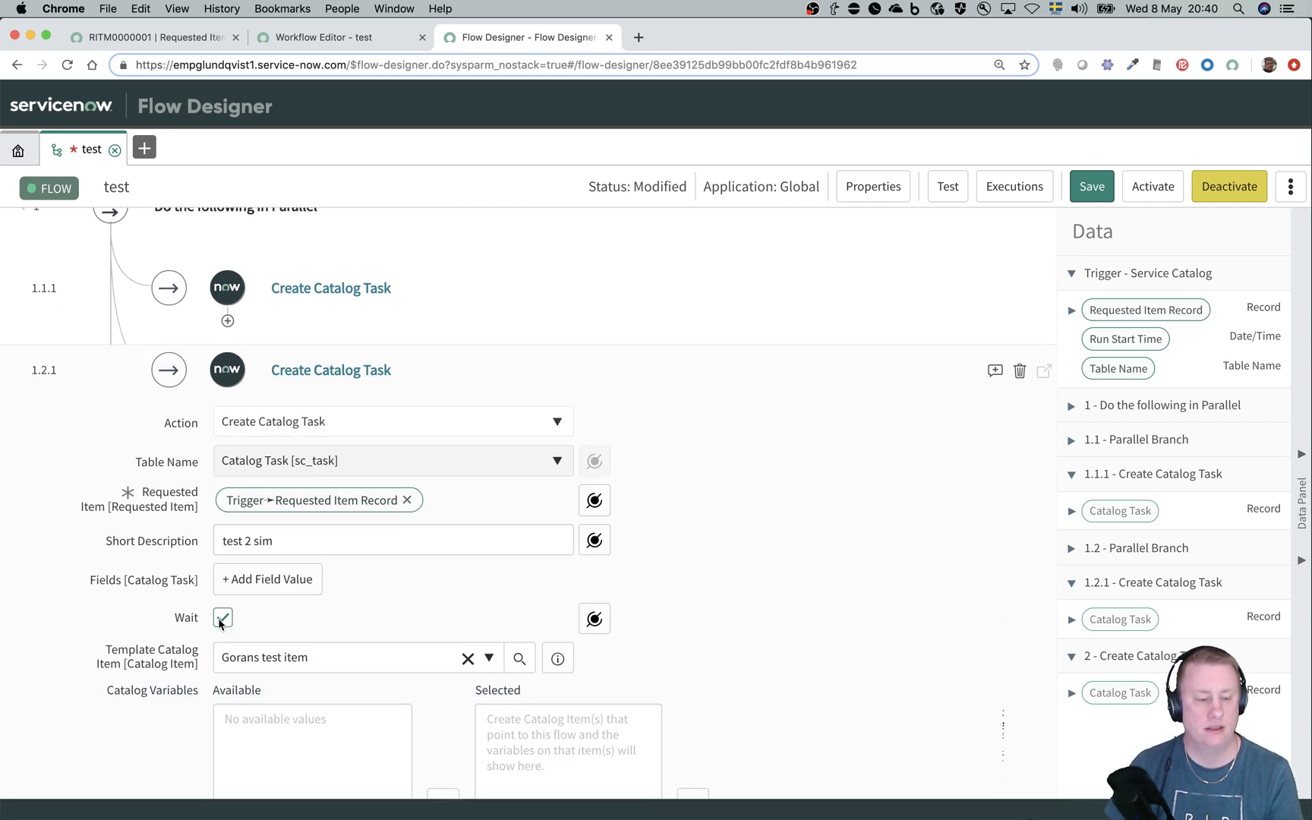
{"action": "left_click", "coordinate": [223, 617]}
{"action": "scroll", "coordinate": [674, 614], "scroll_direction": "down", "scroll_amount": 4}
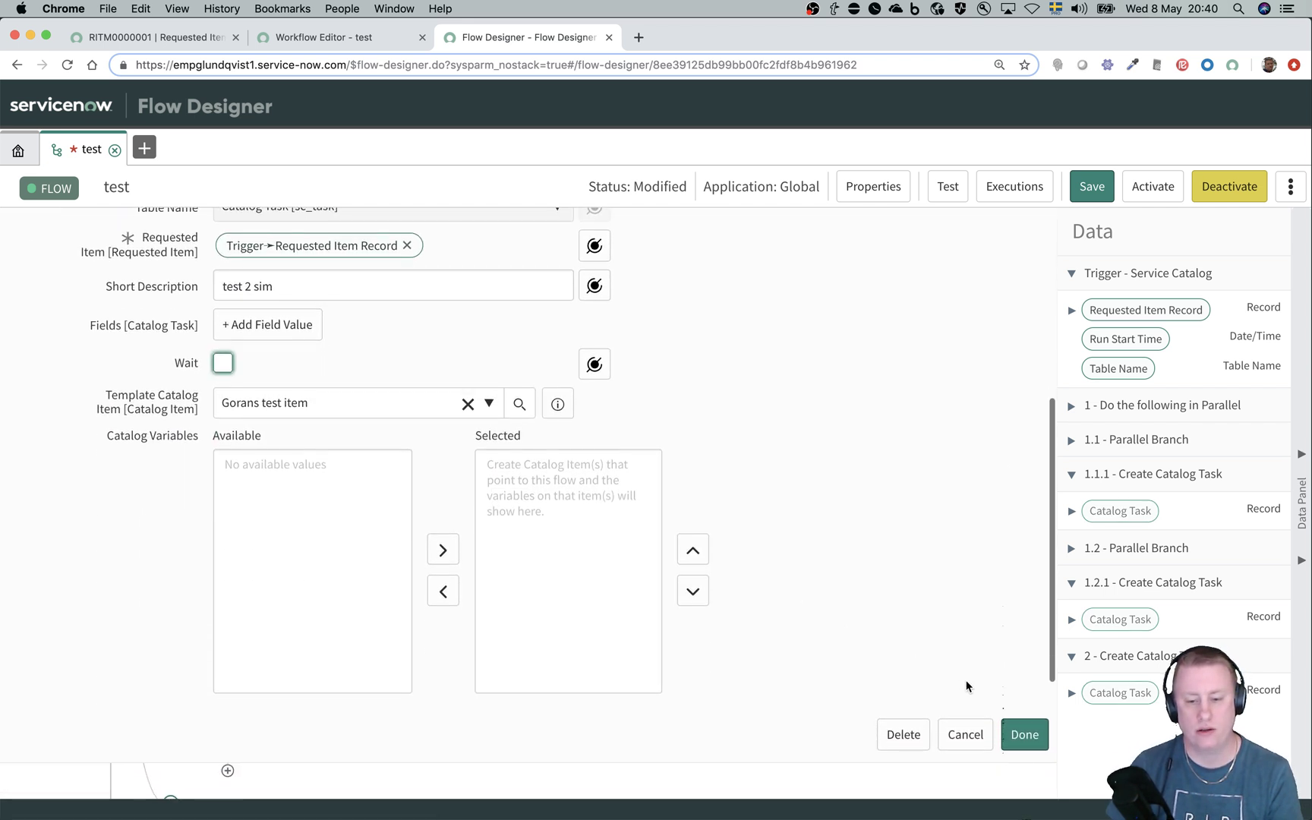
{"action": "left_click", "coordinate": [1011, 740]}
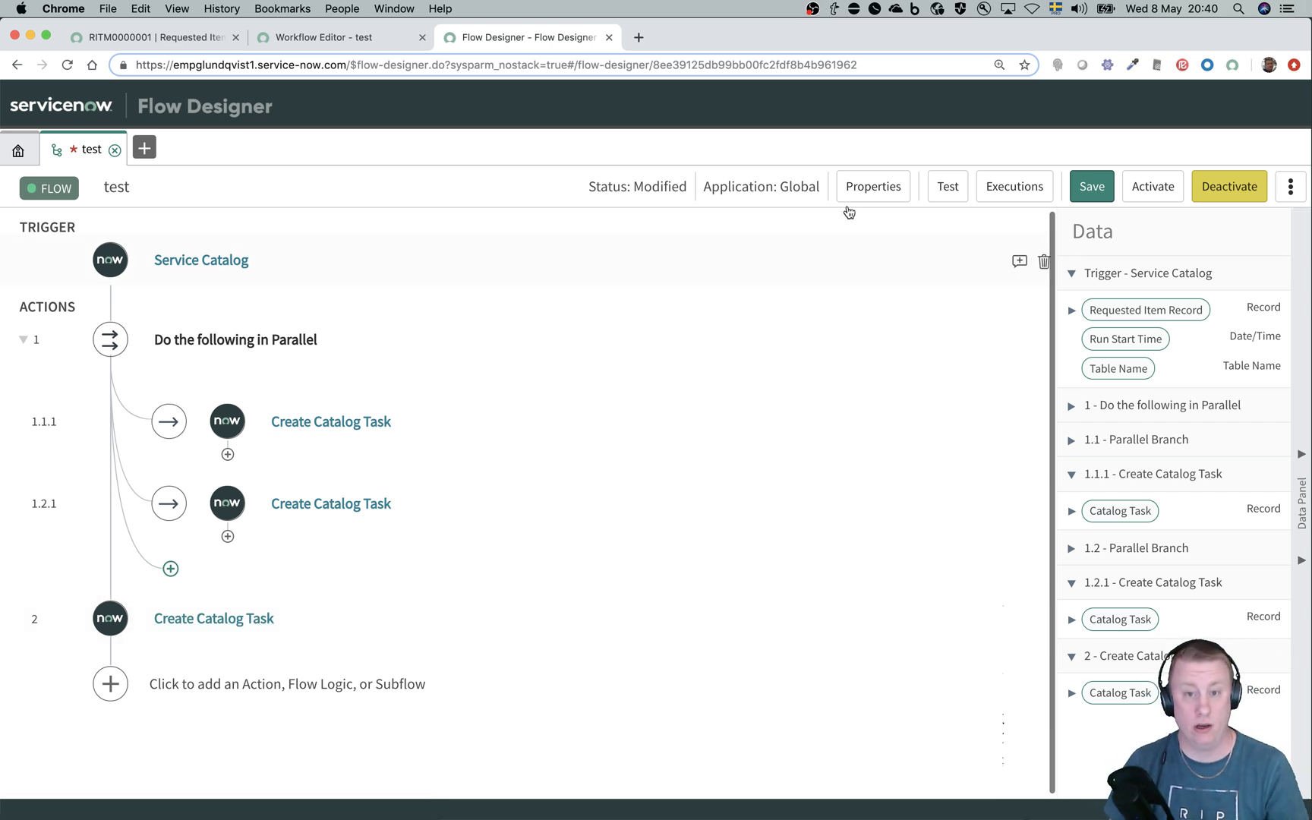
Step: Run a test of the modified flow with requested item RITM0000001 and open its execution details
{"action": "left_click", "coordinate": [946, 190]}
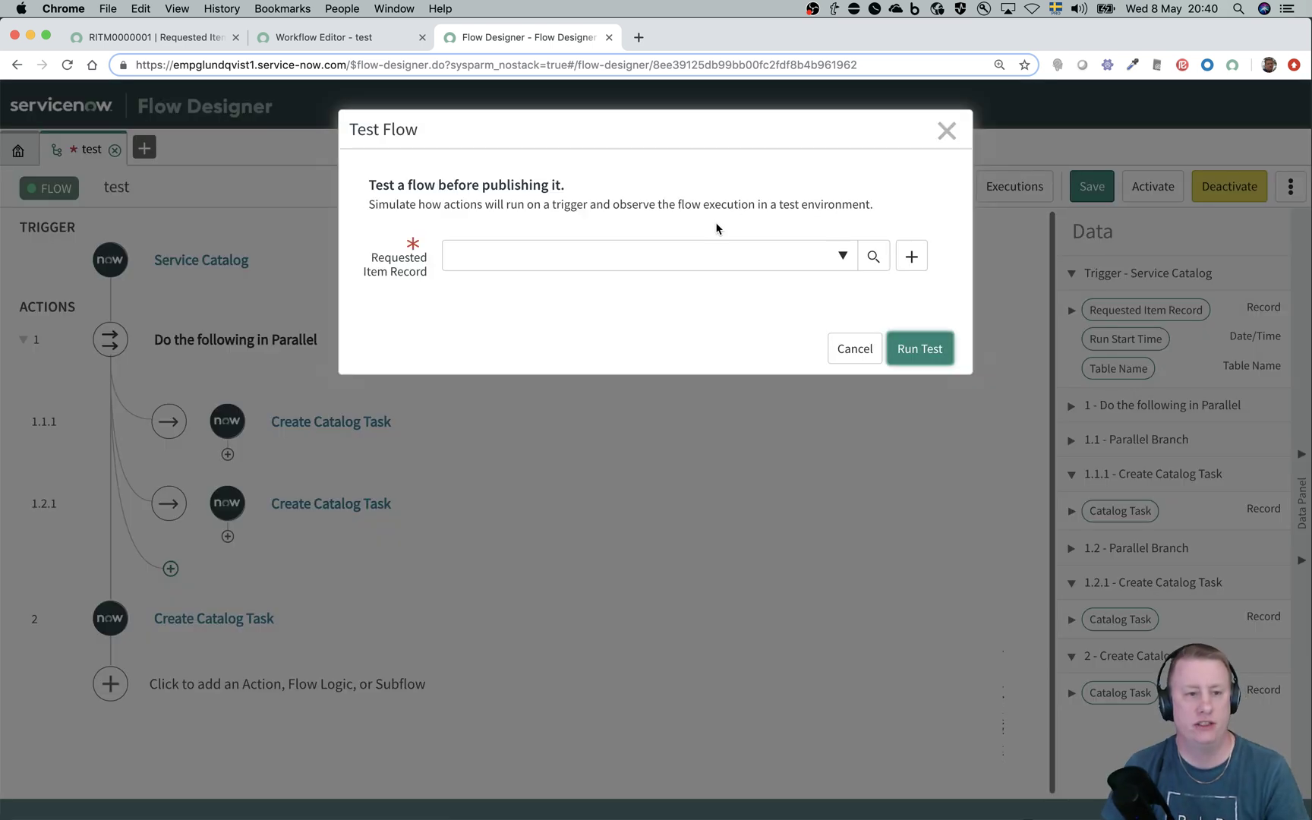
{"action": "left_click", "coordinate": [698, 254]}
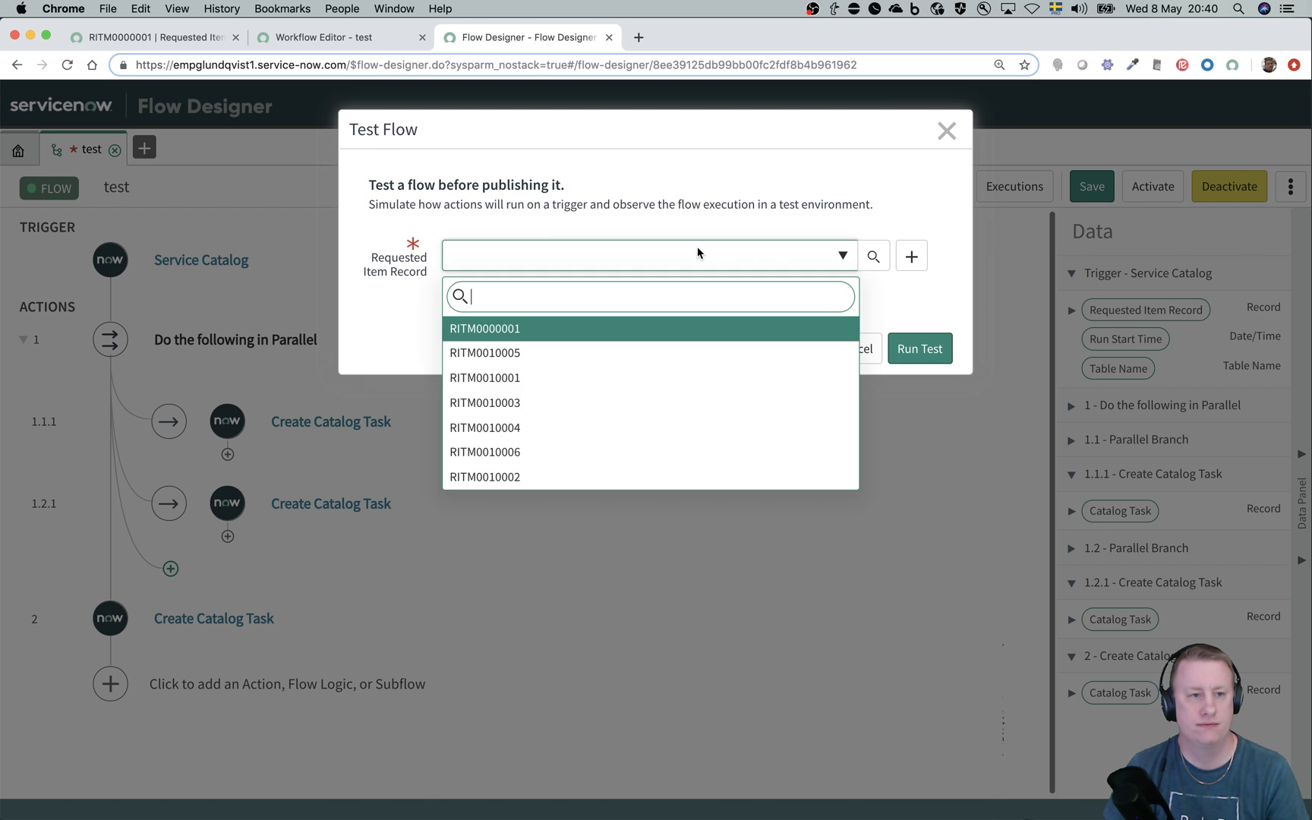
{"action": "left_click", "coordinate": [554, 331]}
{"action": "left_click", "coordinate": [943, 349]}
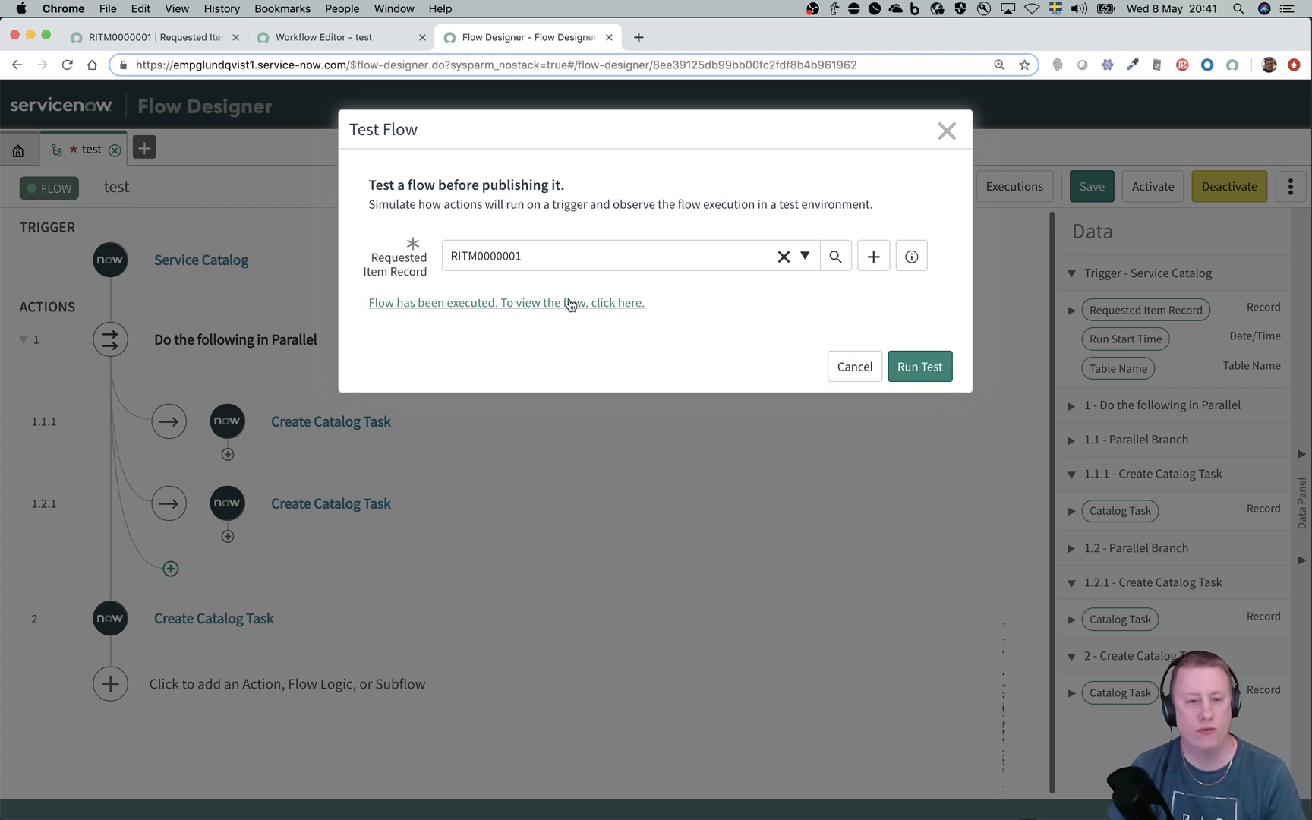
{"action": "left_click", "coordinate": [570, 304]}
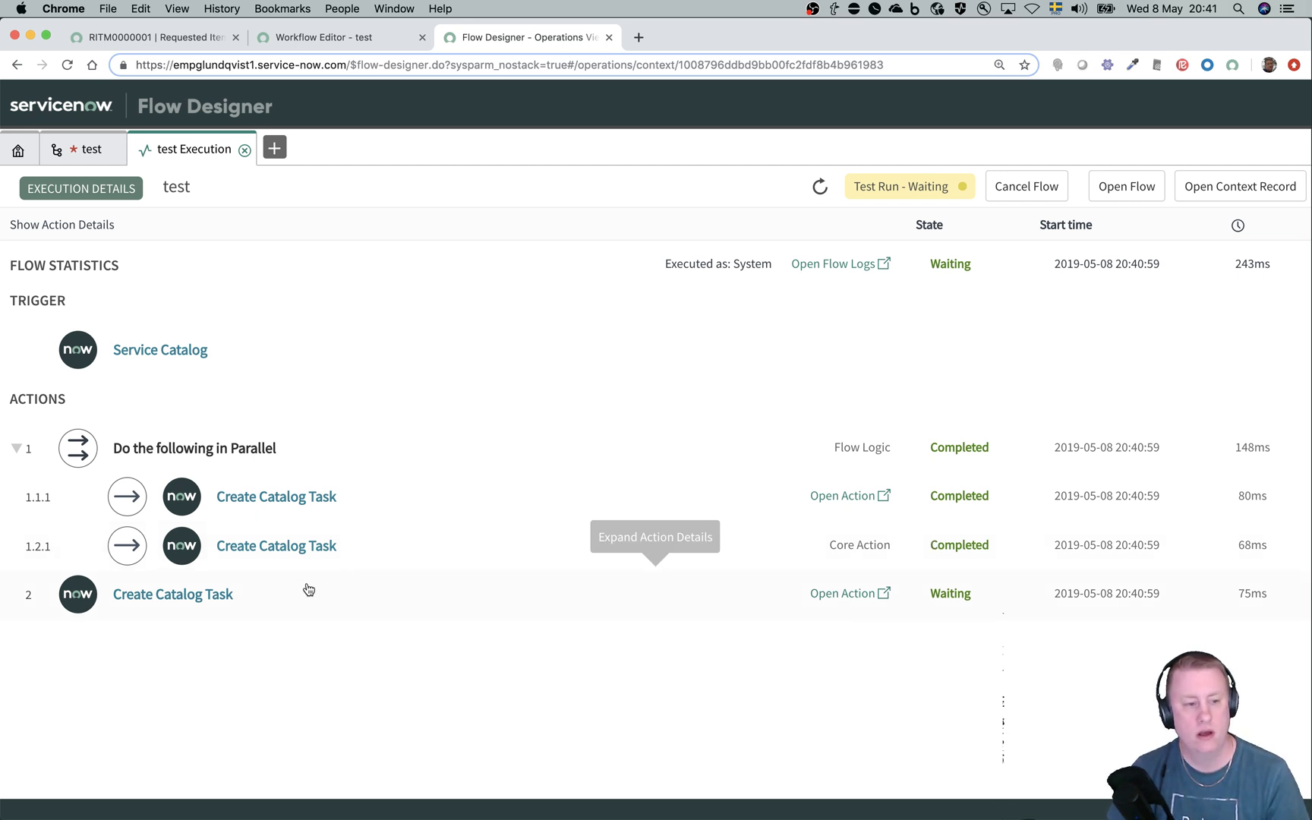
Step: Switch to the requested item RITM0000001 record and refresh its catalog tasks list to check the tasks from the test run
{"action": "left_click", "coordinate": [180, 41]}
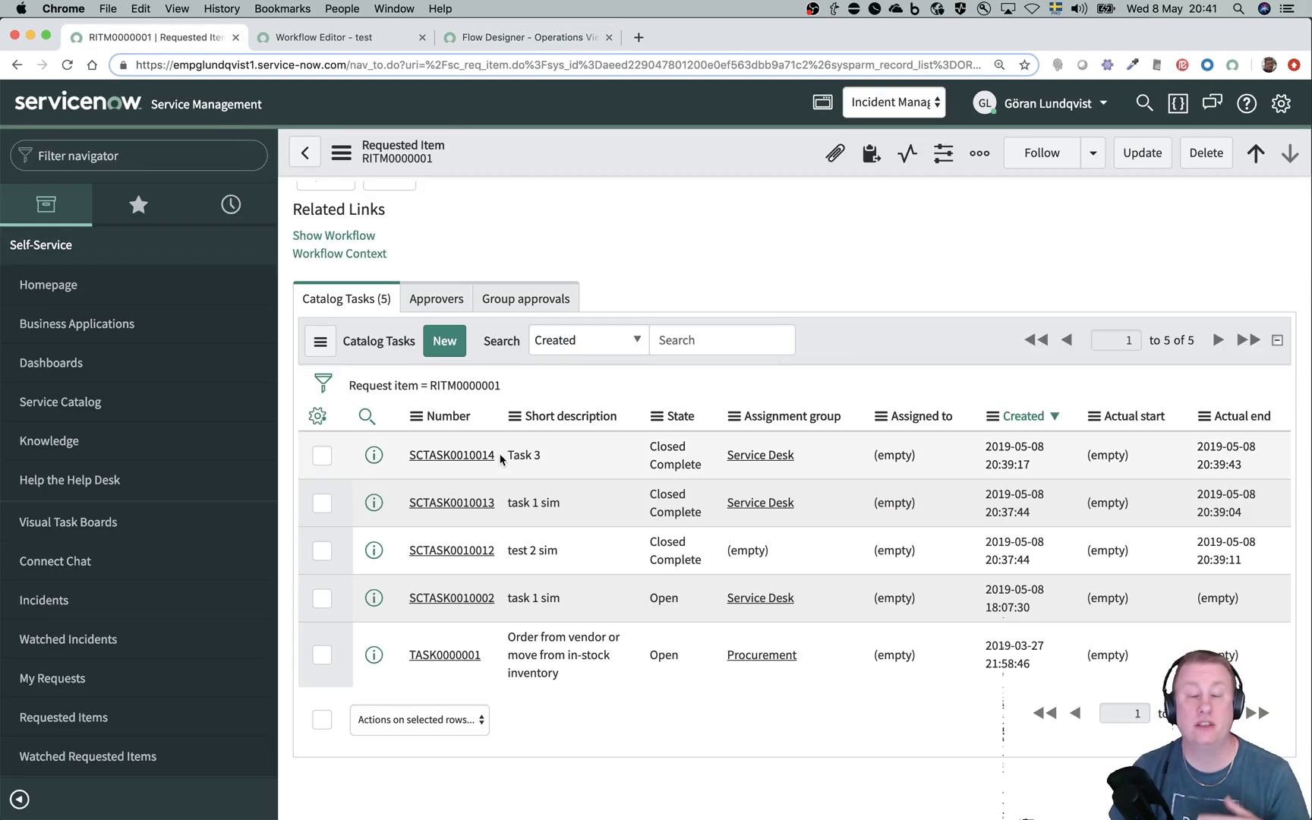
{"action": "right_click", "coordinate": [822, 334]}
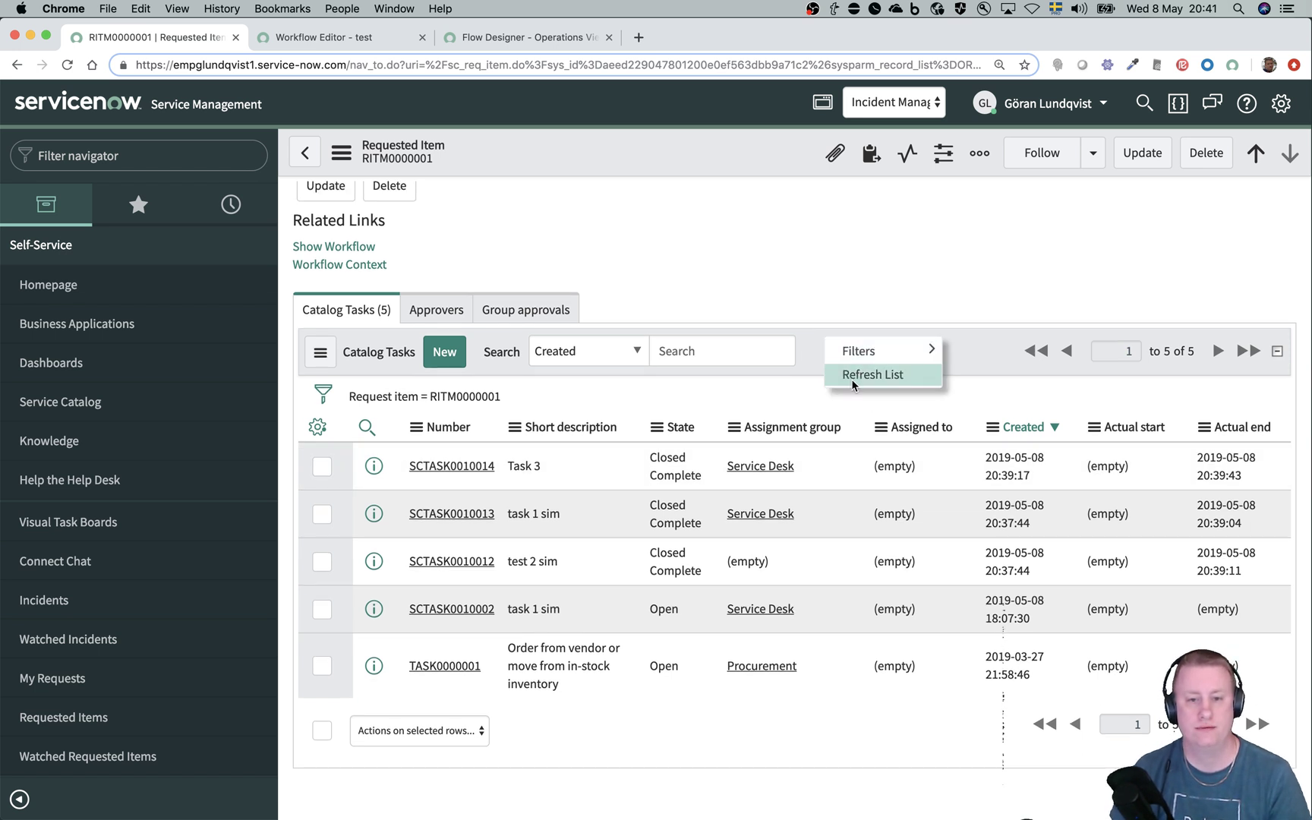
{"action": "left_click", "coordinate": [850, 374]}
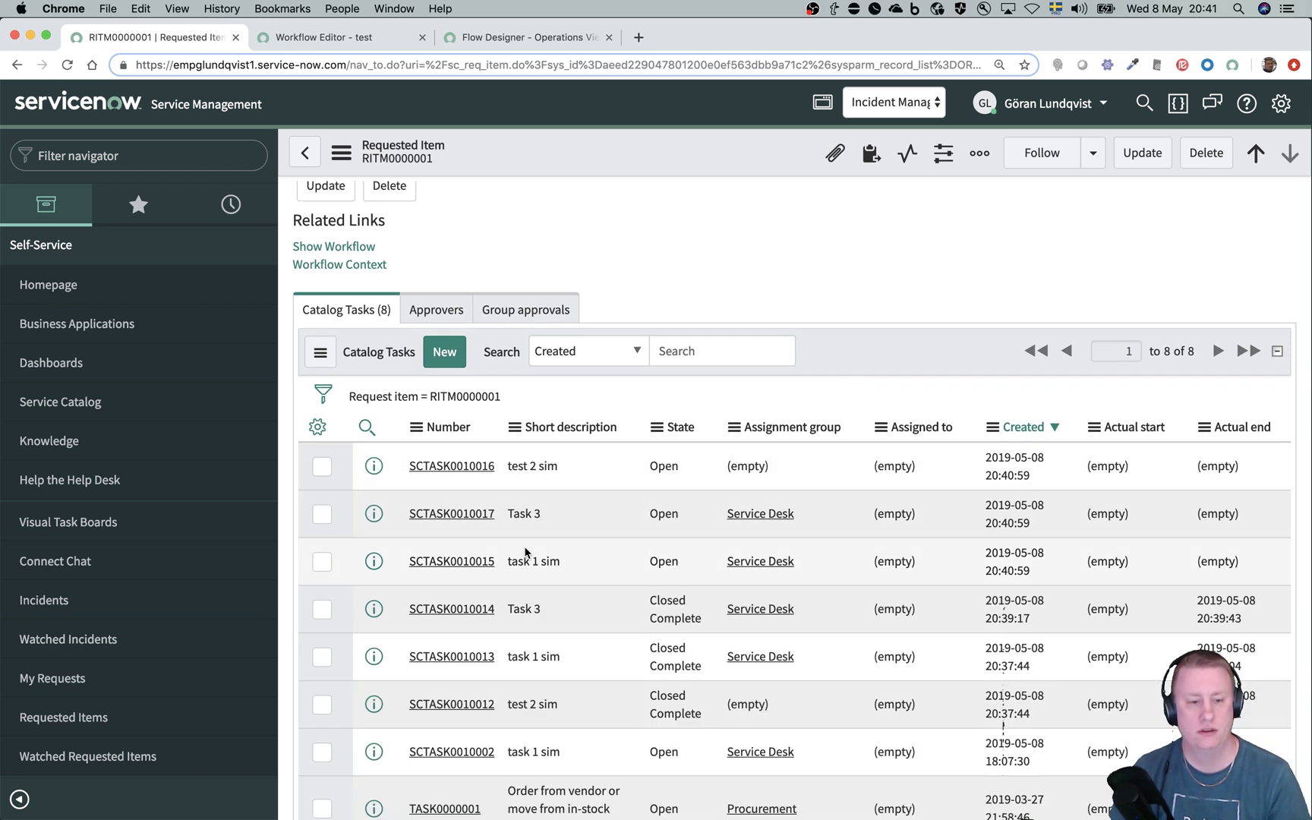